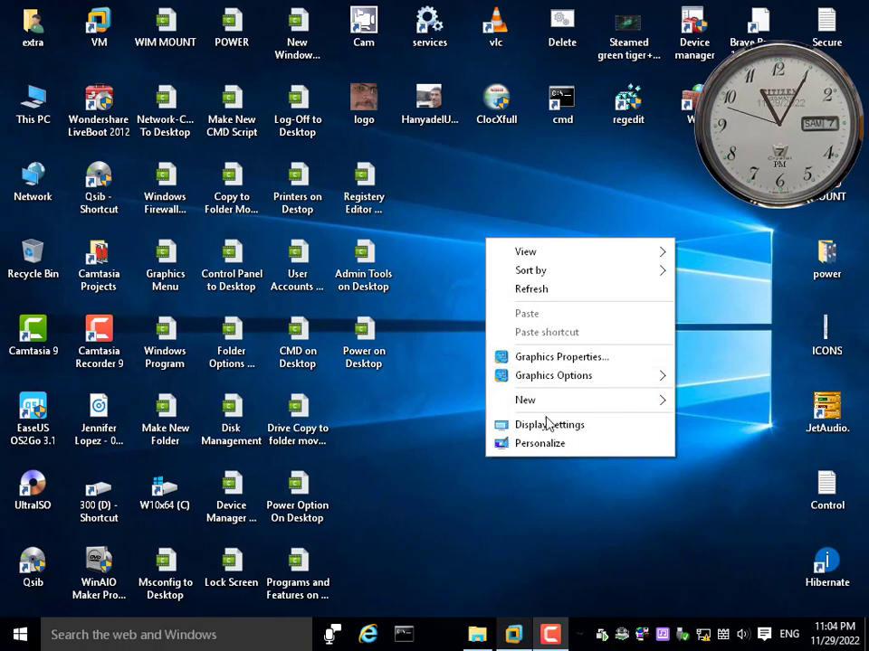
click(464, 375)
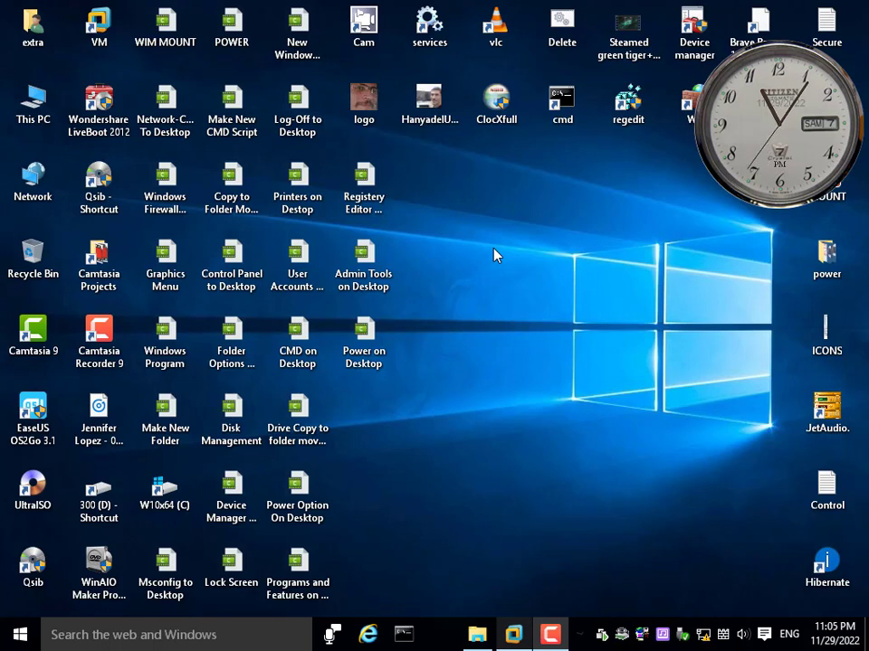
right_click(519, 301)
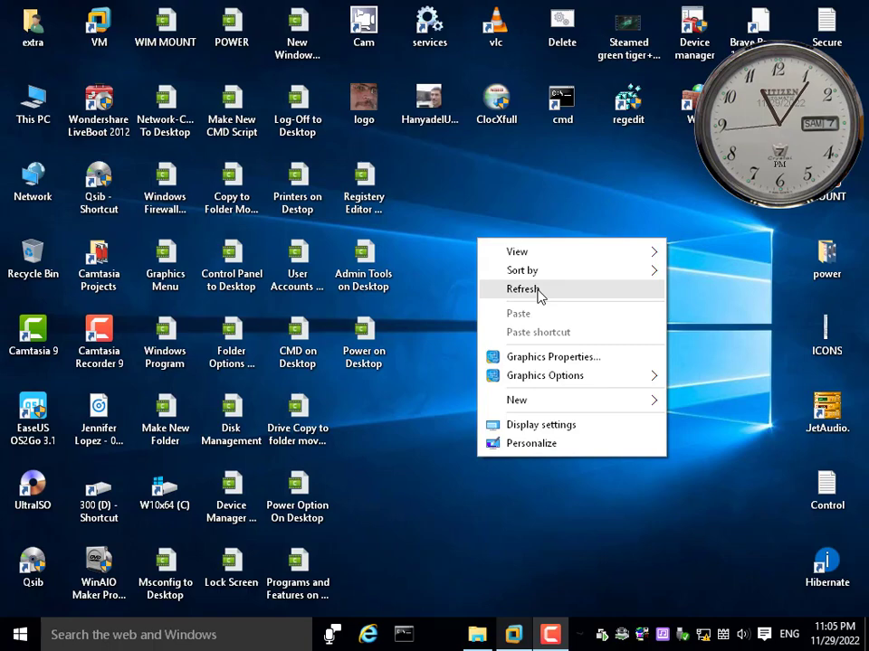
click(539, 289)
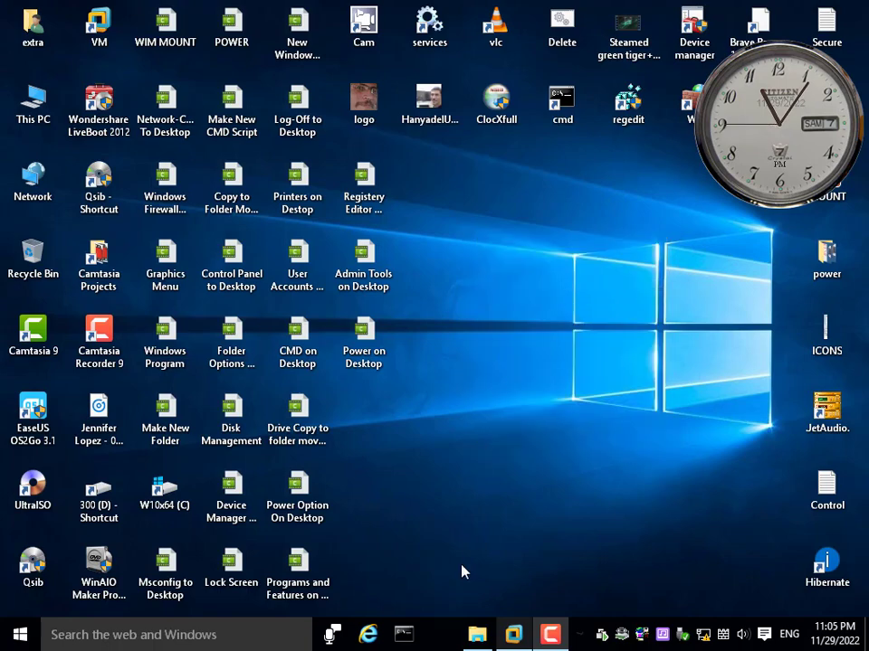
Step: Run osk from a Command Prompt to launch the On-Screen Keyboard, and close both windows
click(409, 640)
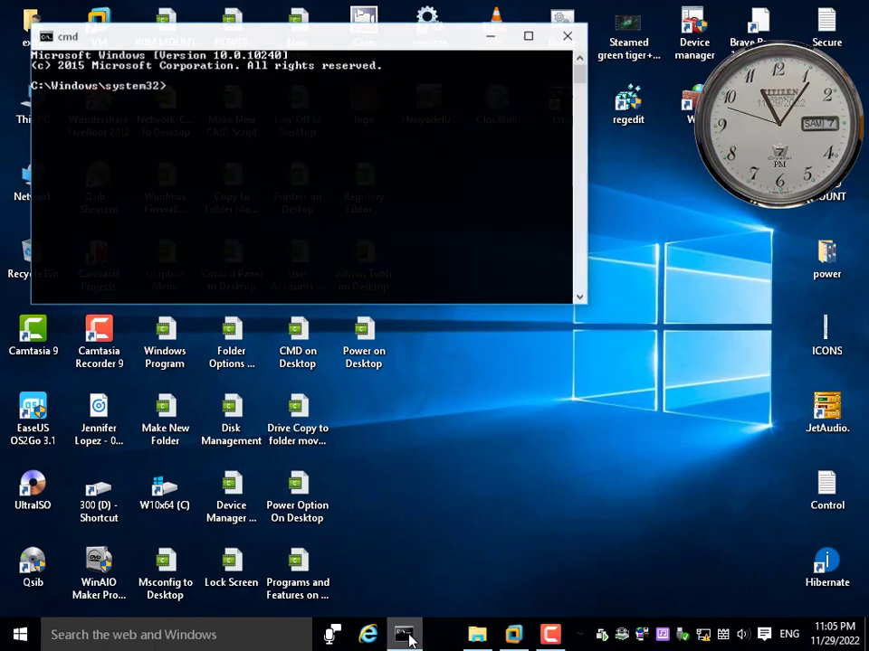
drag(389, 52, 553, 290)
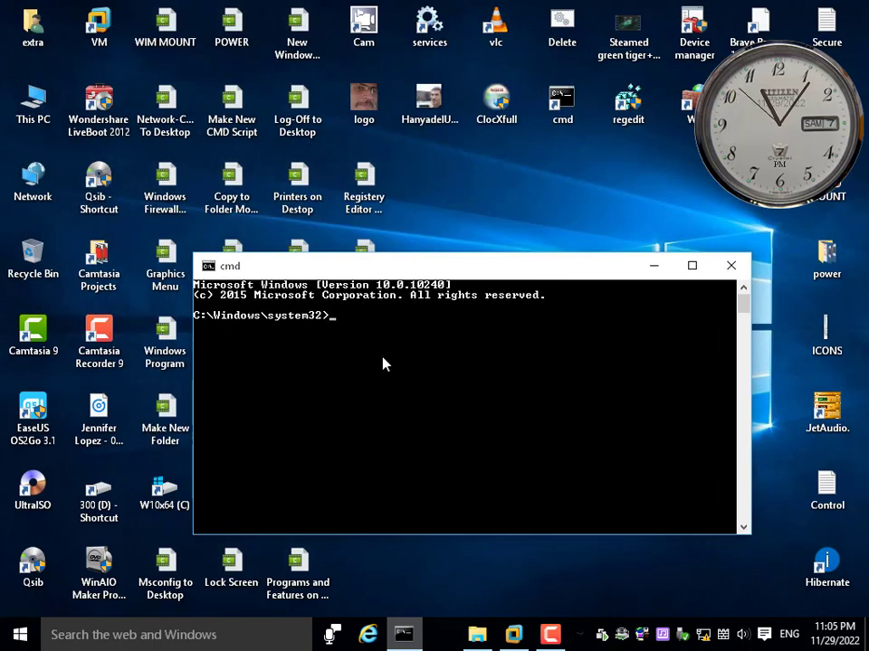
text(ok)
key(BackSpace)
text(s)
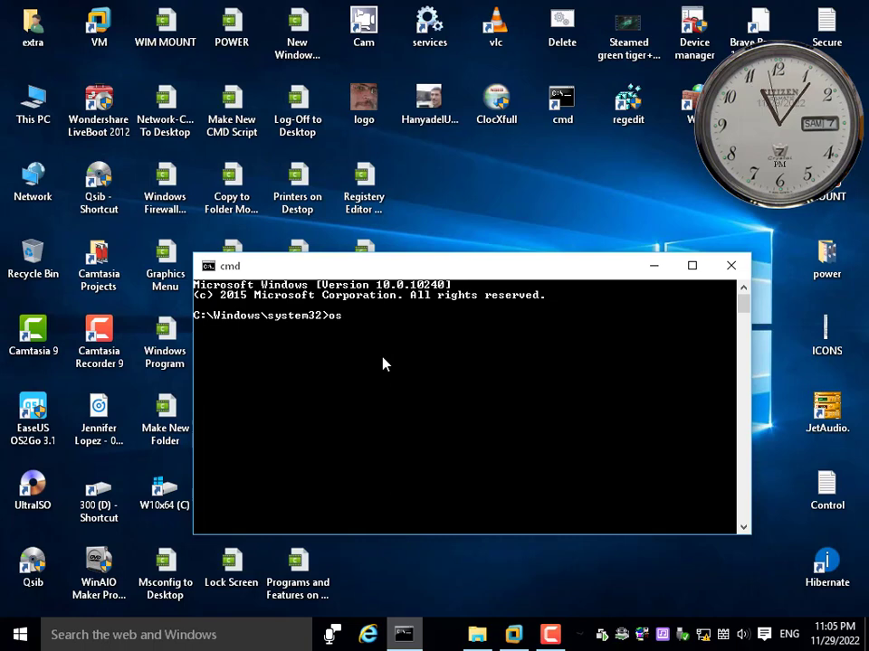
text(k)
key(Return)
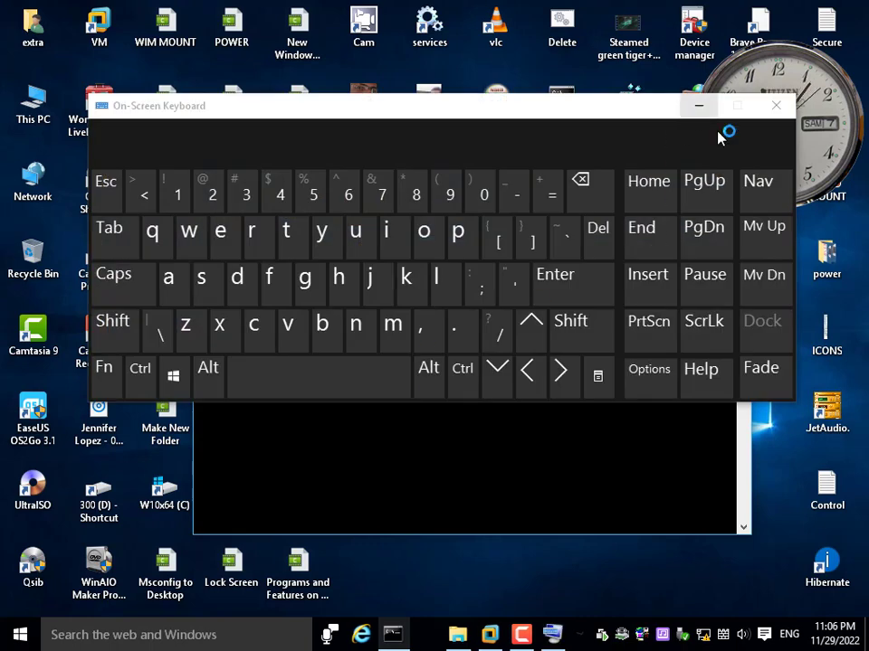
click(774, 110)
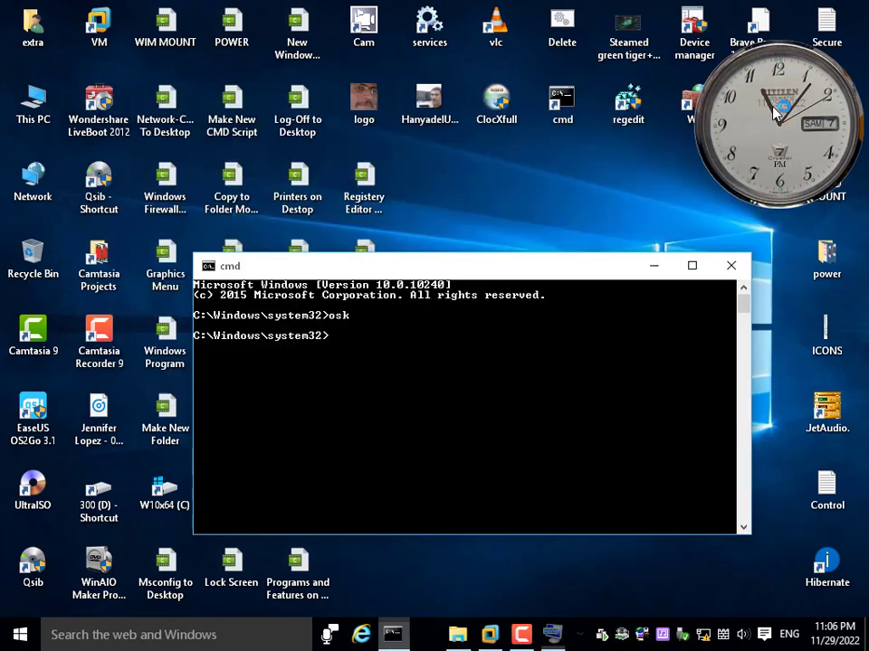
click(725, 262)
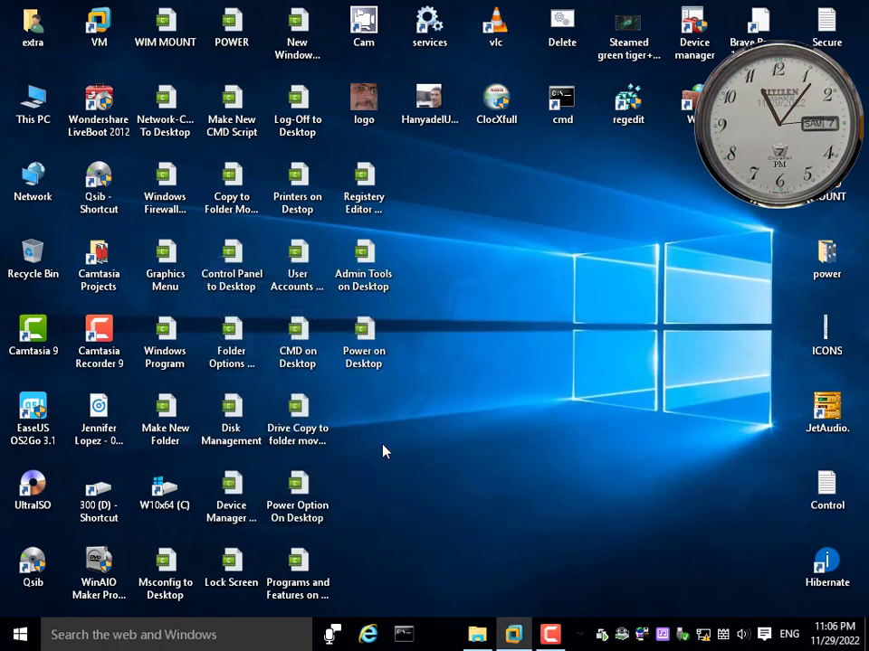
Step: Create a desktop shortcut with the location osk, keeping the suggested name
right_click(376, 445)
mouse_move(438, 396)
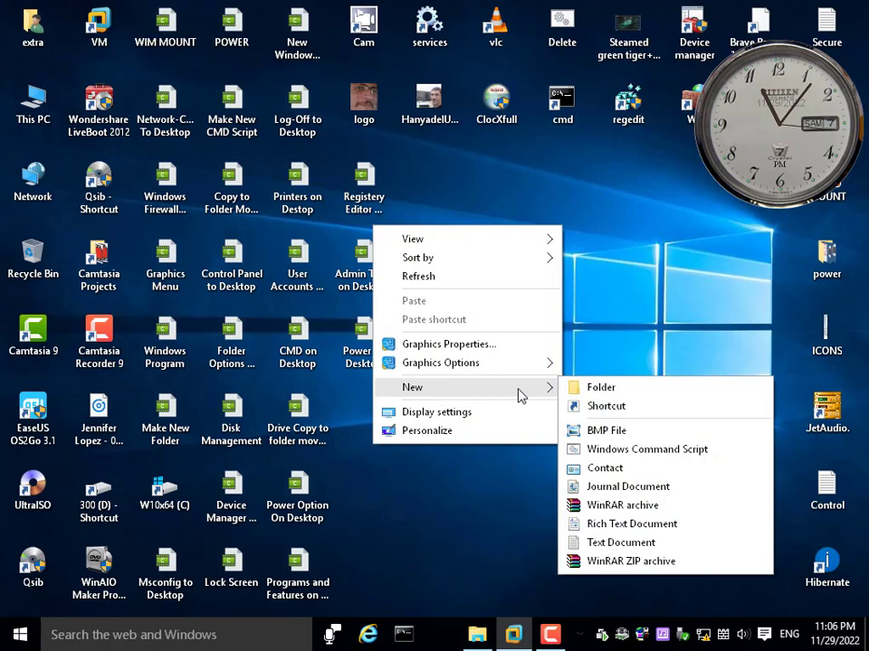
click(605, 406)
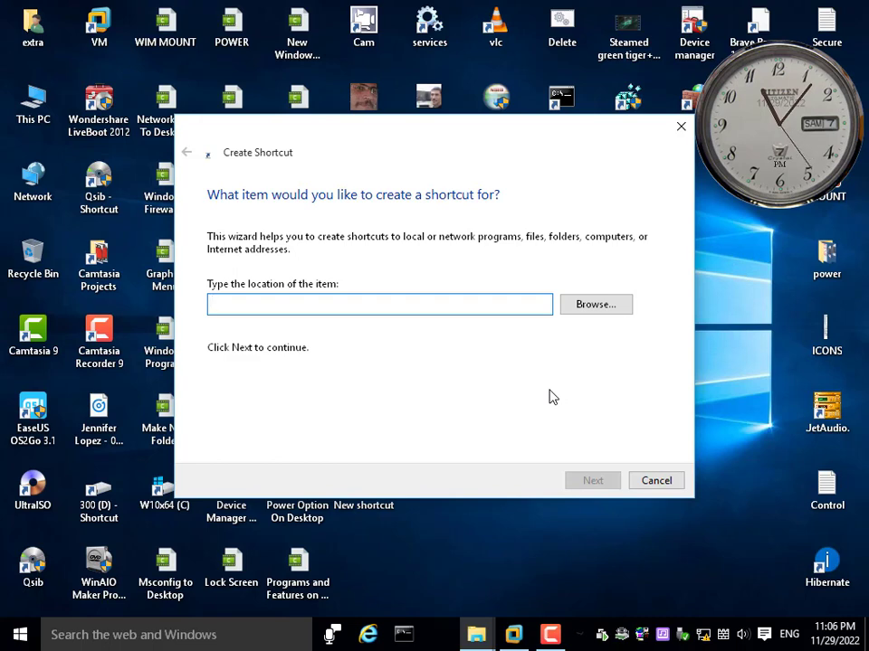
text(ok)
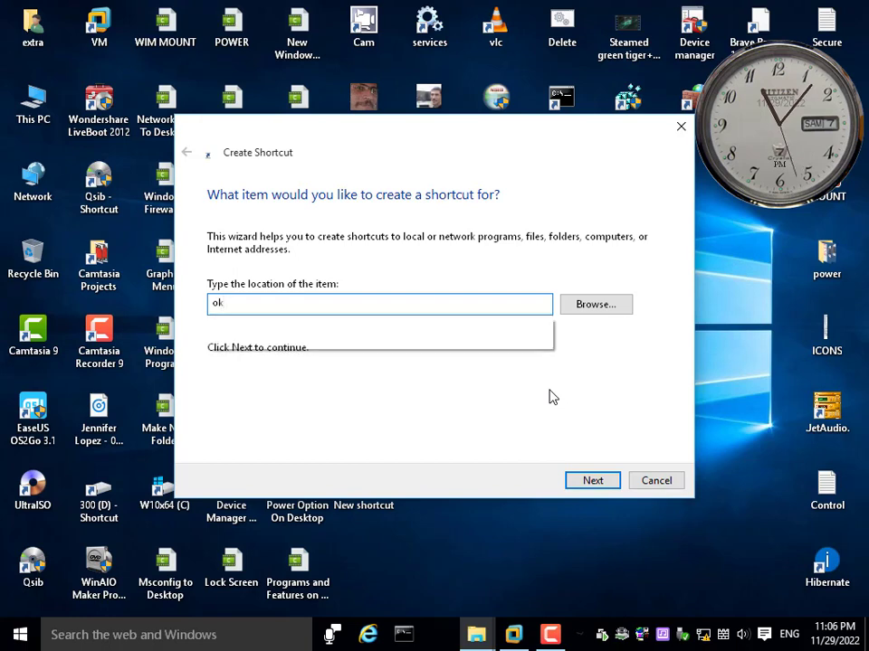
key(BackSpace)
text(sk)
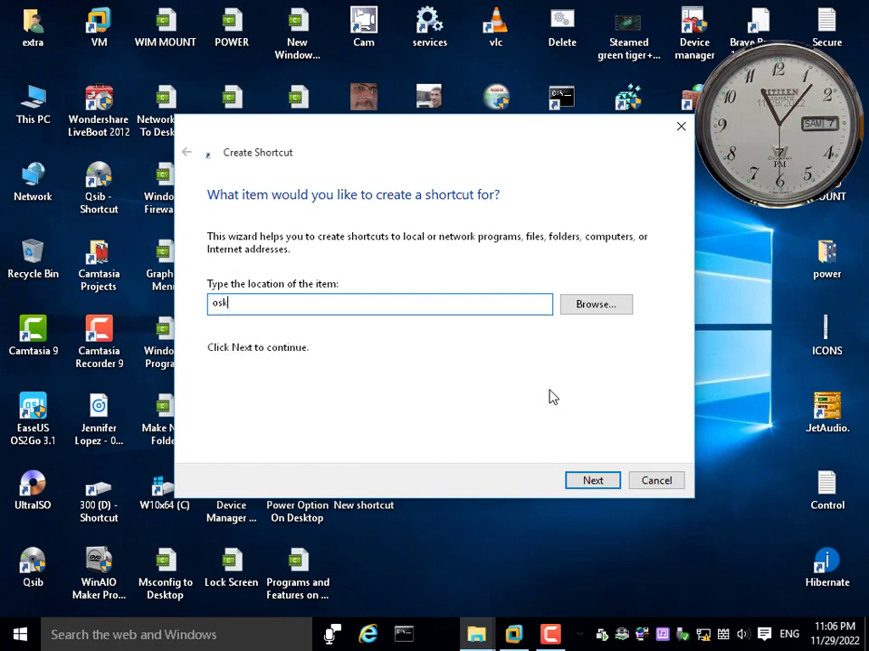
key(Return)
key(Return)
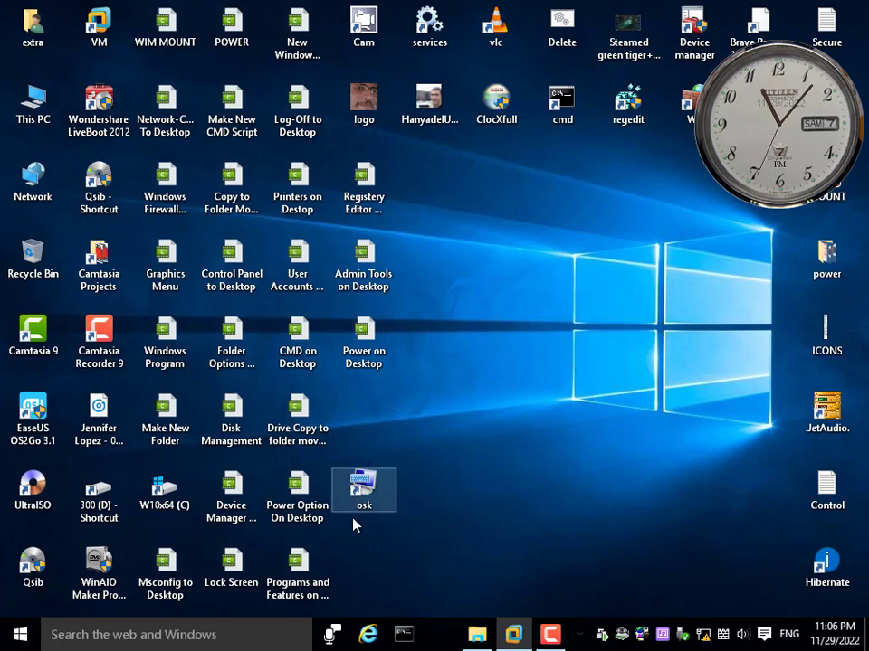
Step: Place the osk shortcut below the Power on Desktop icon and test it by launching and closing the On-Screen Keyboard
drag(365, 498, 369, 429)
double_click(368, 429)
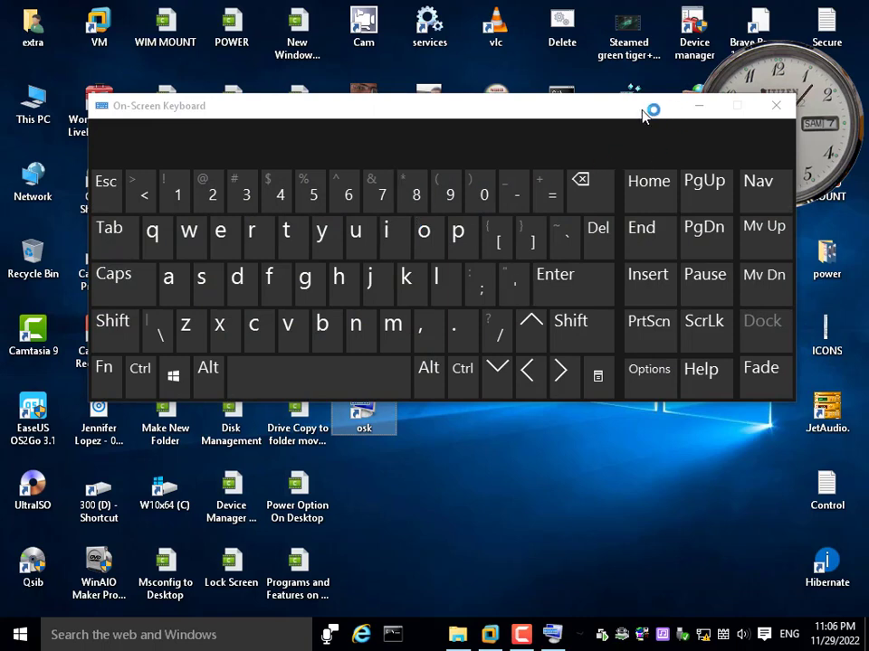
click(752, 116)
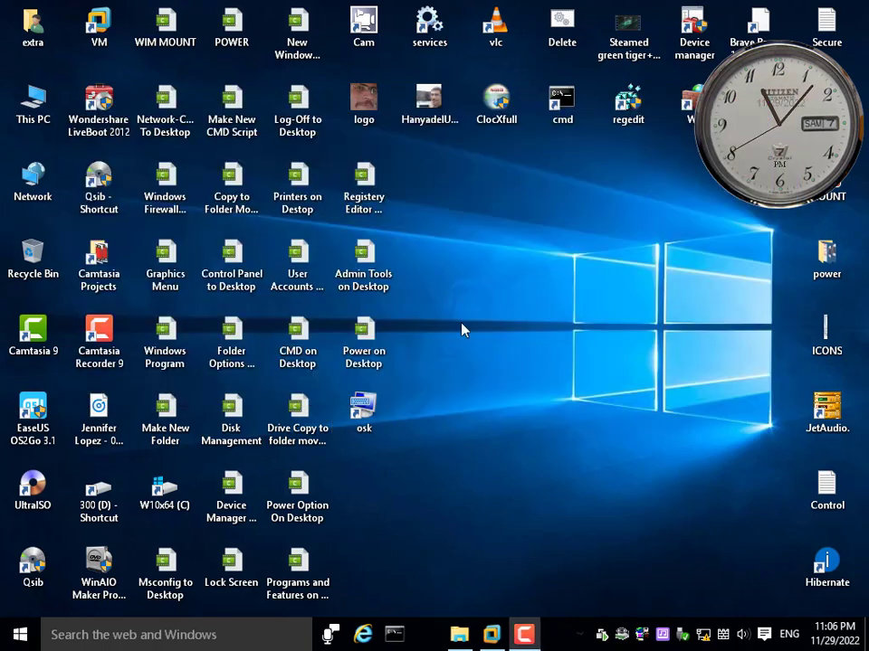
drag(358, 403, 433, 192)
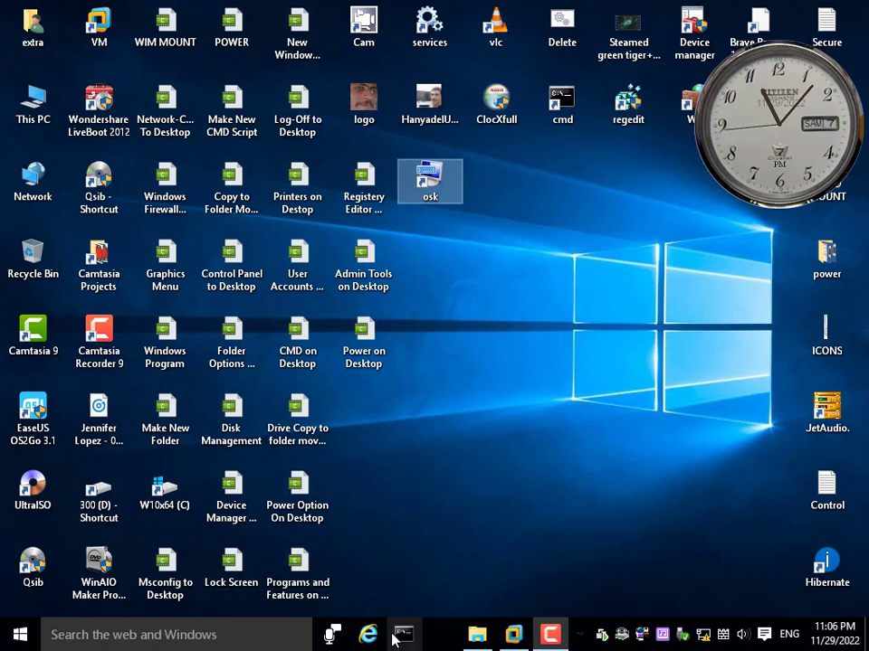
drag(430, 177, 382, 426)
right_click(463, 214)
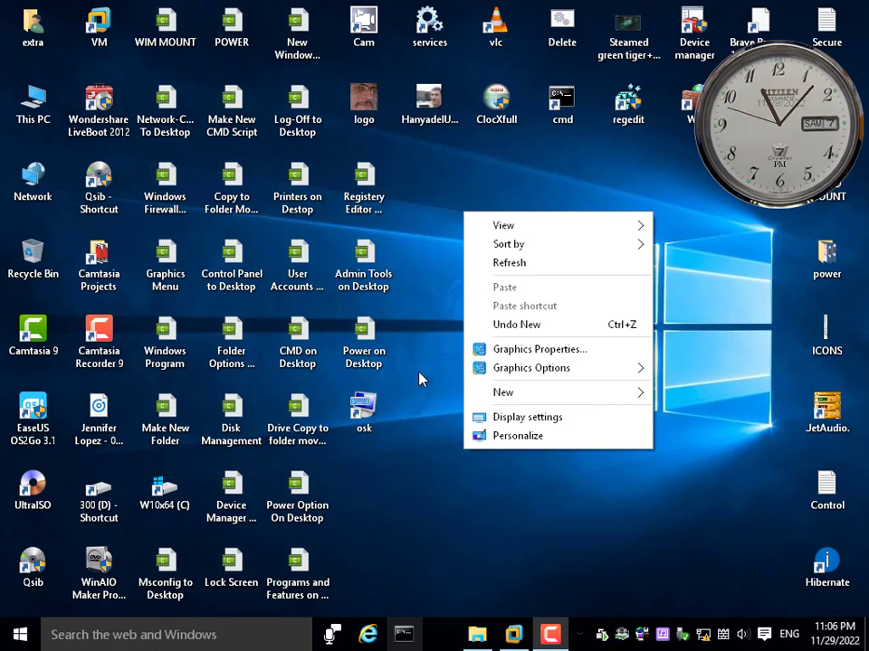
click(523, 264)
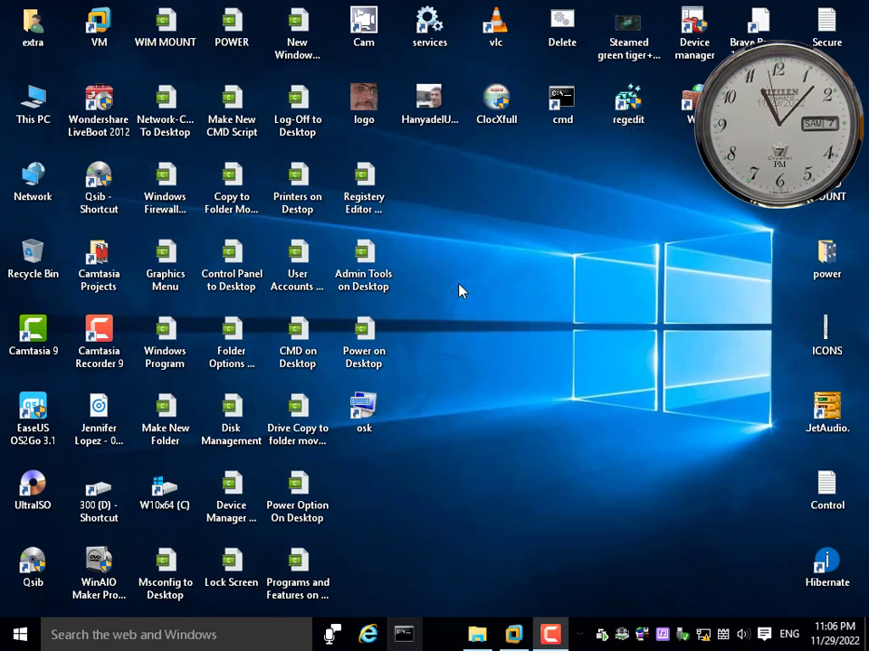
right_click(464, 254)
click(520, 307)
Step: Open the Registry Editor from its desktop shortcut and expand the HKEY_CLASSES_ROOT branch
double_click(625, 109)
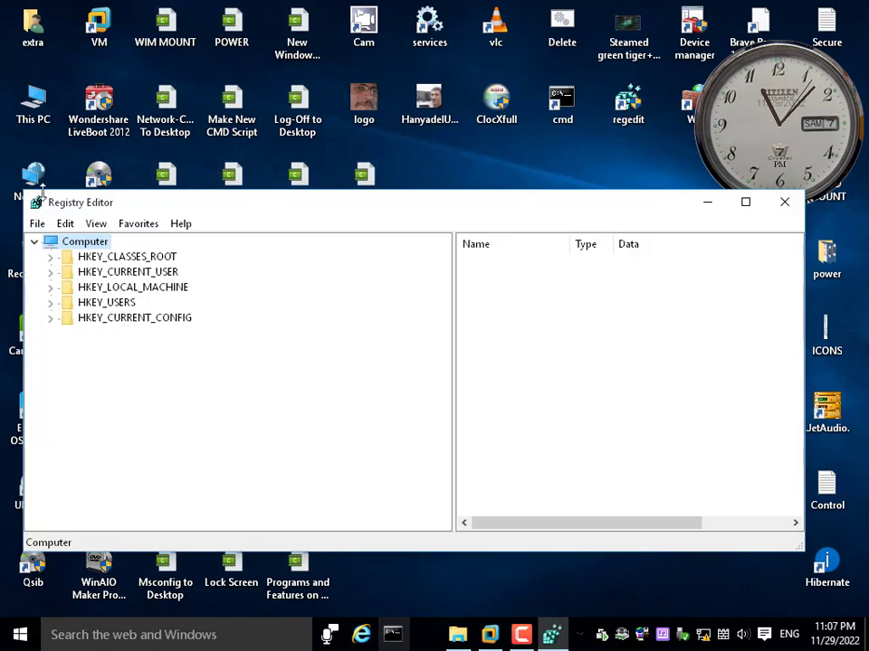
drag(95, 207, 483, 148)
click(482, 199)
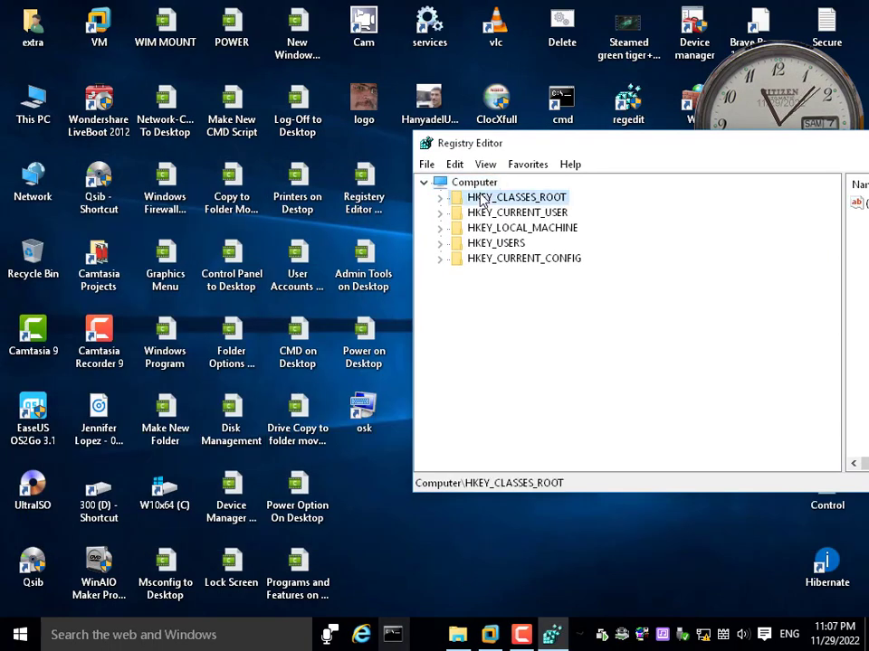
double_click(510, 199)
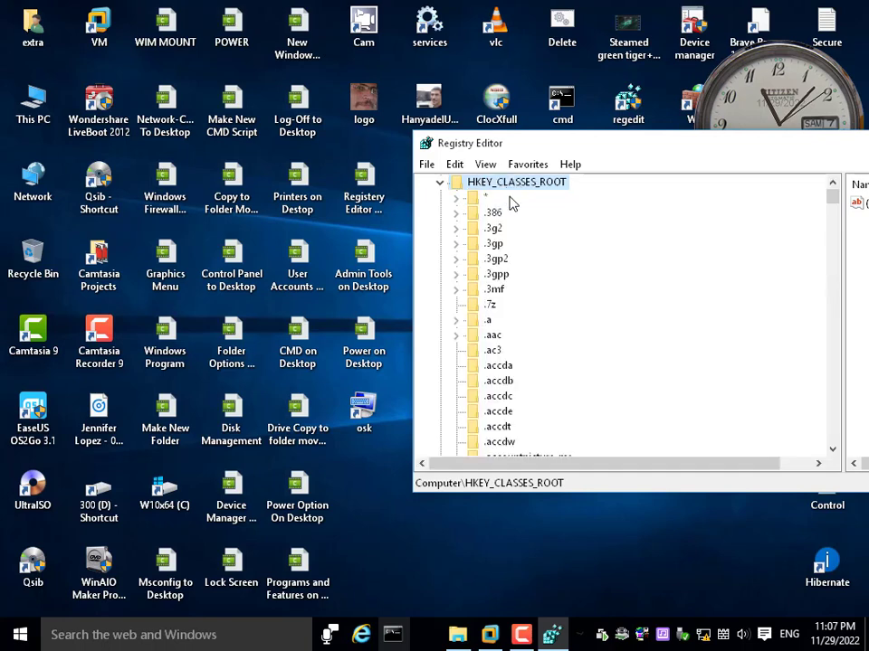
click(493, 290)
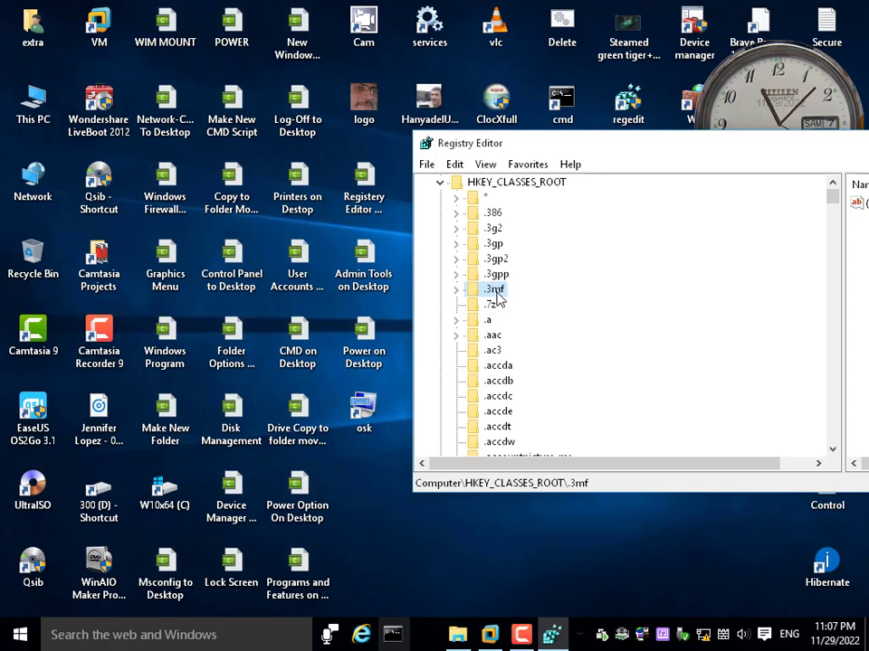
drag(527, 146, 425, 151)
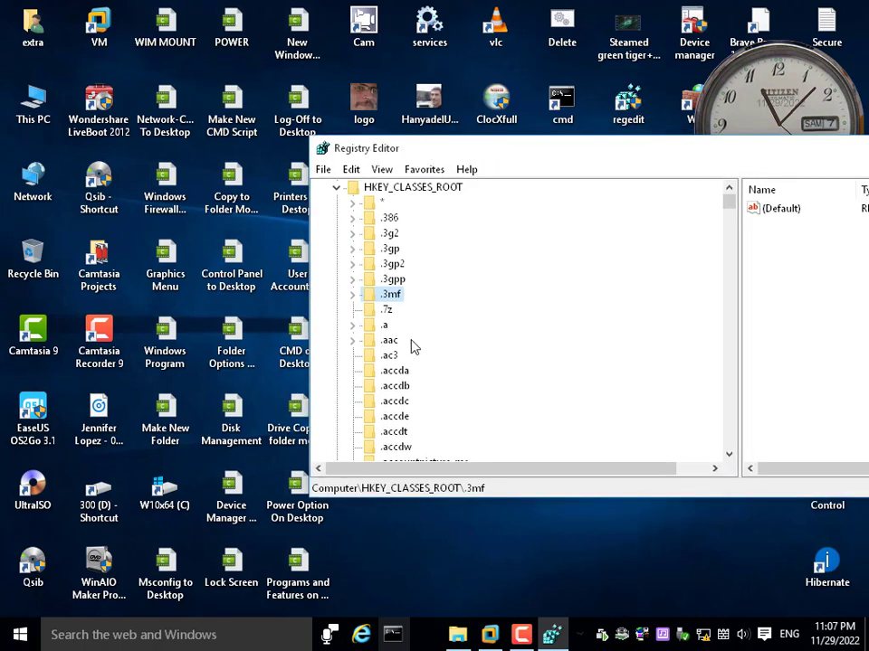
Step: Expand DesktopBackground\Shell under HKEY_CLASSES_ROOT and enlarge the Registry Editor window to show more of the tree
click(371, 417)
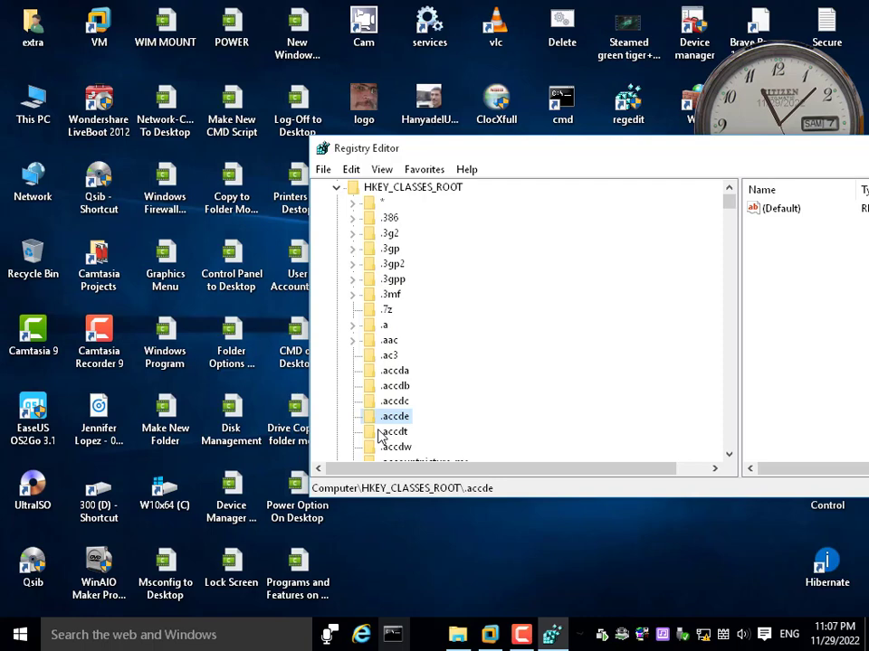
key(d)
key(e)
key(s)
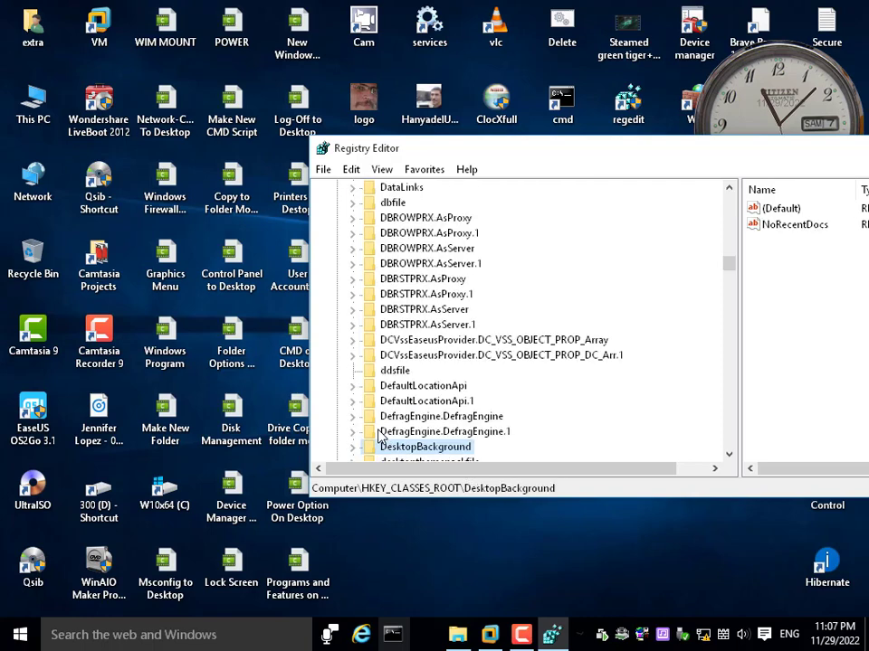
scroll(382, 413, down, 2)
double_click(423, 357)
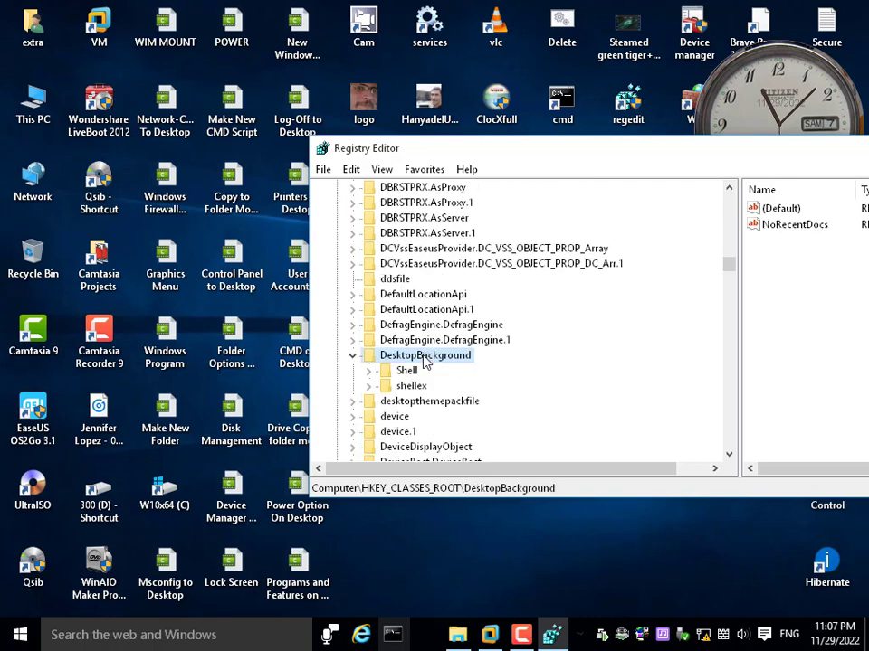
double_click(404, 371)
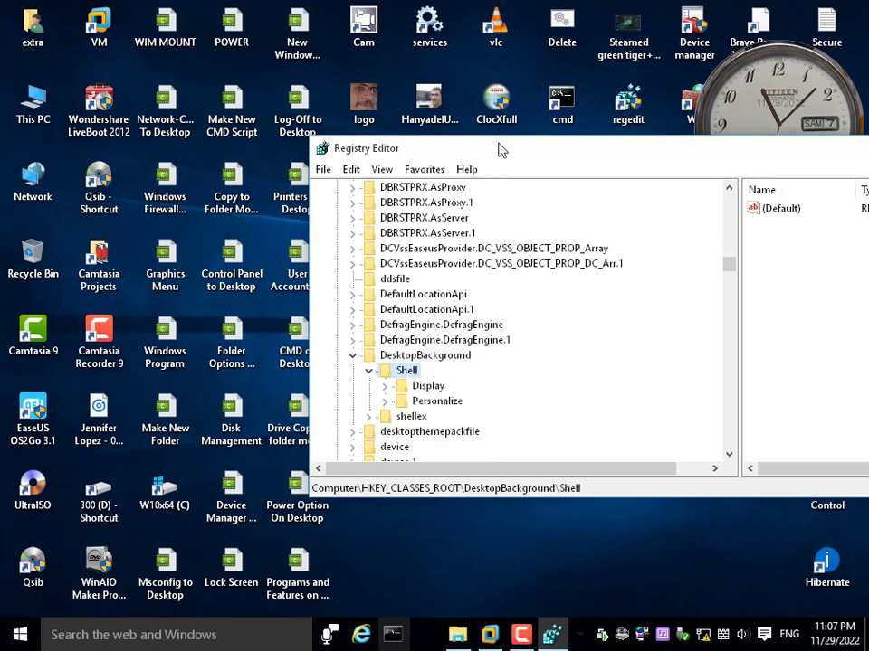
drag(500, 149, 485, 108)
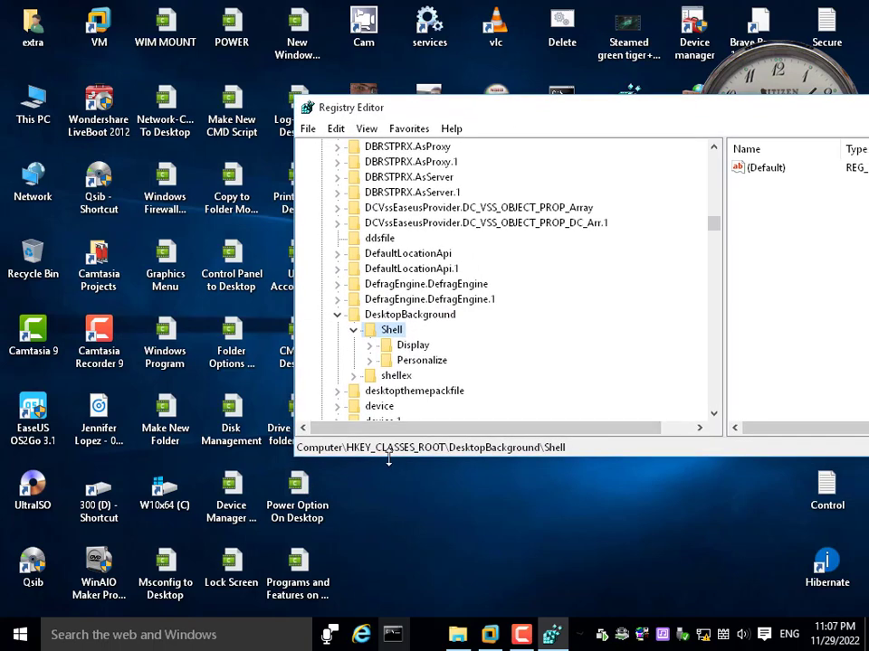
drag(388, 460, 388, 512)
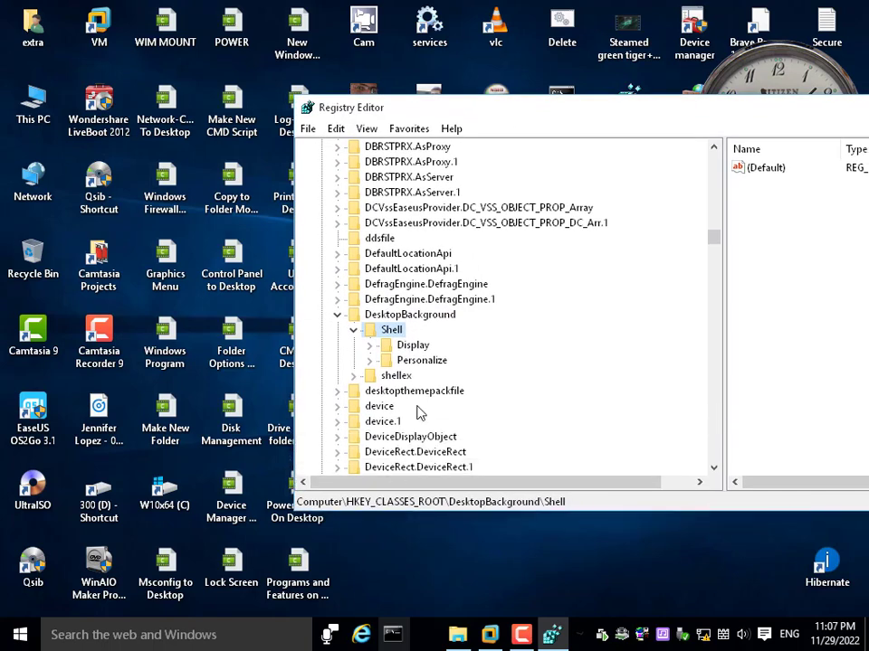
Step: Check the current desktop context menu, refresh the desktop, and create a key named osk under DesktopBackground\Shell
right_click(427, 576)
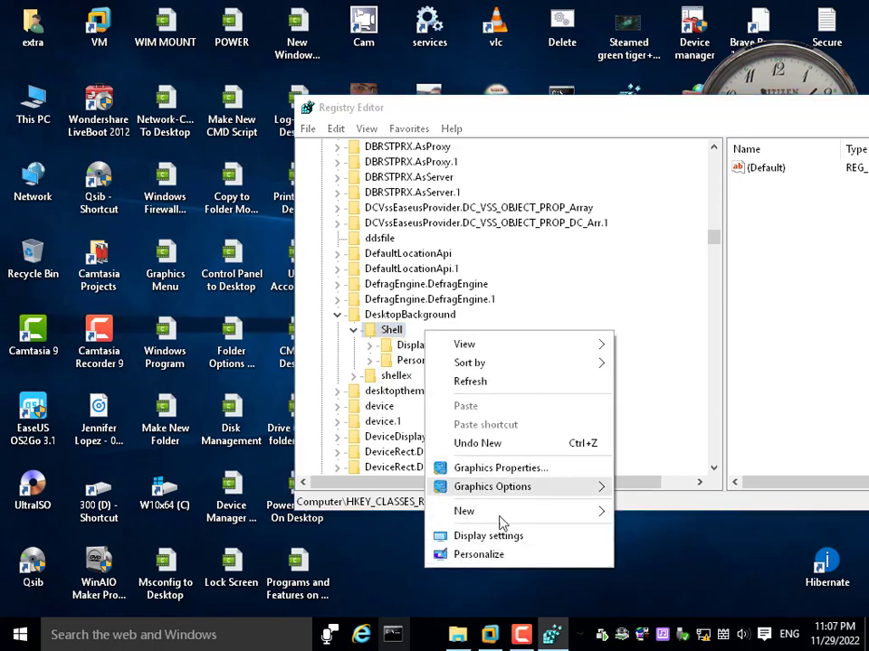
click(489, 384)
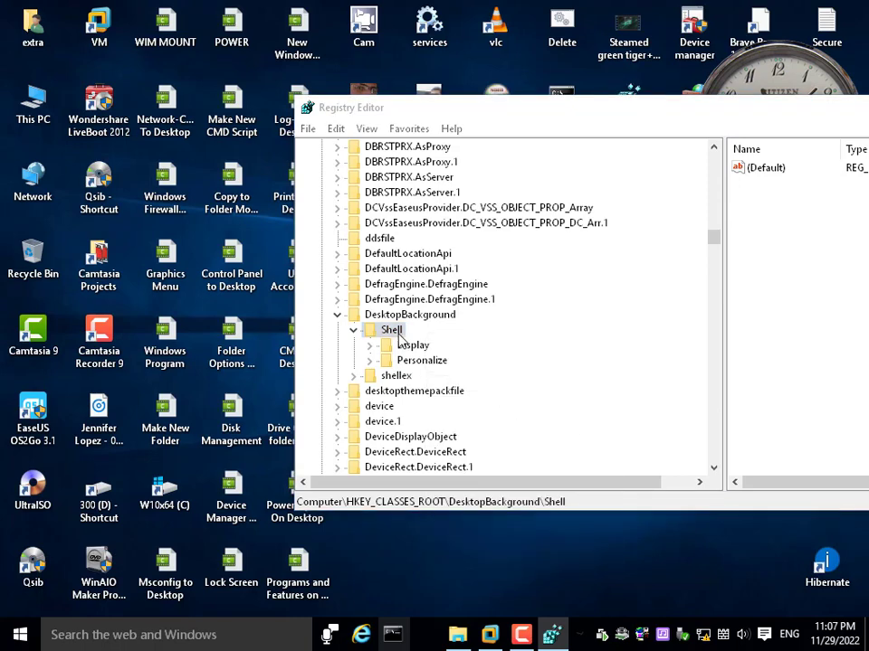
right_click(388, 333)
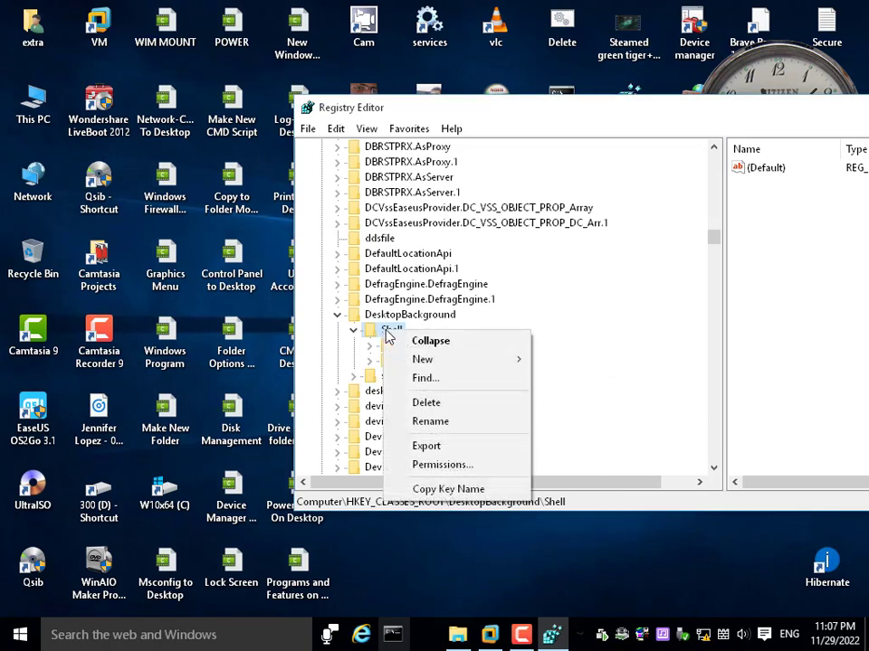
mouse_move(520, 361)
click(562, 361)
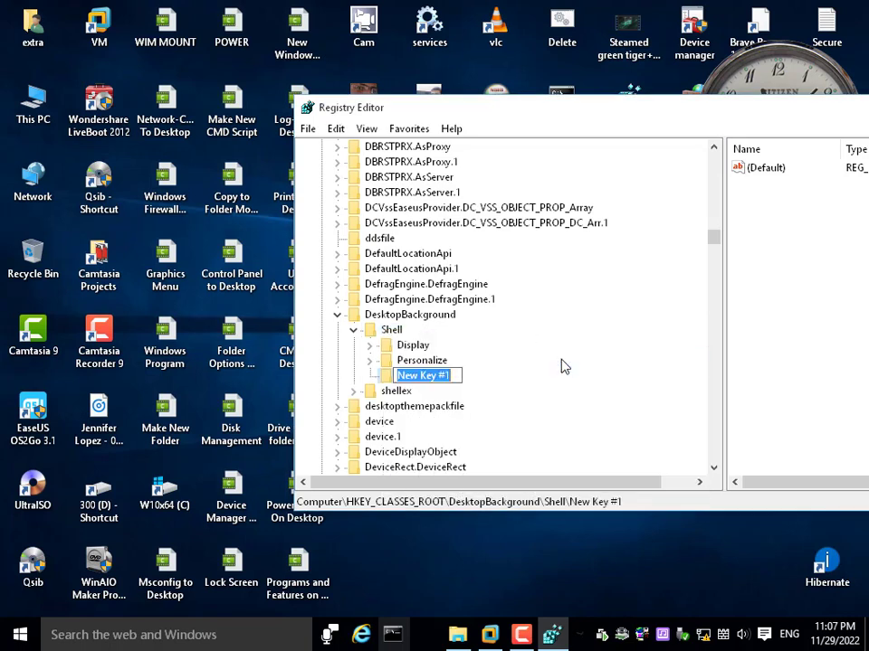
text(osk)
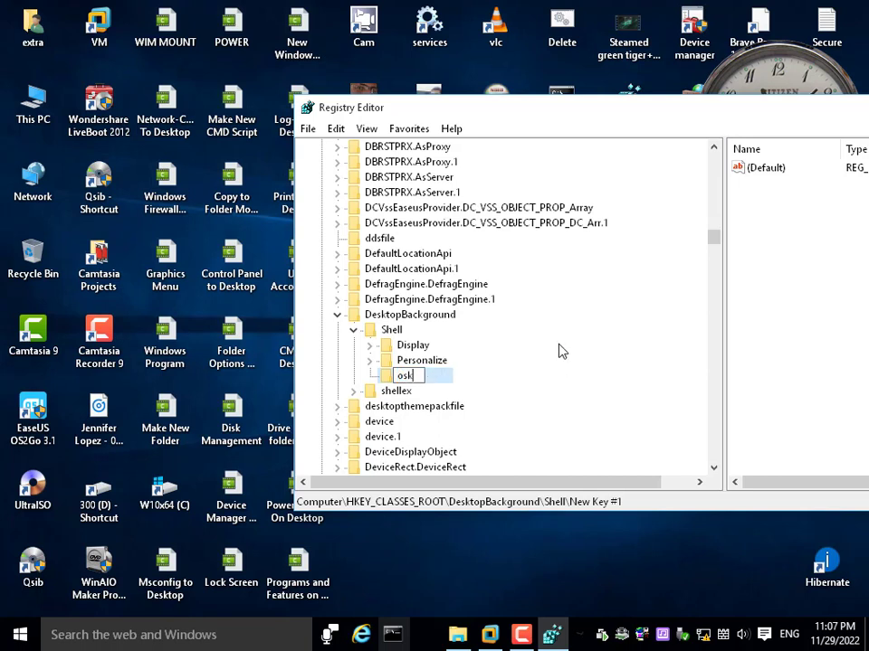
key(Return)
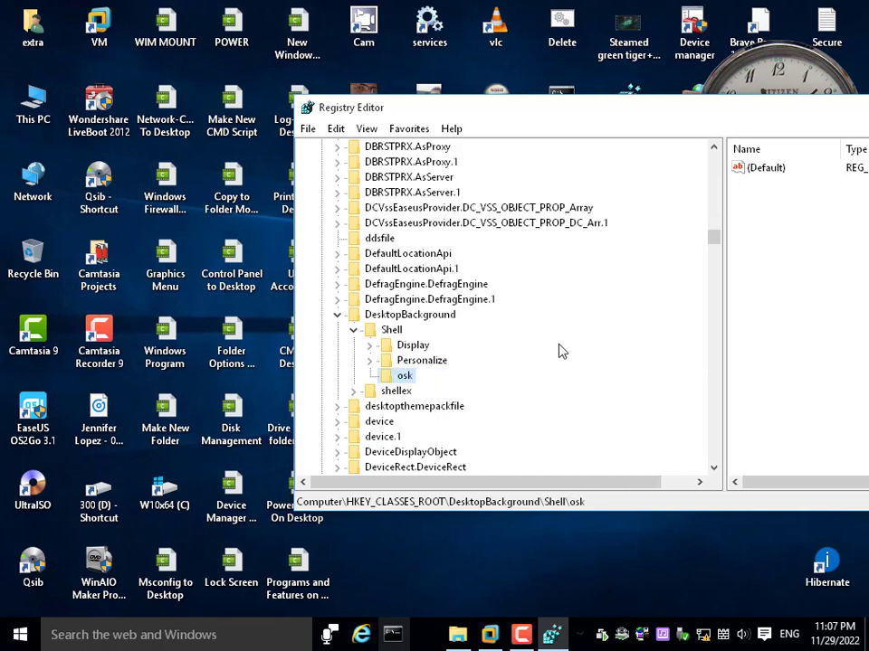
Step: Create a subkey named command under the osk key
right_click(410, 379)
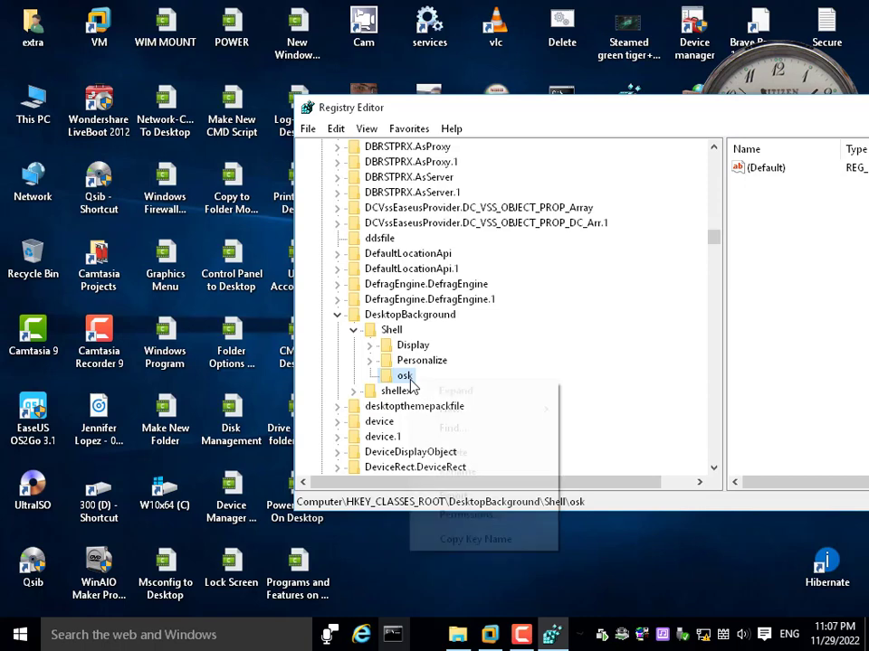
mouse_move(475, 414)
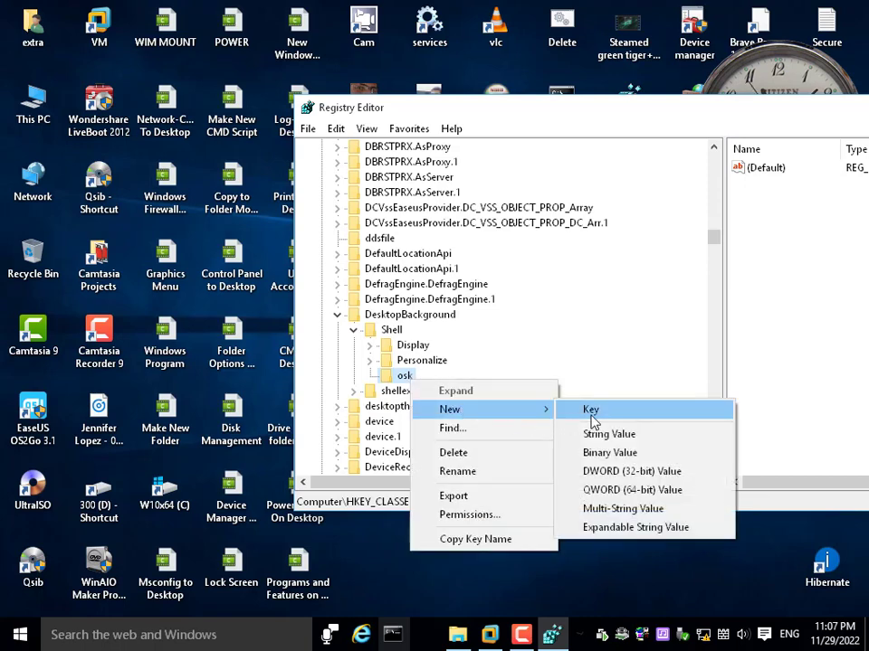
click(590, 414)
text(co)
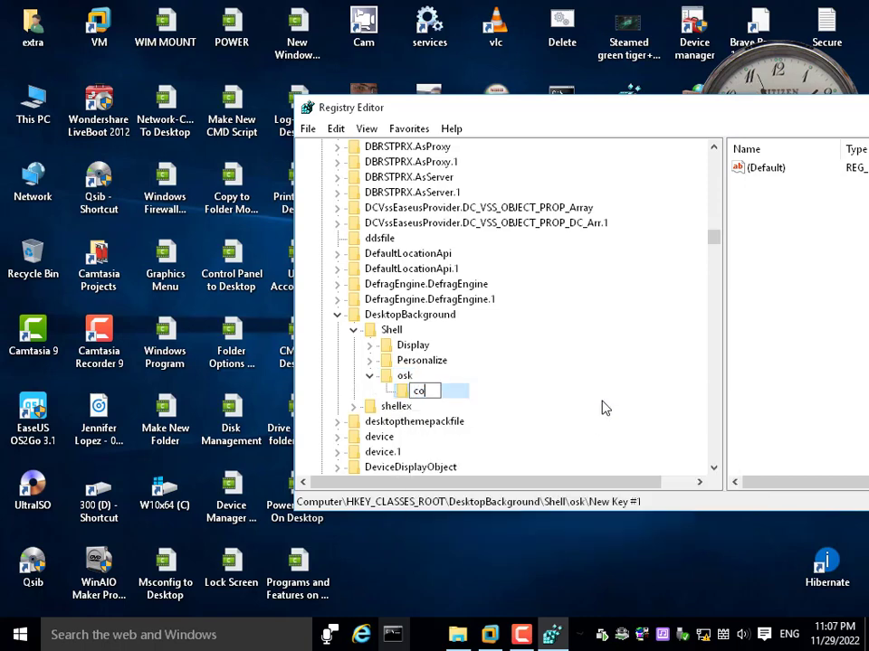
text(mmand)
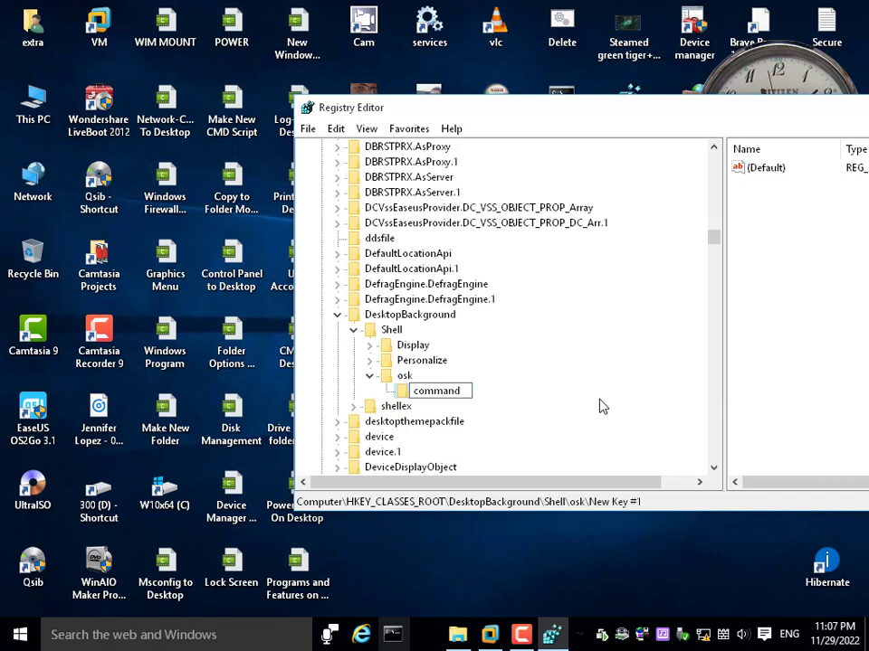
key(Return)
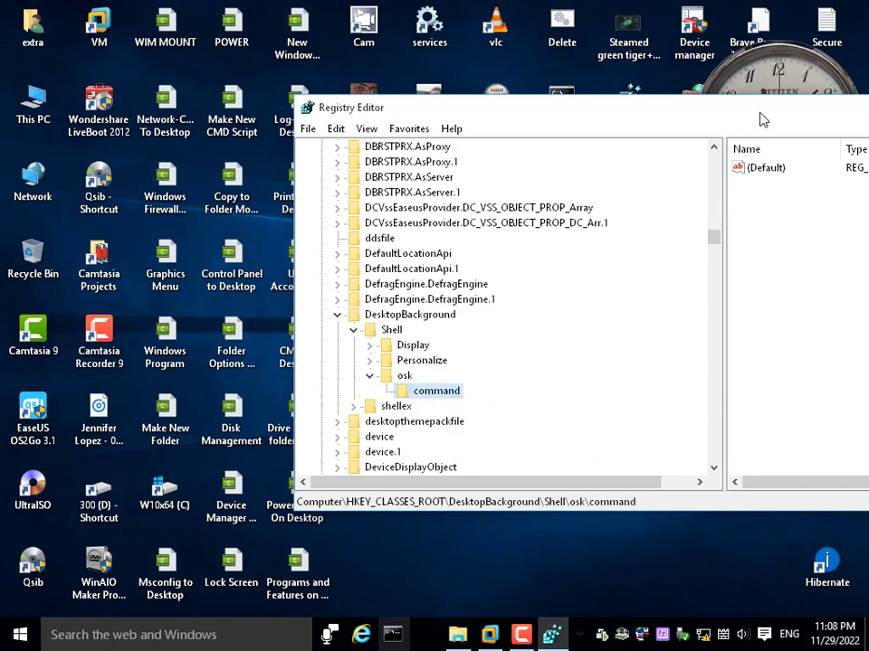
Step: Set the (Default) value data of the command key to osk.exe
click(751, 171)
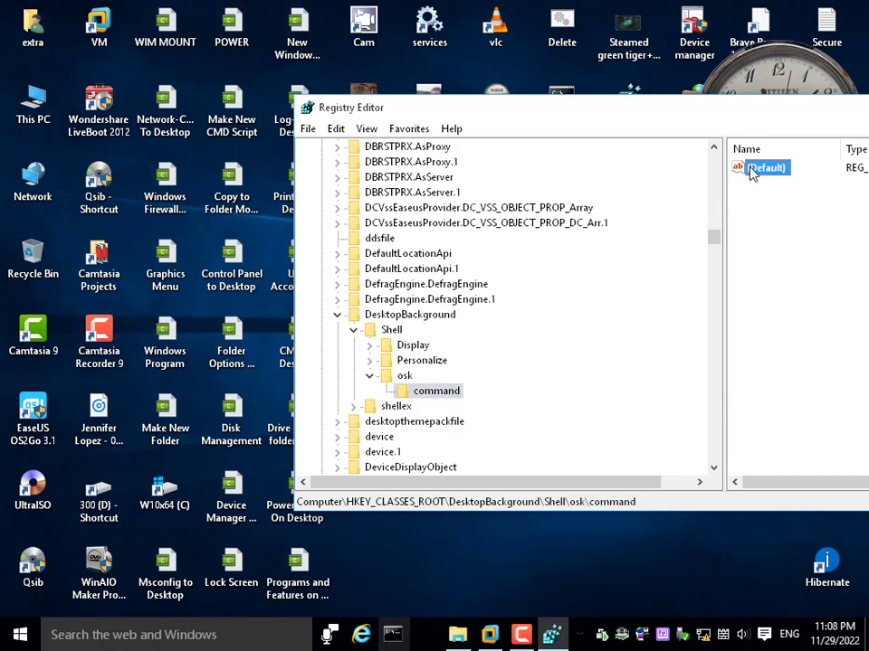
double_click(751, 172)
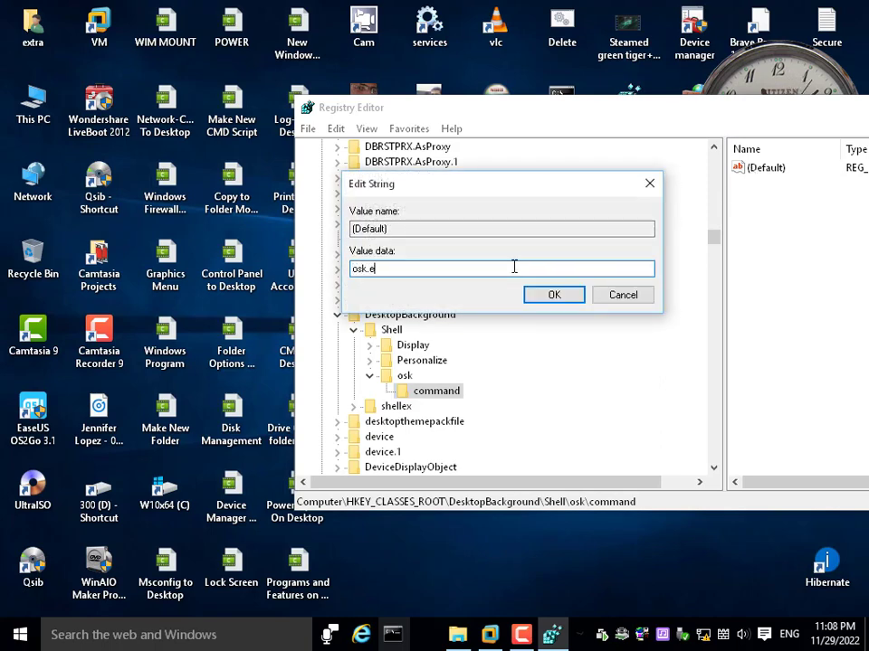
click(574, 298)
Step: Uncover part of the desktop to check its context menu for the new entry, and review the command key's (Default) value
drag(631, 118, 574, 257)
right_click(532, 163)
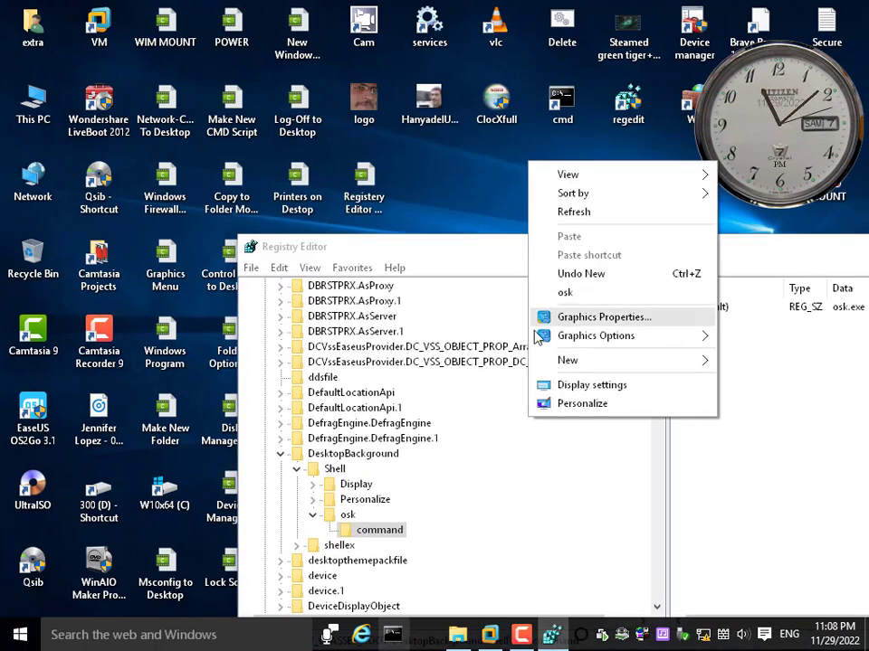
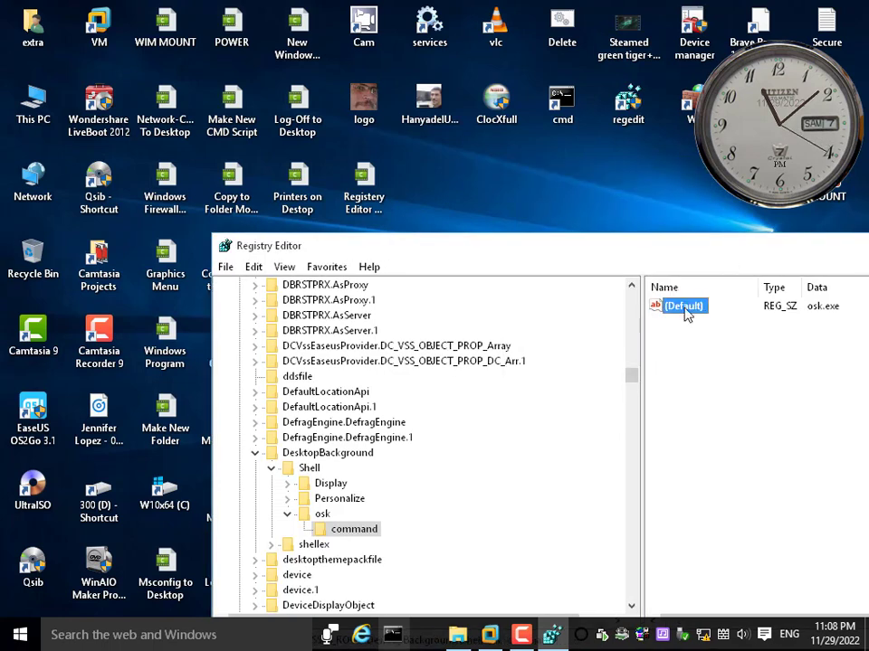
double_click(680, 308)
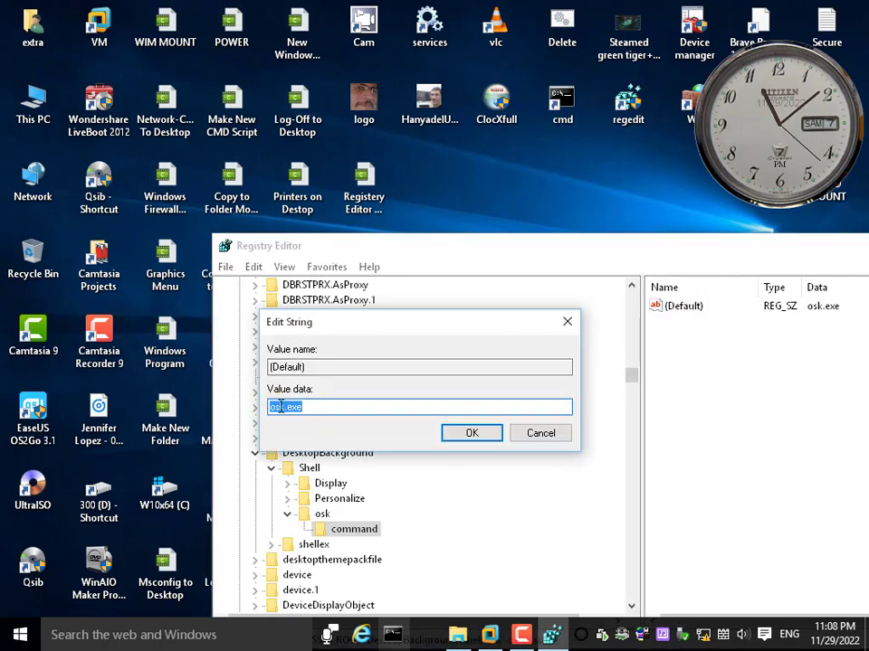
click(464, 433)
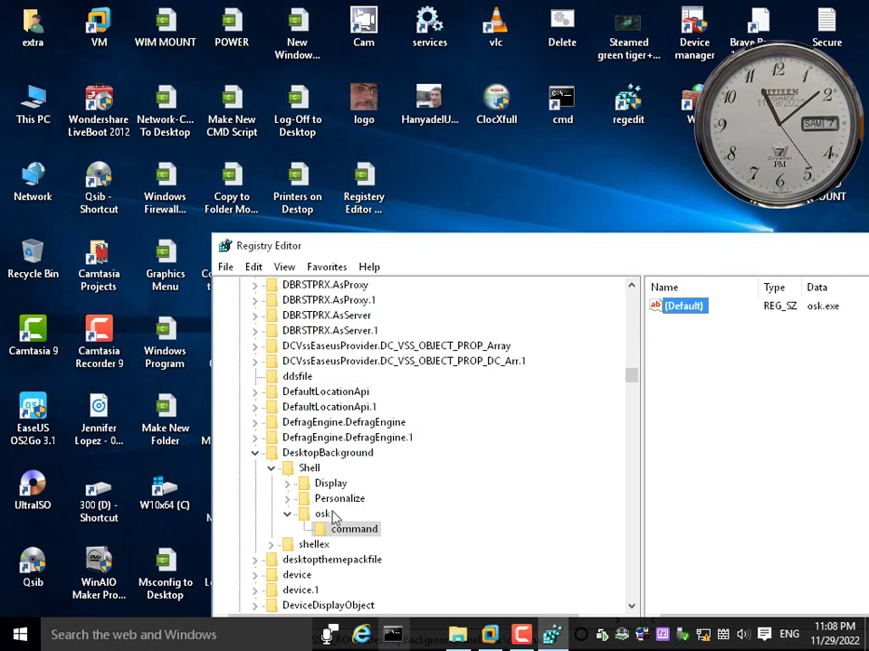
Step: Try to rename the osk key under DesktopBackground\Shell directly to uppercase OSK
click(319, 516)
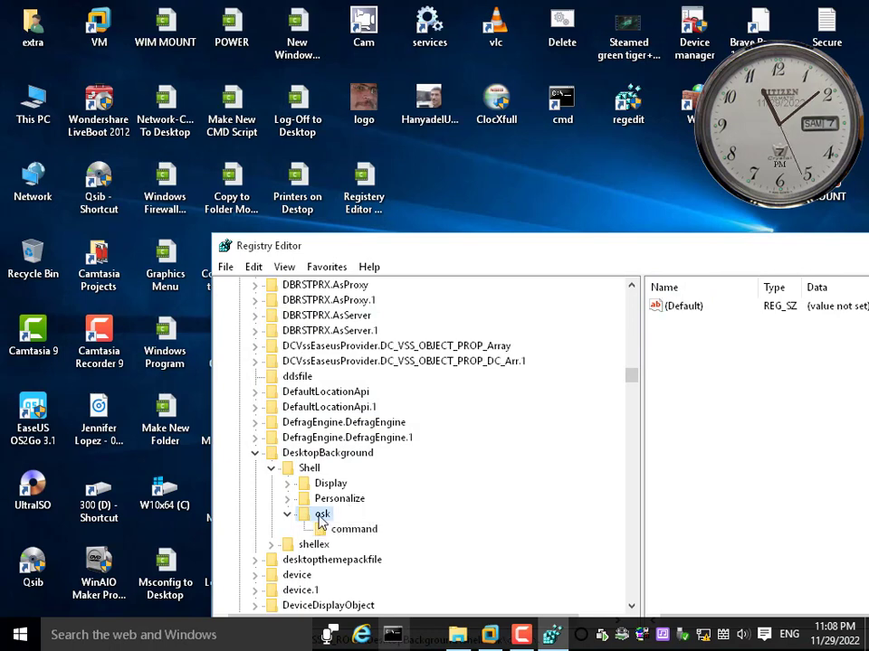
right_click(322, 516)
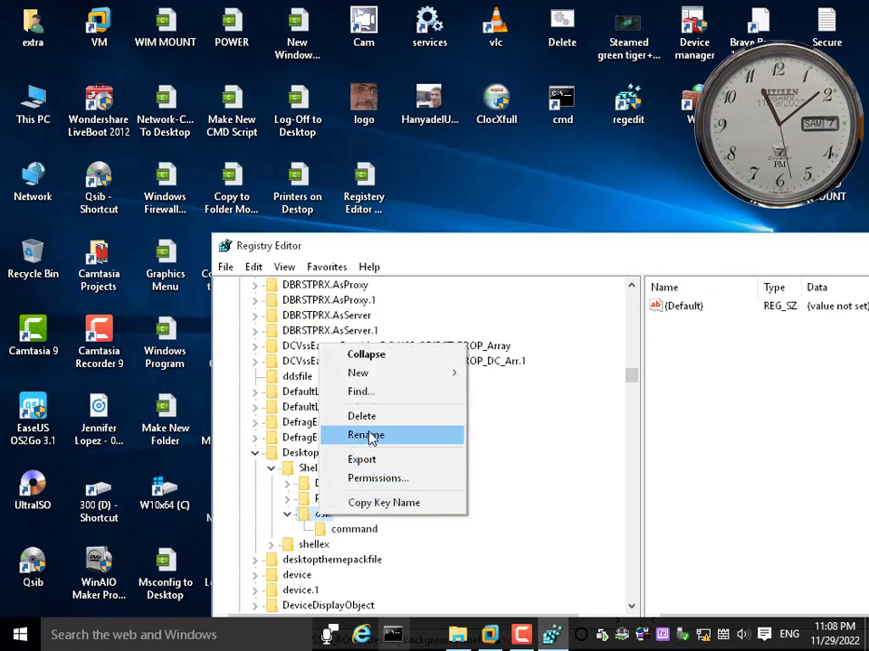
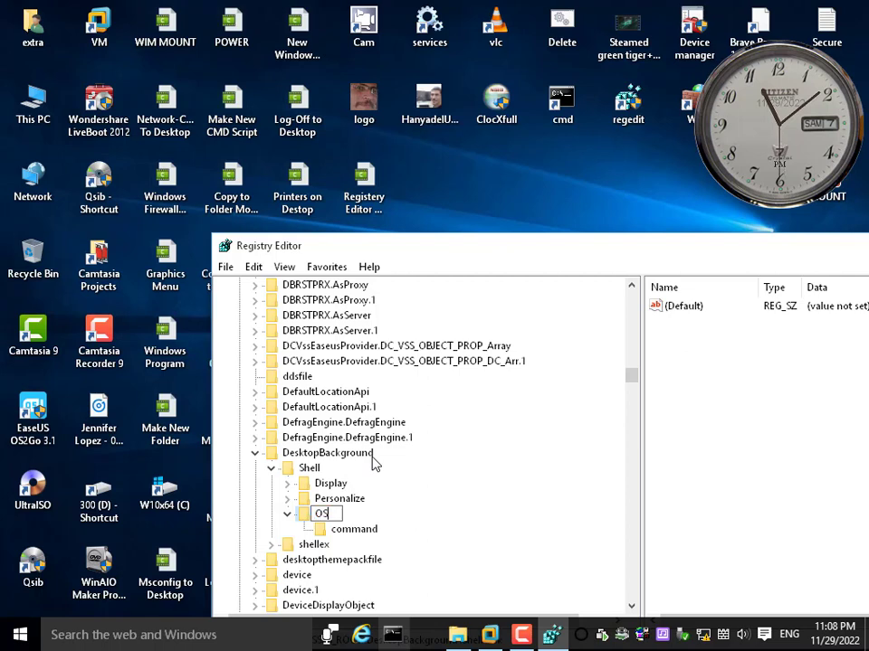
key(Return)
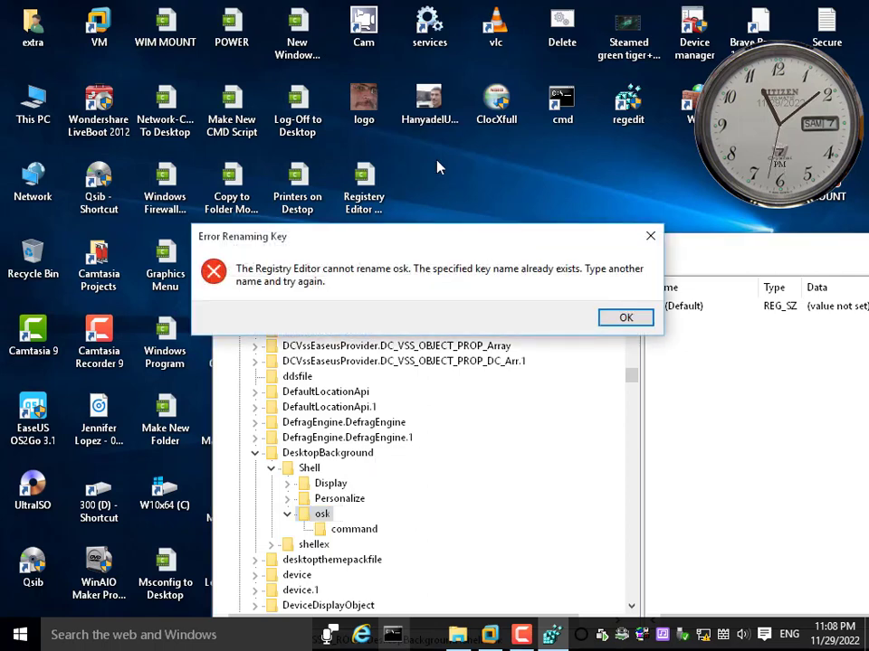
click(643, 321)
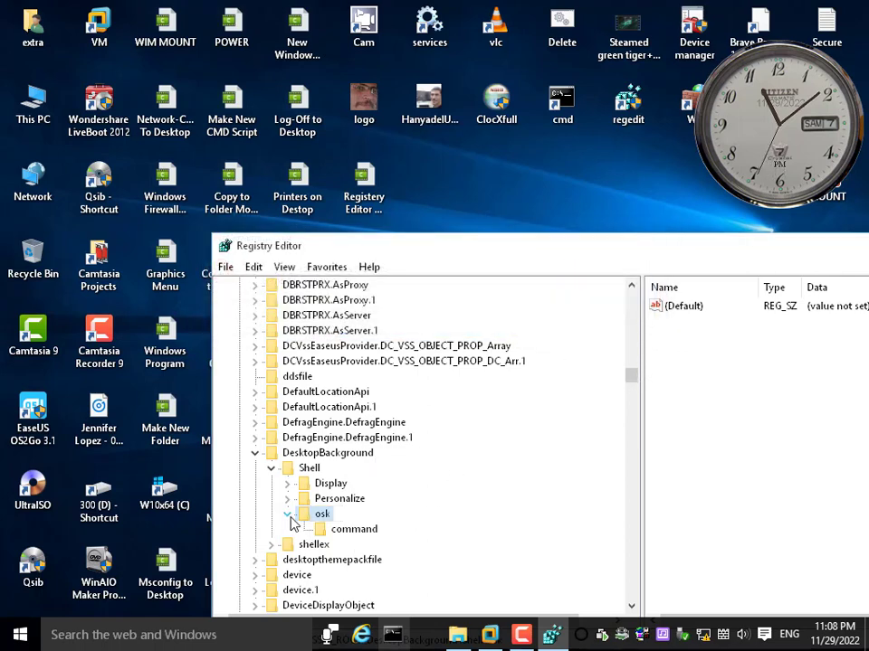
Step: Rename the osk key to OSK1 and check the entry in the desktop context menu
right_click(330, 514)
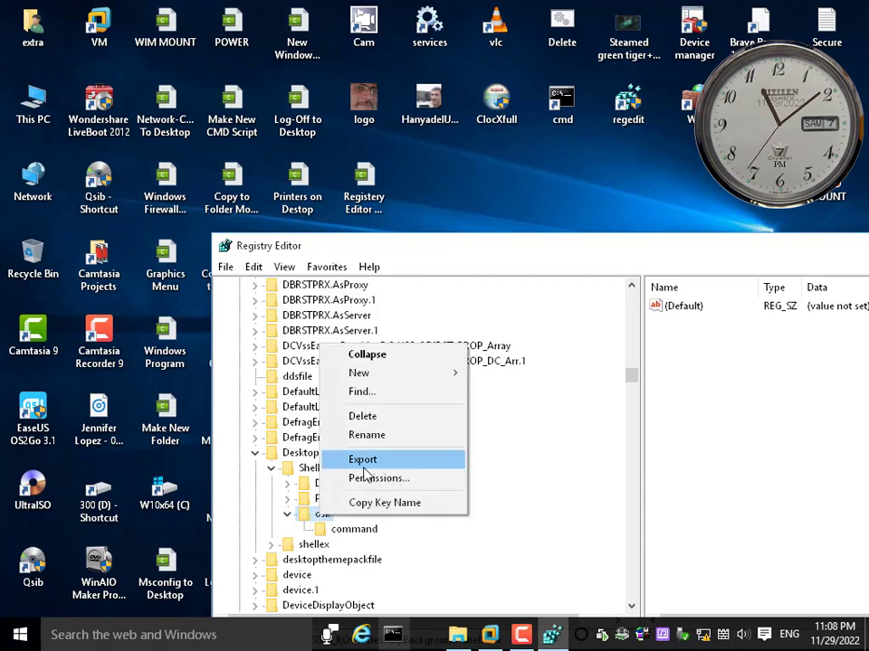
click(374, 438)
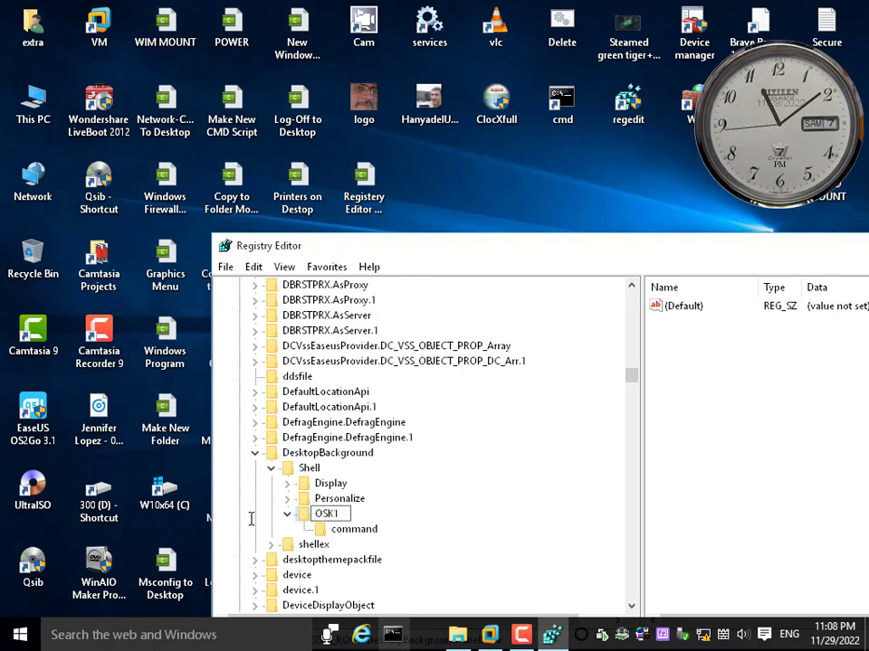
right_click(491, 183)
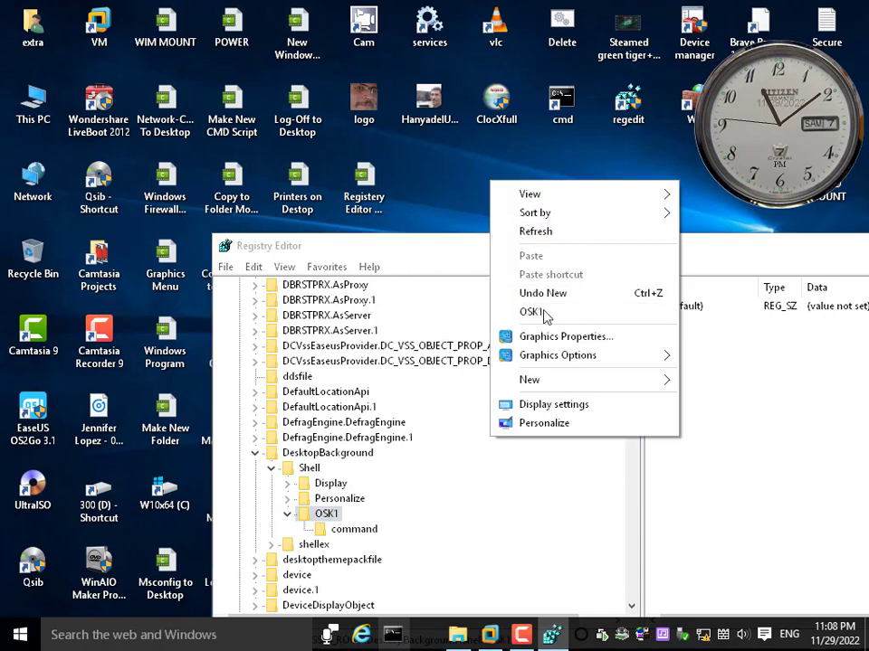
Step: Rename the OSK1 key to OSK by removing the trailing digit
right_click(323, 518)
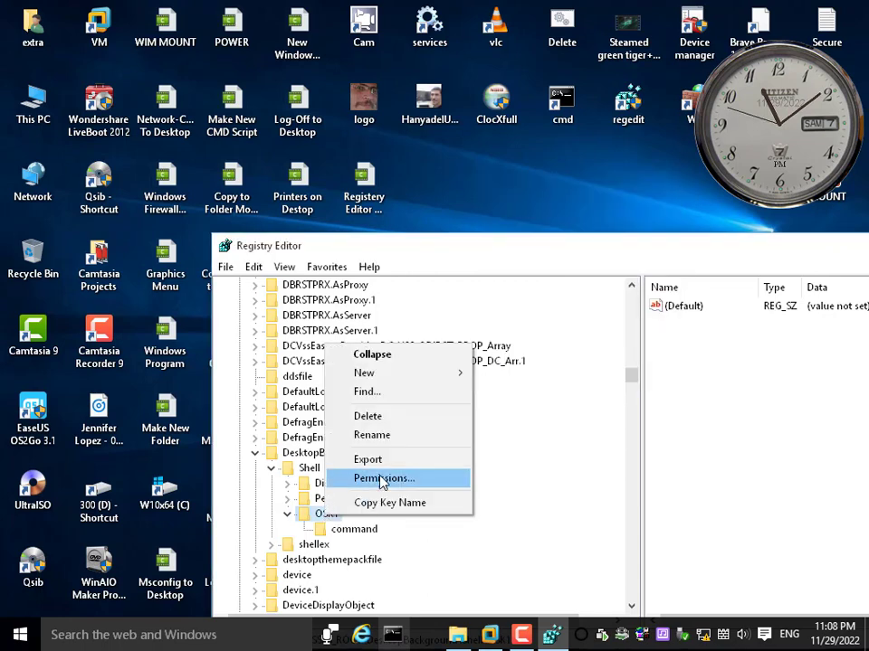
click(443, 436)
click(342, 515)
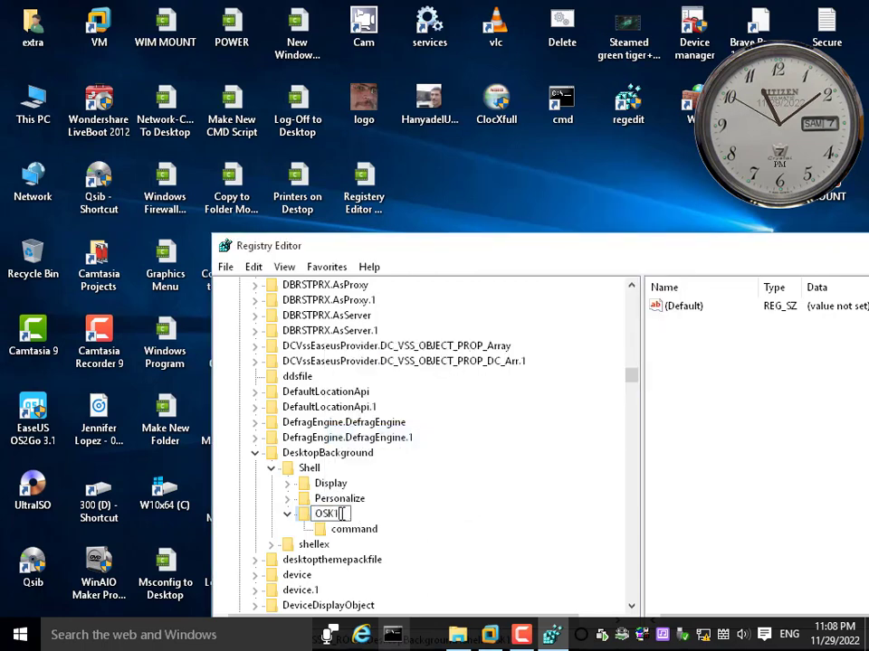
key(BackSpace)
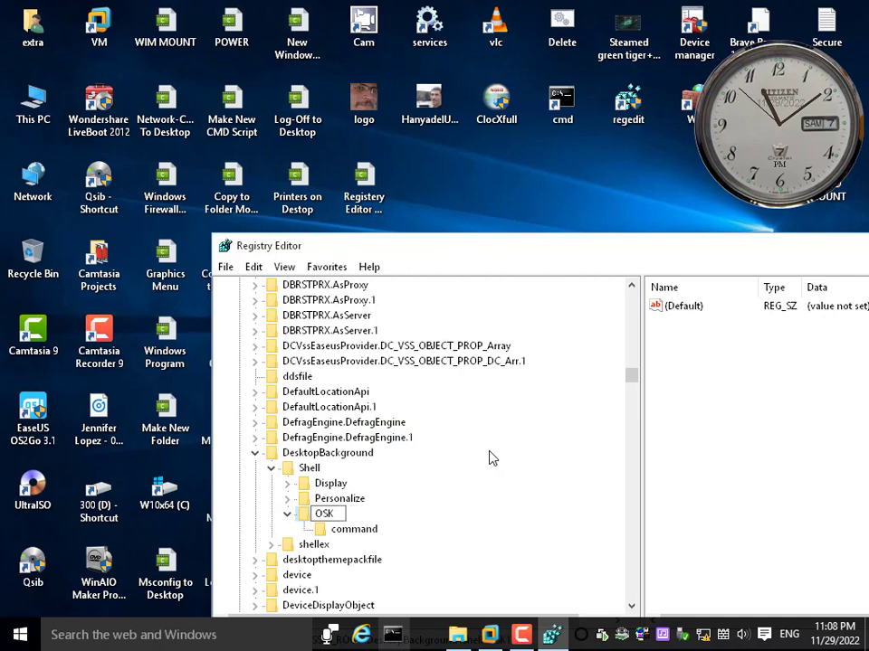
Step: Test the OSK entry in the desktop context menu by launching and closing the On-Screen Keyboard, and view the menu again
right_click(475, 165)
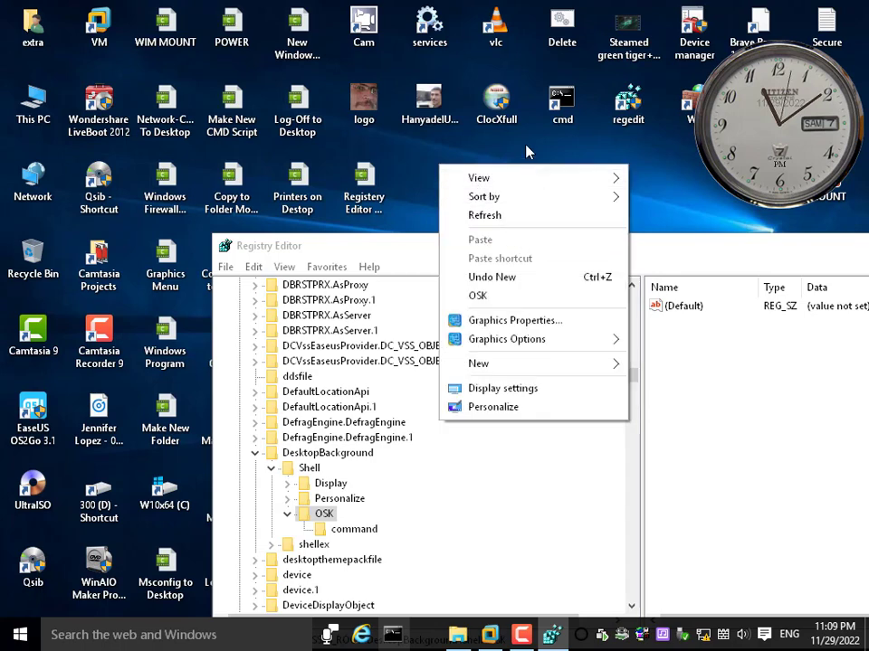
click(499, 154)
right_click(499, 152)
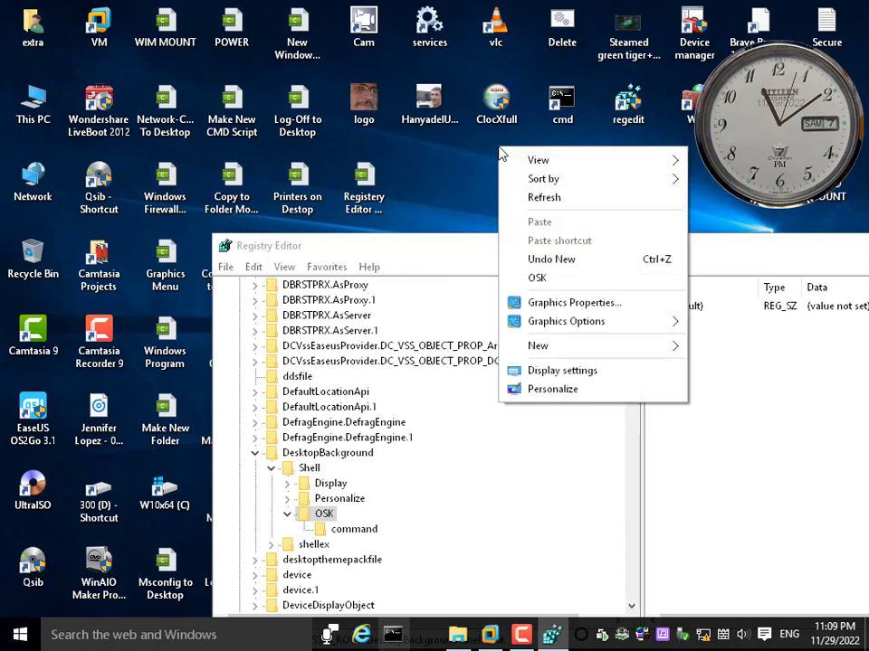
click(534, 286)
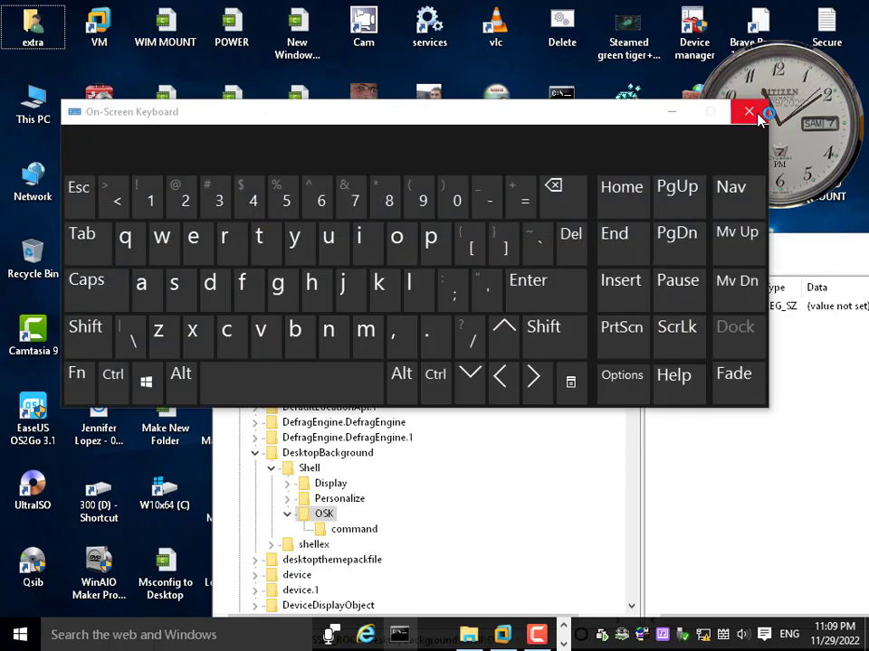
click(746, 112)
right_click(491, 150)
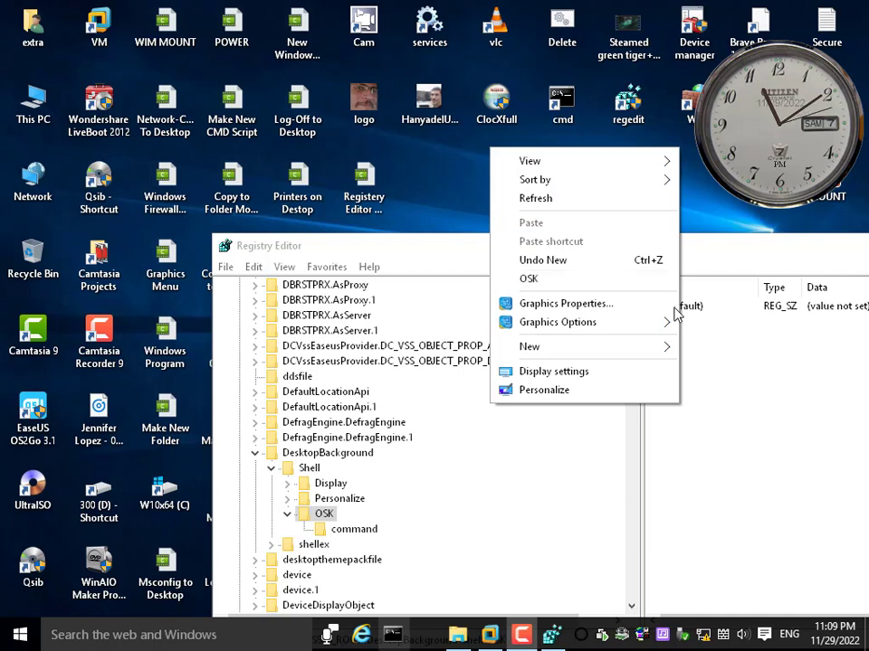
click(722, 402)
Step: Add a string value named icon to the OSK key under DesktopBackground\Shell
click(322, 516)
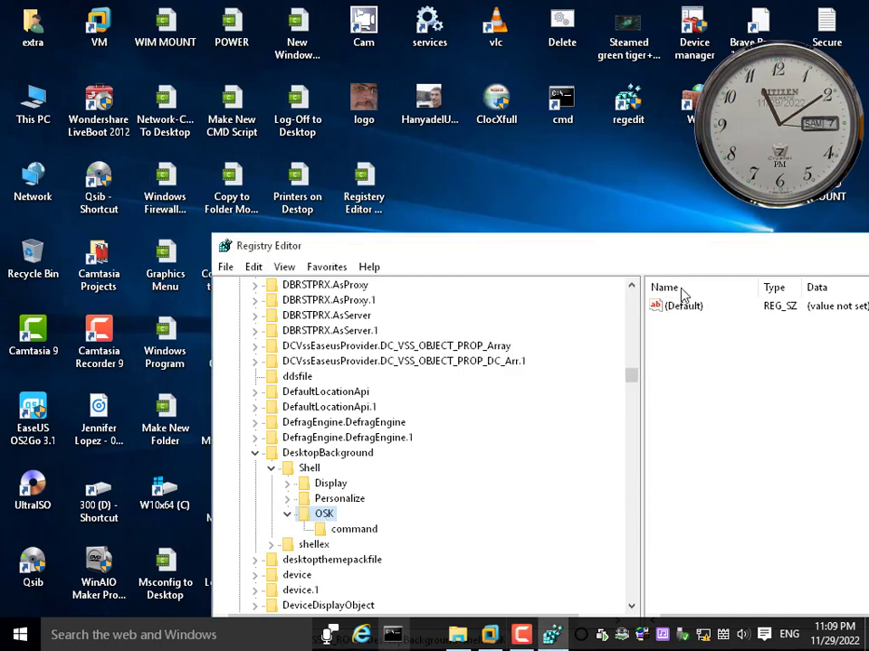
drag(683, 256, 554, 256)
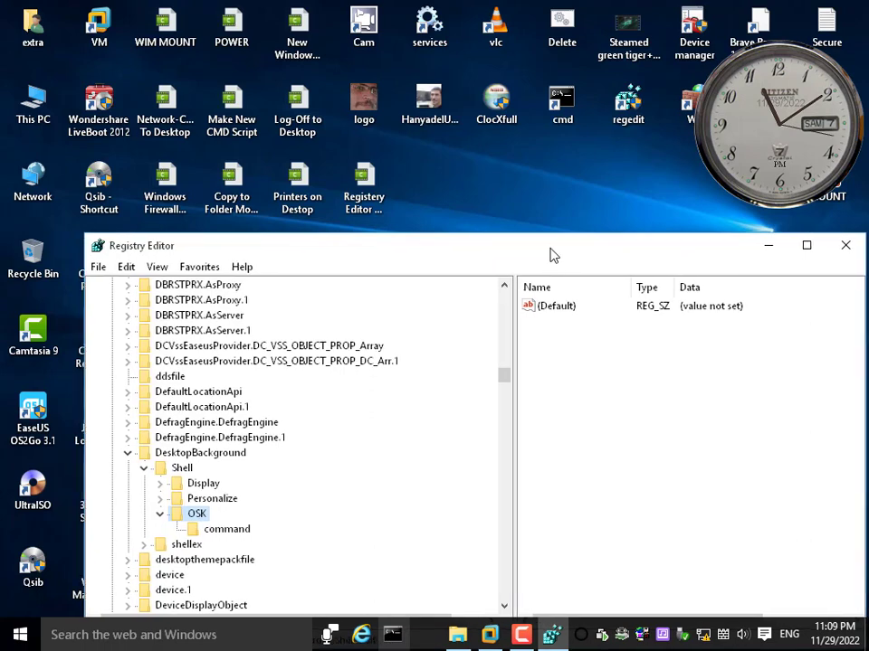
right_click(555, 362)
mouse_move(587, 368)
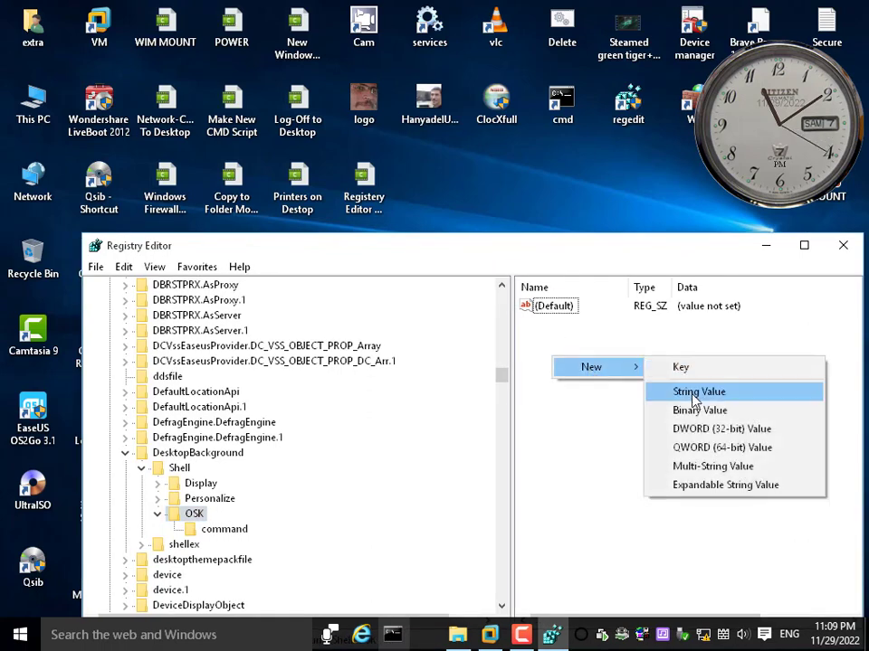
click(695, 392)
text(I)
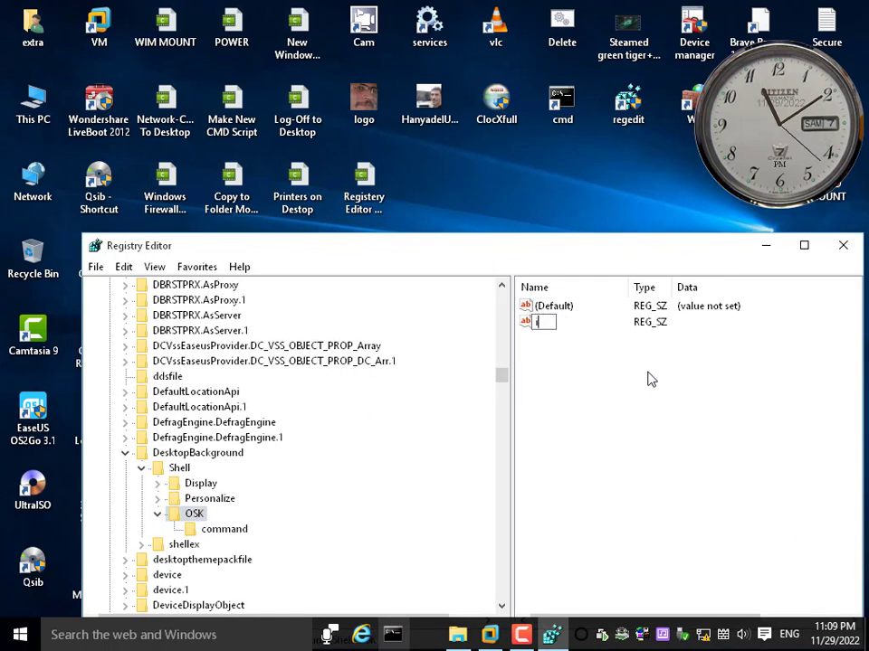
text(con)
key(Return)
Step: Set the data of the icon value in the OSK key to osk.exe
key(Return)
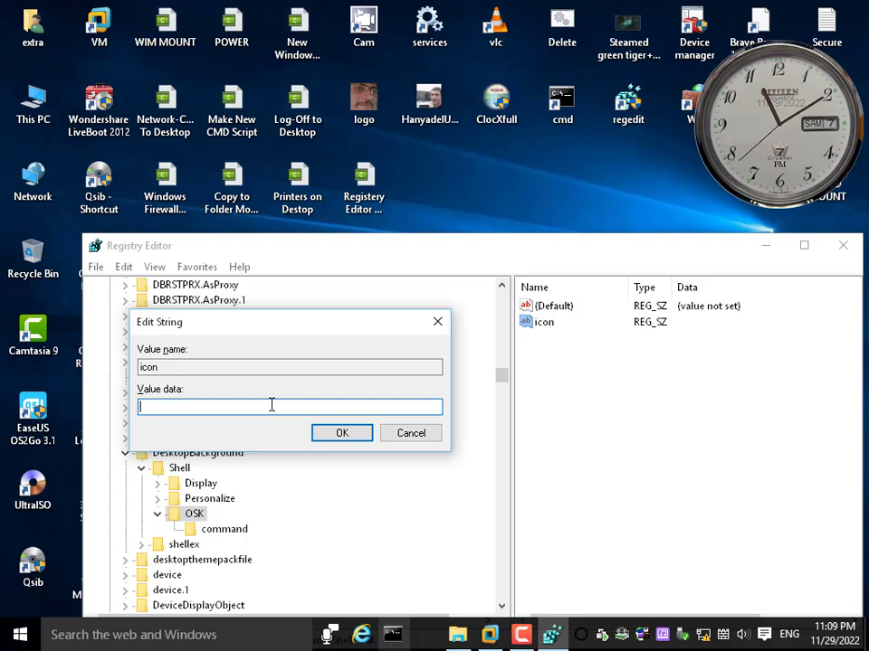
text(osk.exe)
click(344, 435)
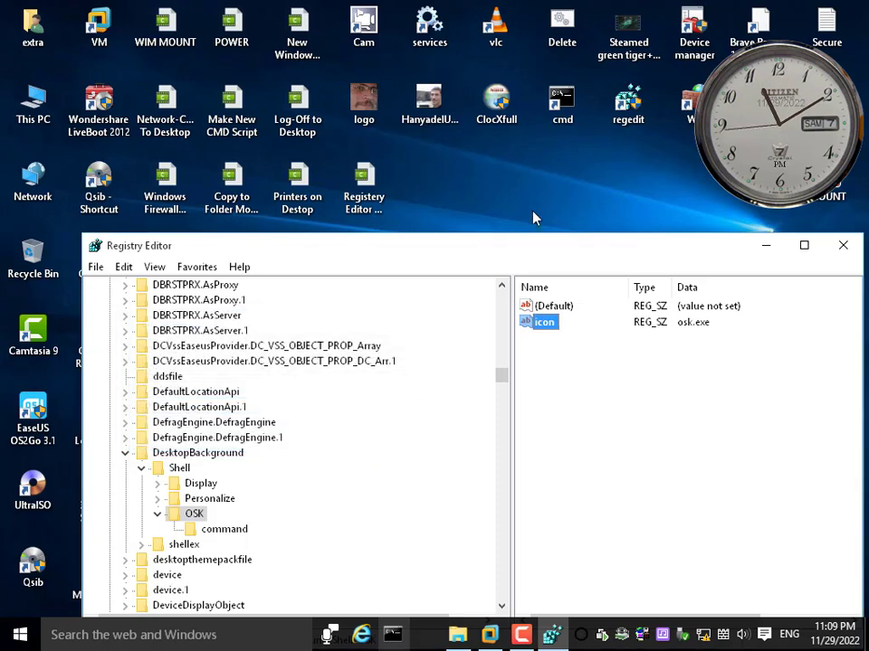
Step: Check the OSK entry's icon in the desktop context menu and move the Registry Editor window to uncover the ICONS image
right_click(487, 171)
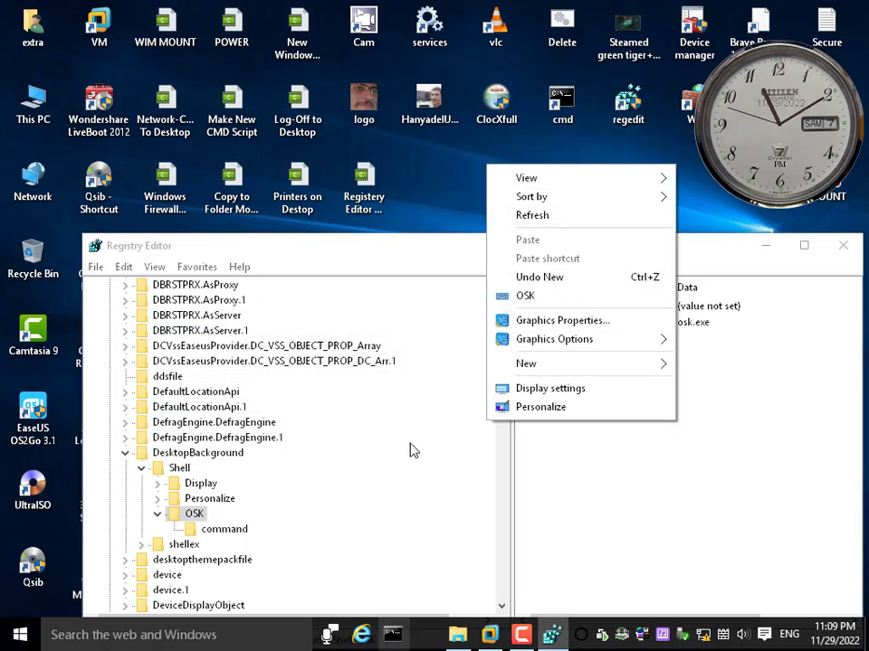
click(591, 424)
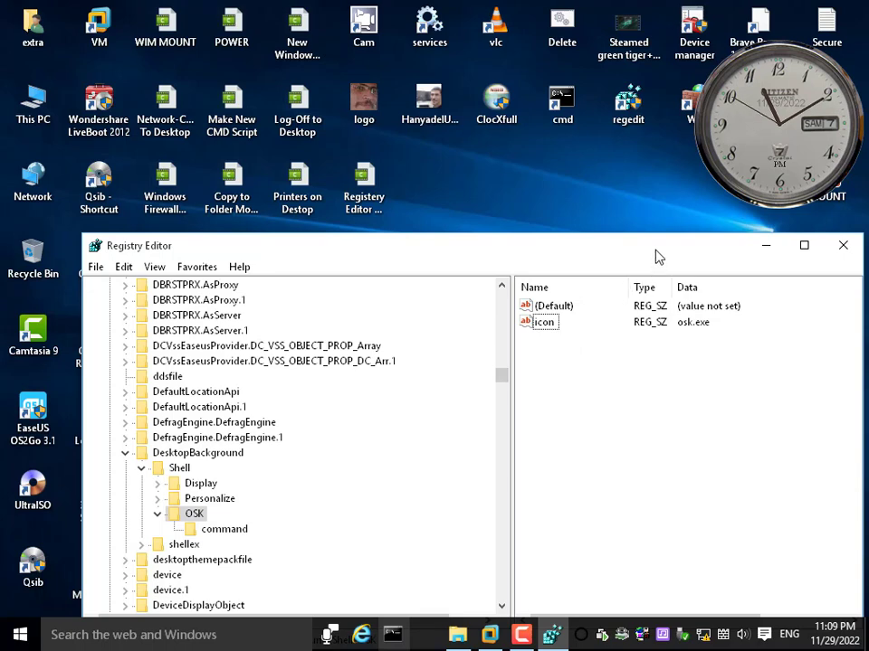
drag(659, 258, 617, 254)
right_click(501, 186)
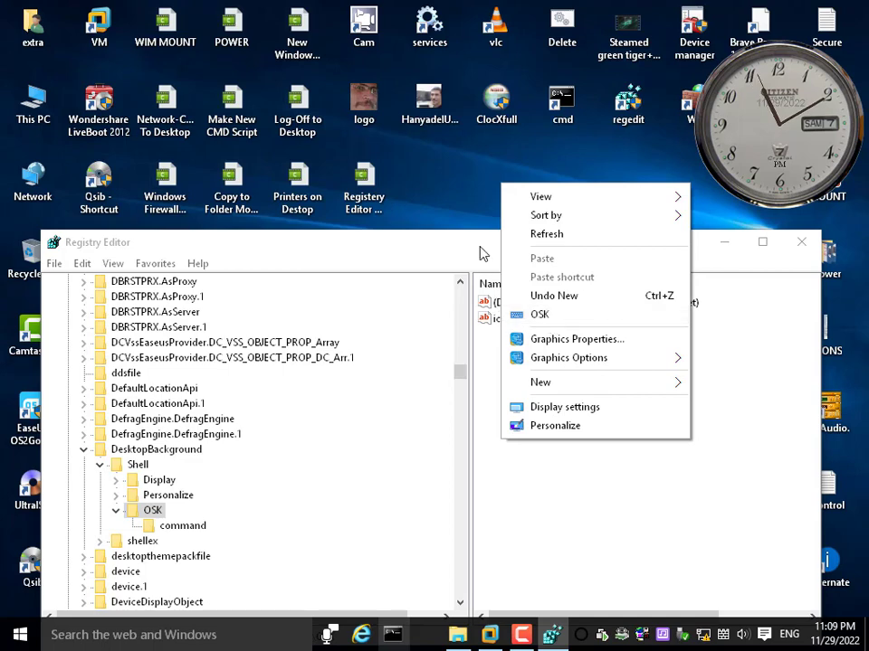
drag(480, 253, 416, 227)
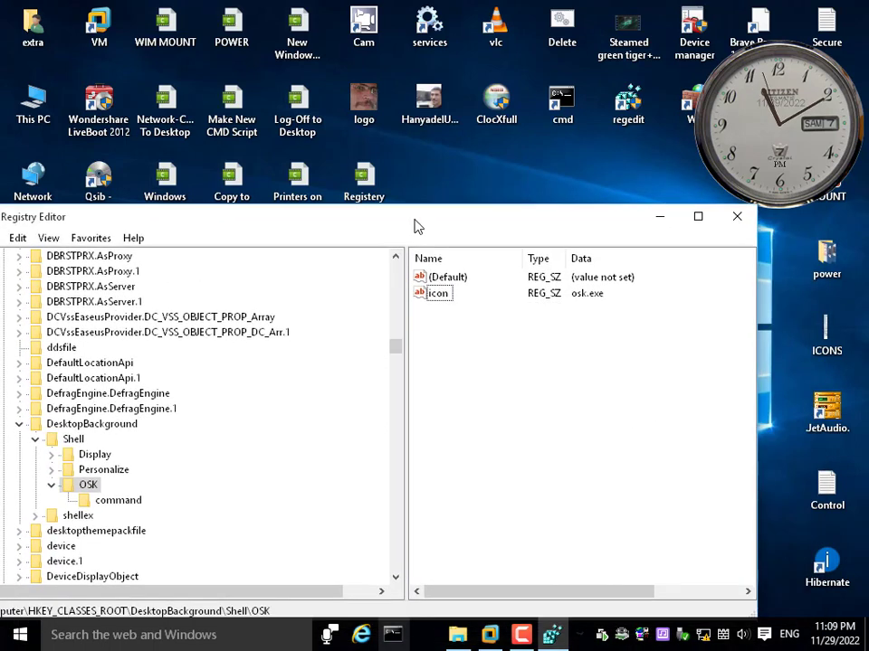
Step: Look up the keyboard icon's shell32.dll index in the ICONS image on the desktop, and minimize the image
double_click(821, 334)
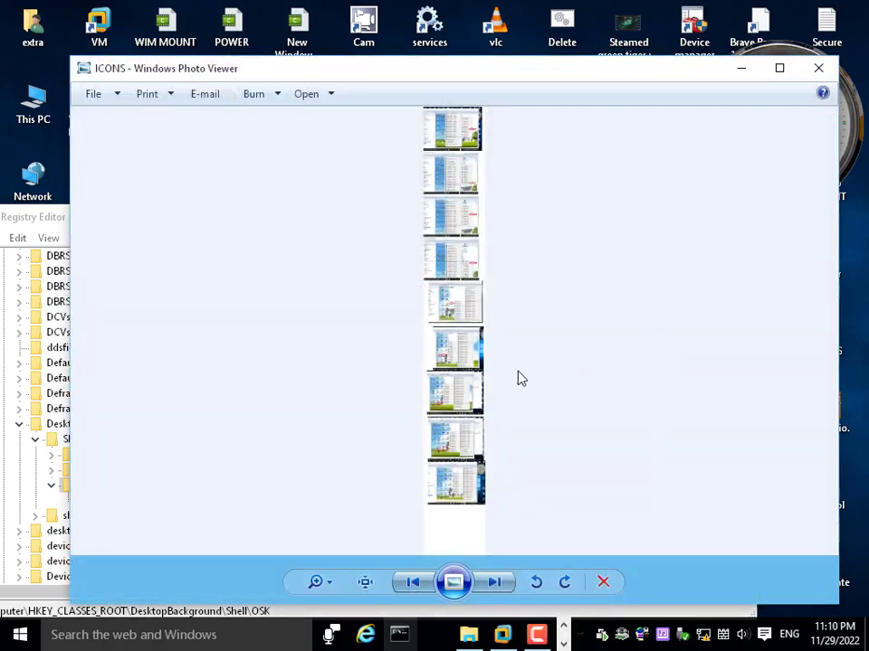
scroll(454, 481, up, 6)
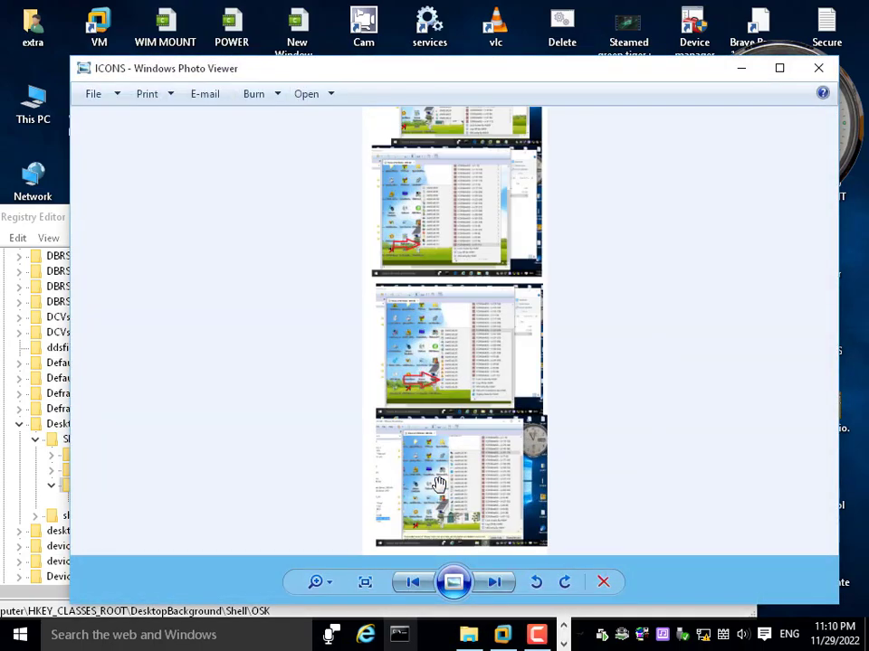
scroll(448, 486, up, 4)
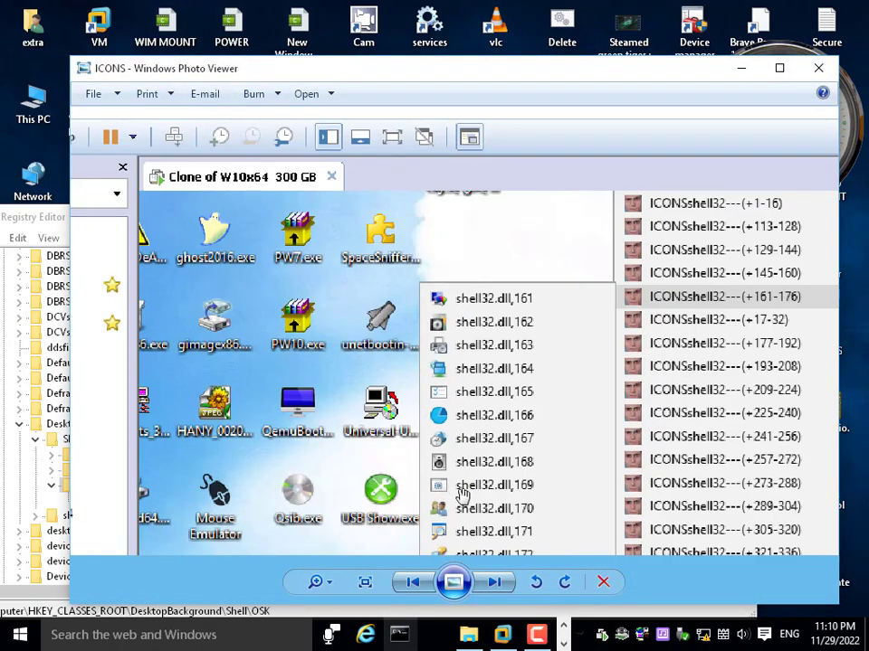
scroll(479, 416, up, 3)
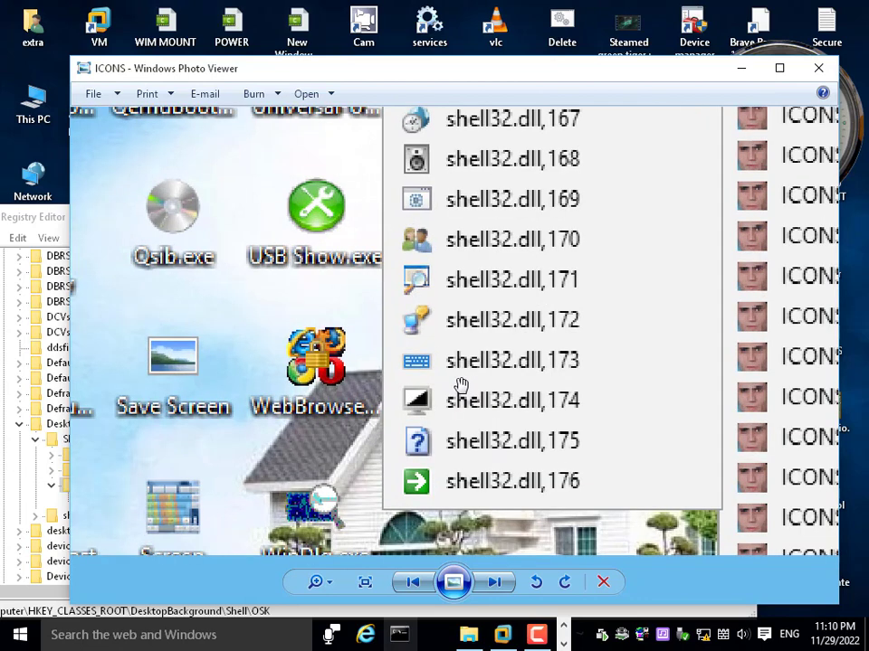
drag(488, 414, 472, 425)
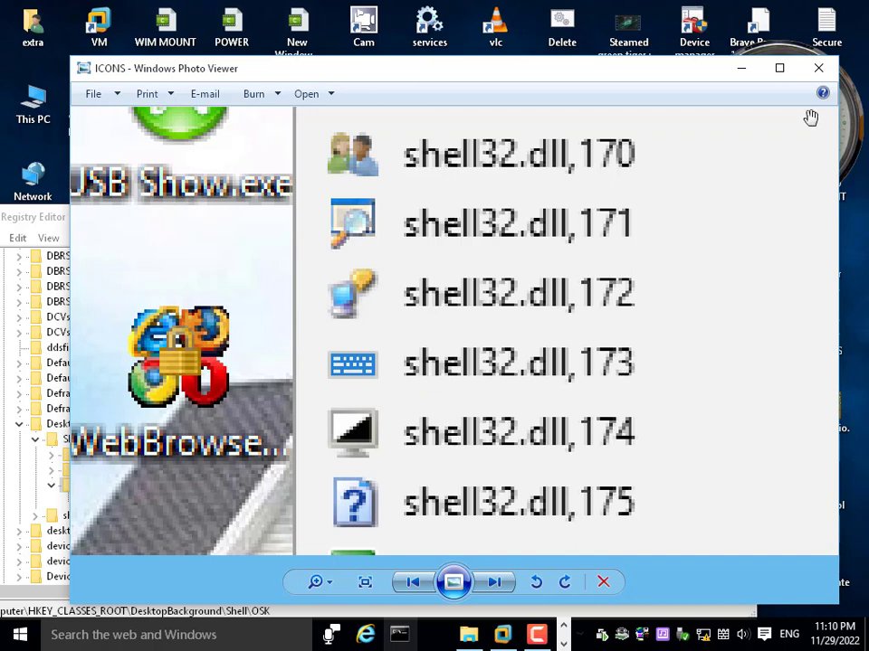
click(741, 72)
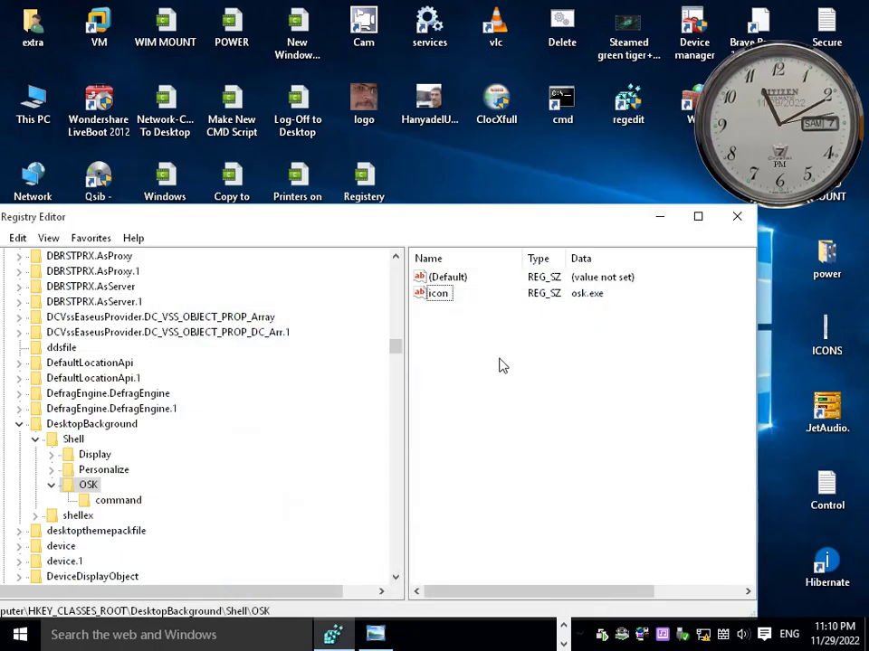
Step: Change the data of the OSK key's icon value to shell32.dll,173
double_click(438, 296)
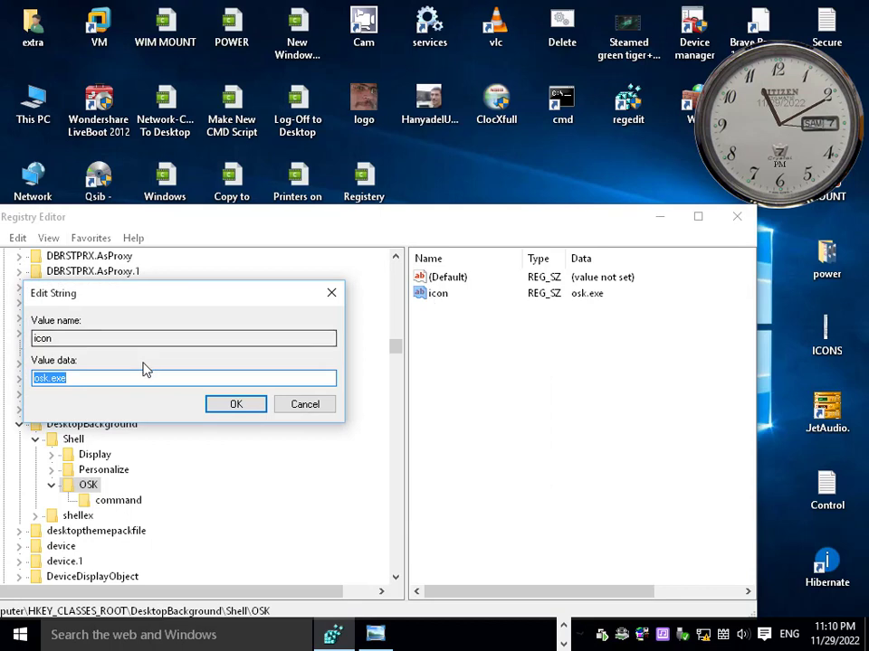
key(BackSpace)
text(sh)
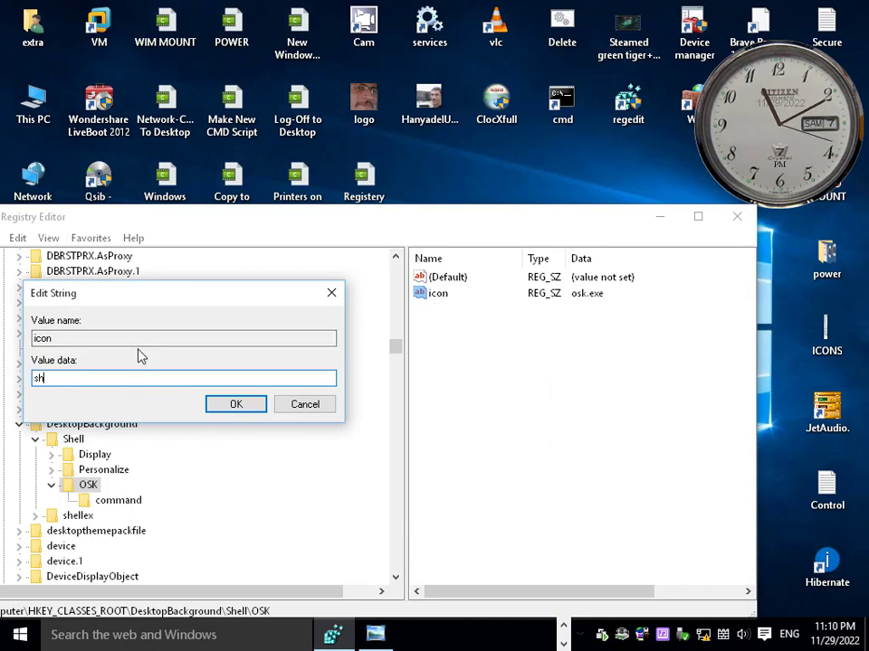
text(ell32.dll)
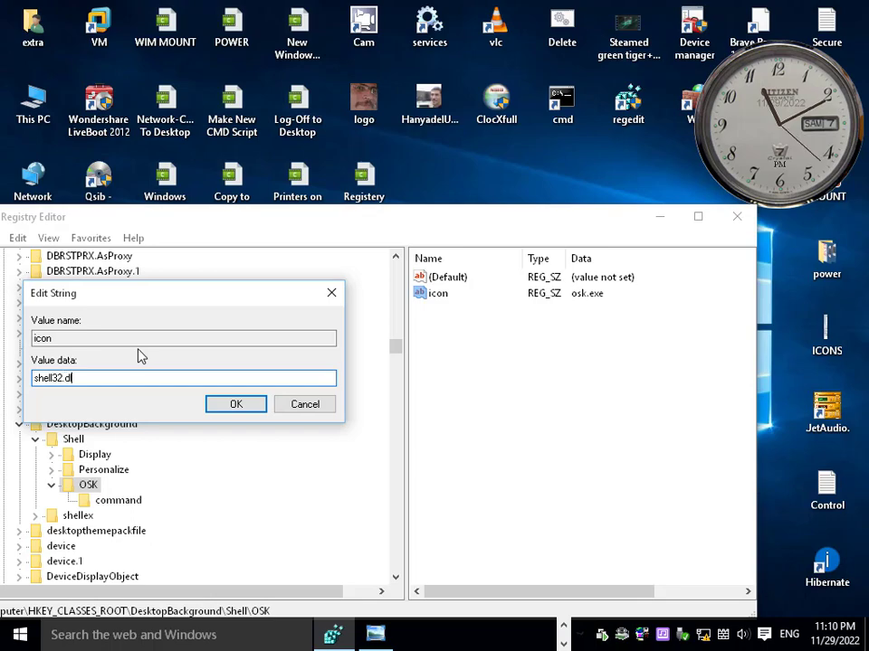
click(374, 636)
click(373, 636)
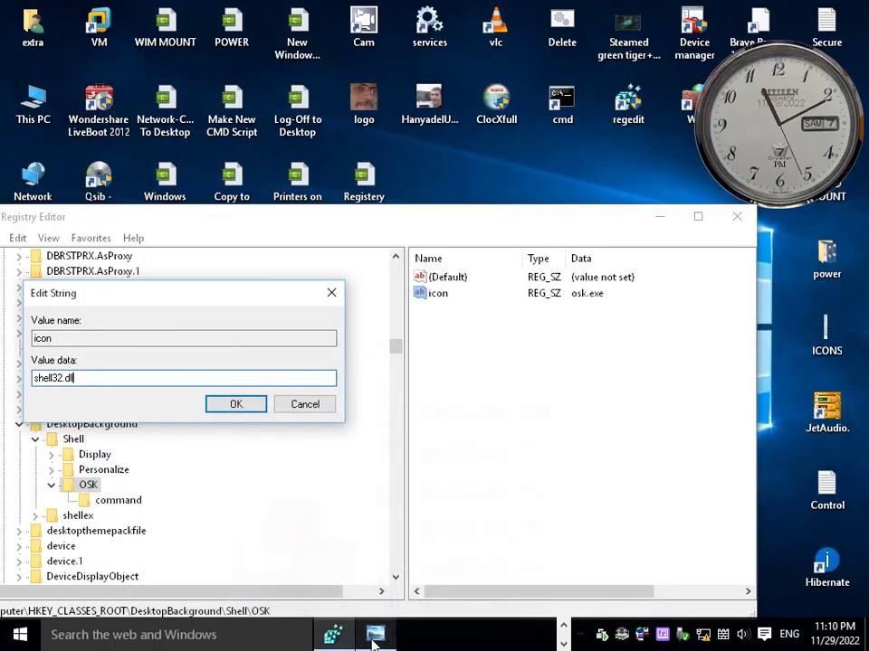
text(,173)
click(237, 404)
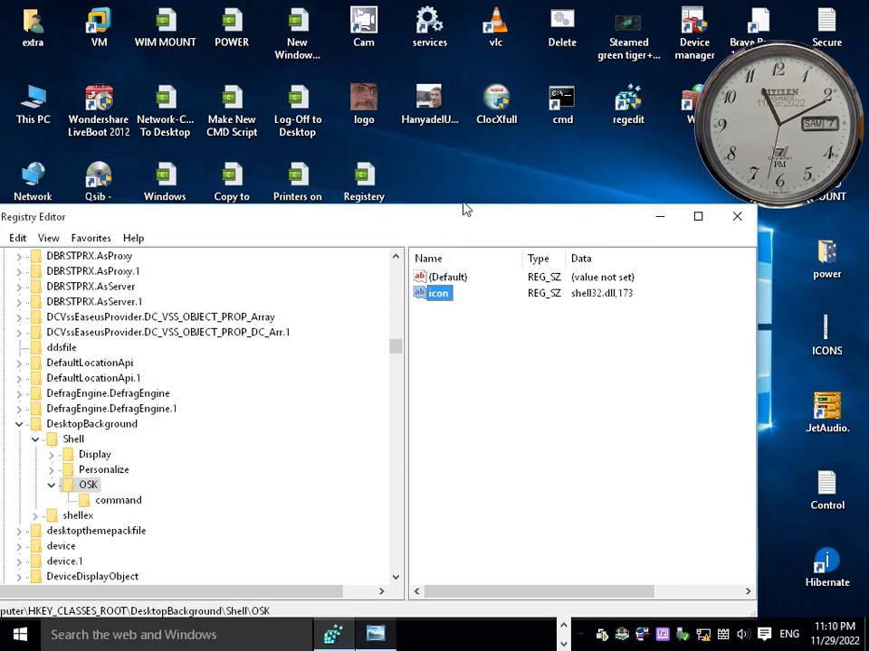
Step: Check the OSK entry's icon in the desktop context menu with the shell32.dll,173 value applied
right_click(468, 184)
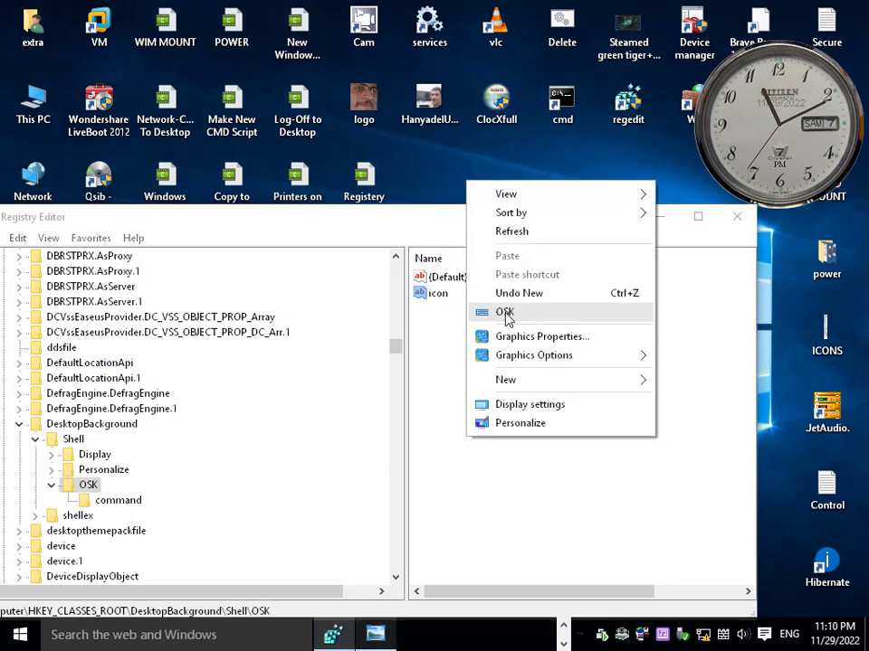
click(440, 296)
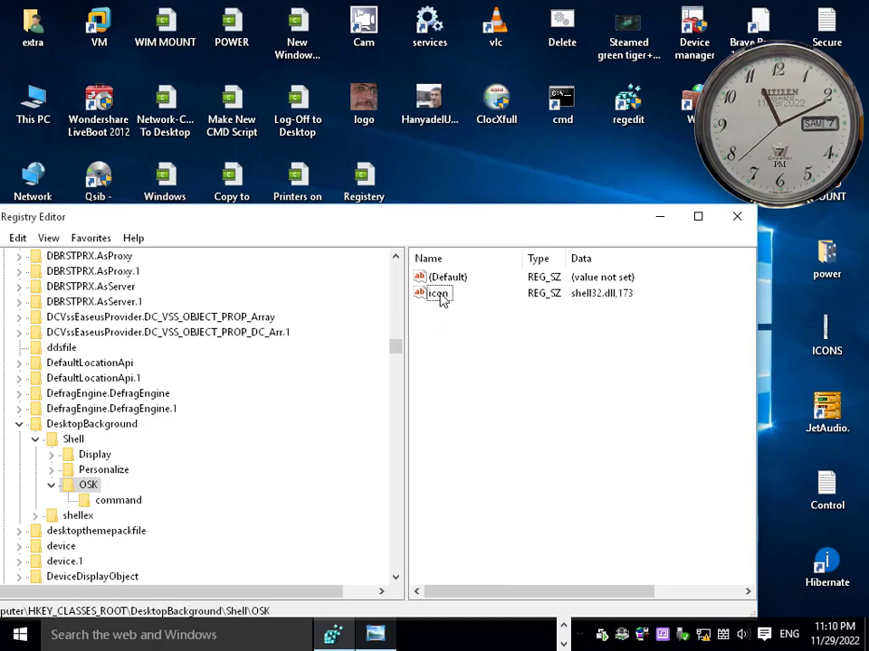
right_click(455, 163)
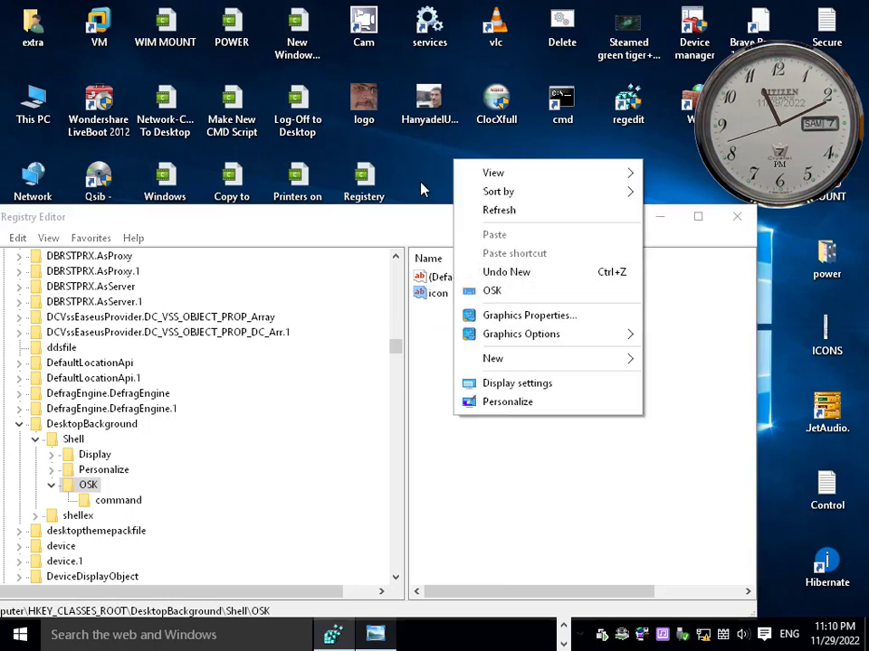
Step: Reopen the ICONS image, compare the keyboard icon at shell32.dll,173 with the menu entry, and close the image
click(826, 332)
double_click(826, 332)
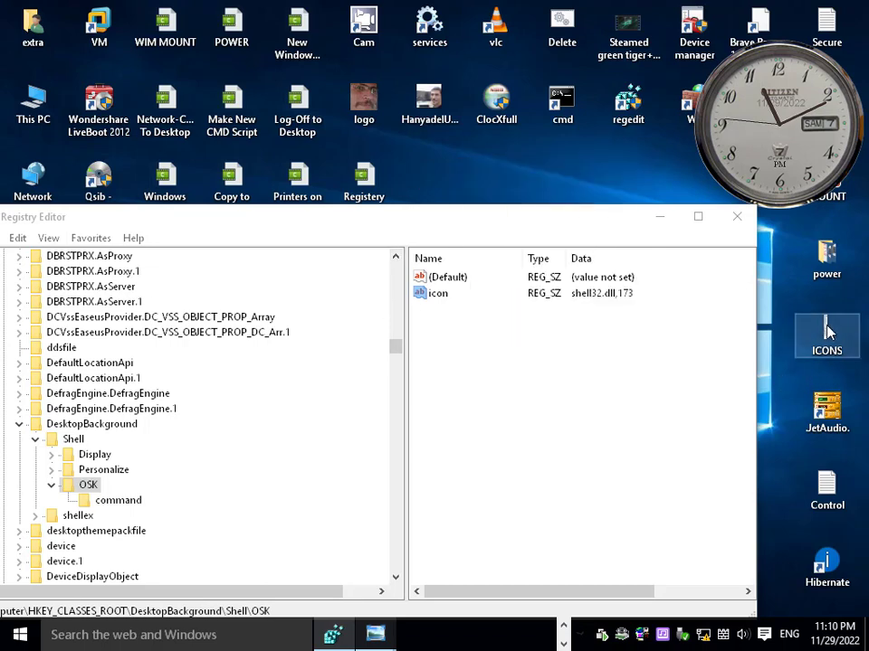
scroll(500, 435, up, 5)
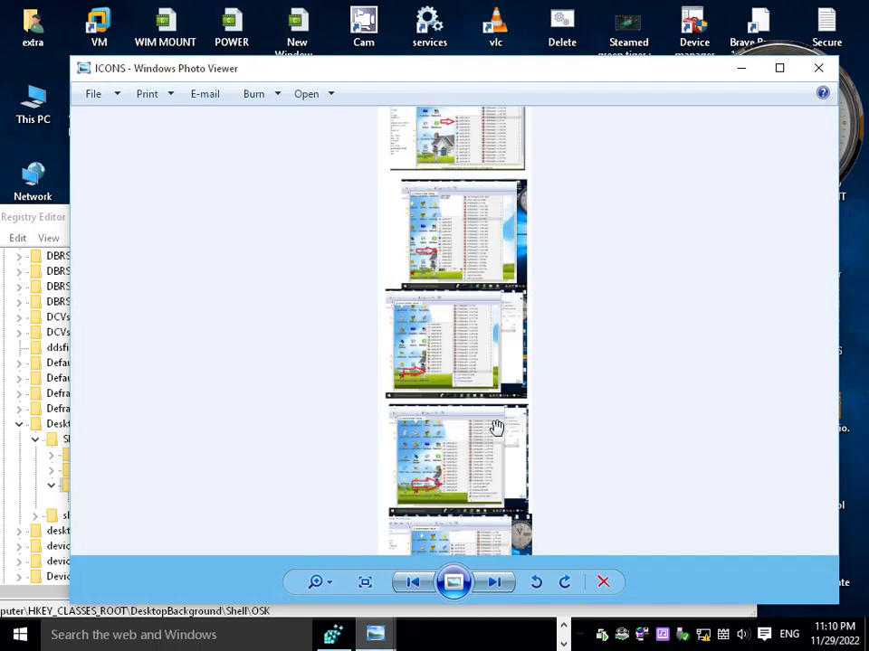
scroll(500, 470, up, 4)
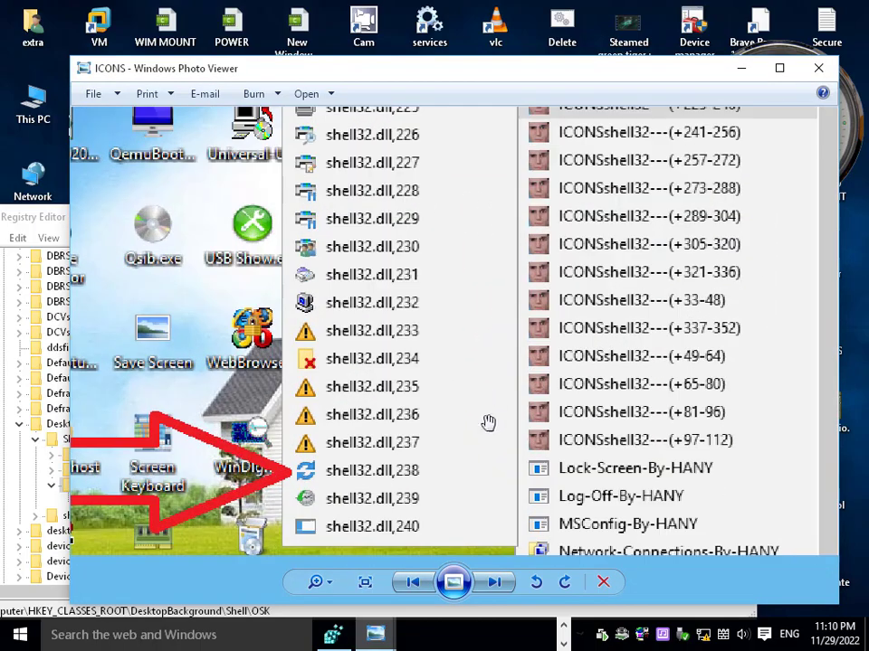
drag(489, 424, 488, 199)
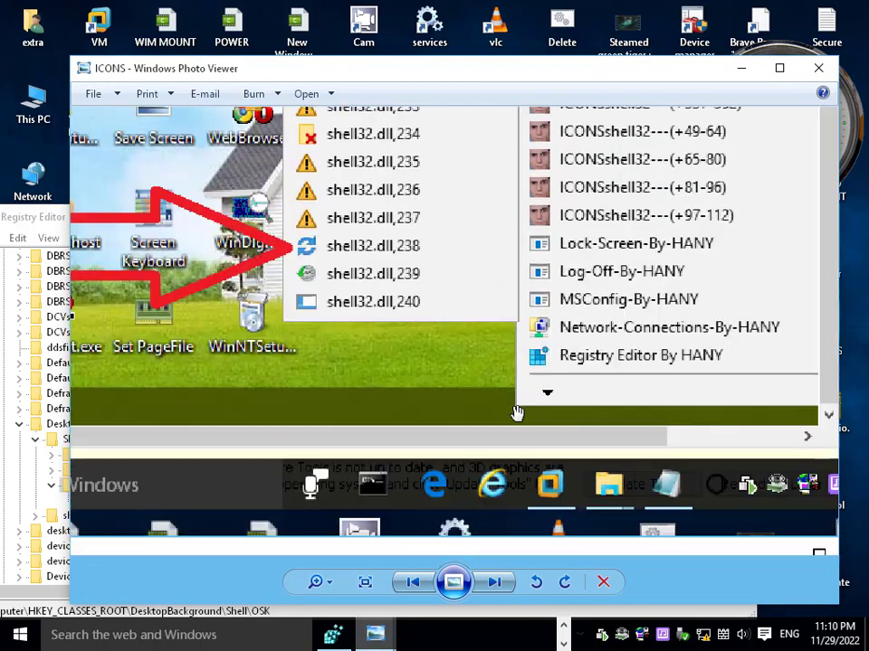
drag(514, 414, 506, 167)
drag(477, 500, 467, 207)
drag(467, 468, 475, 311)
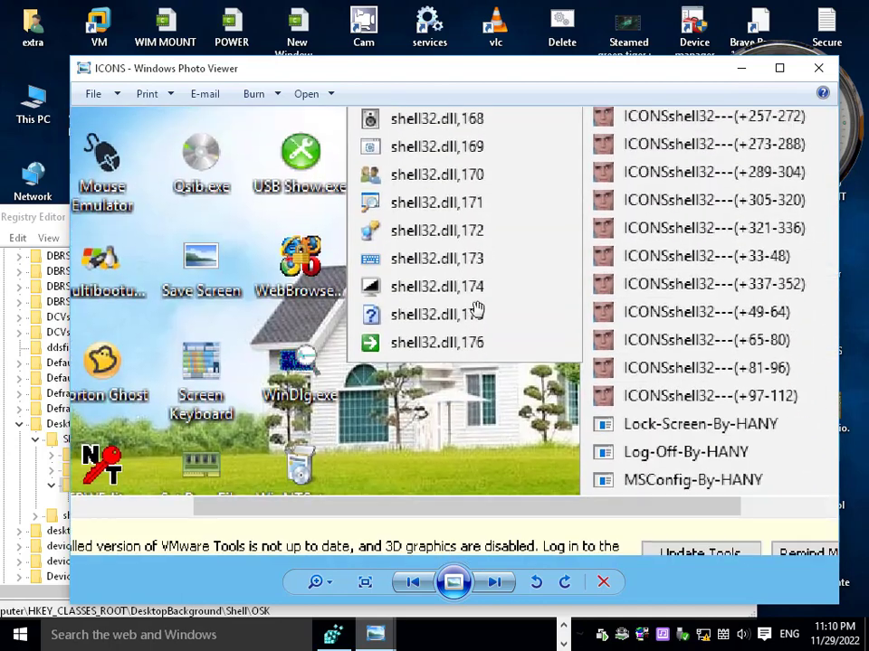
scroll(435, 302, up, 1)
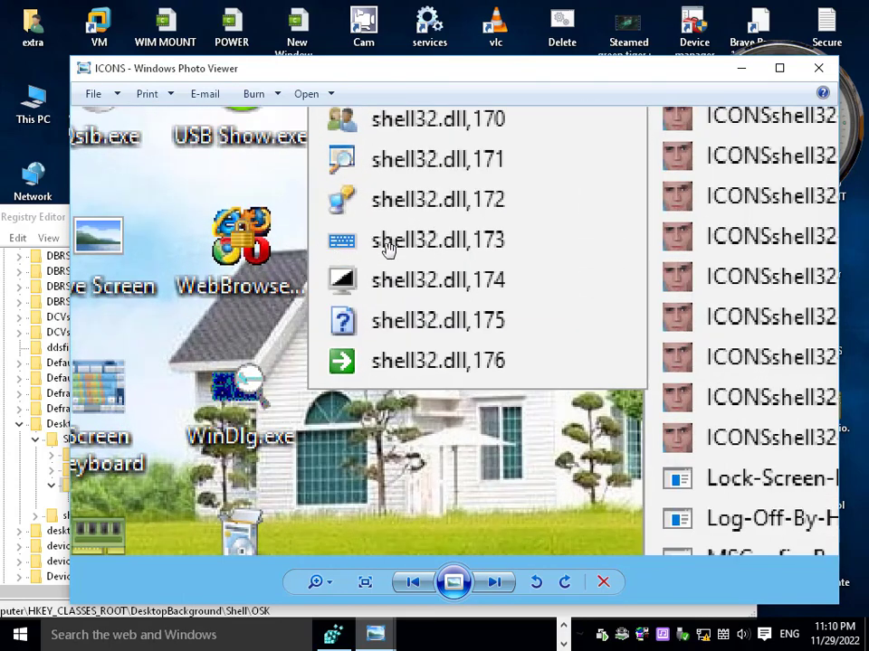
click(820, 71)
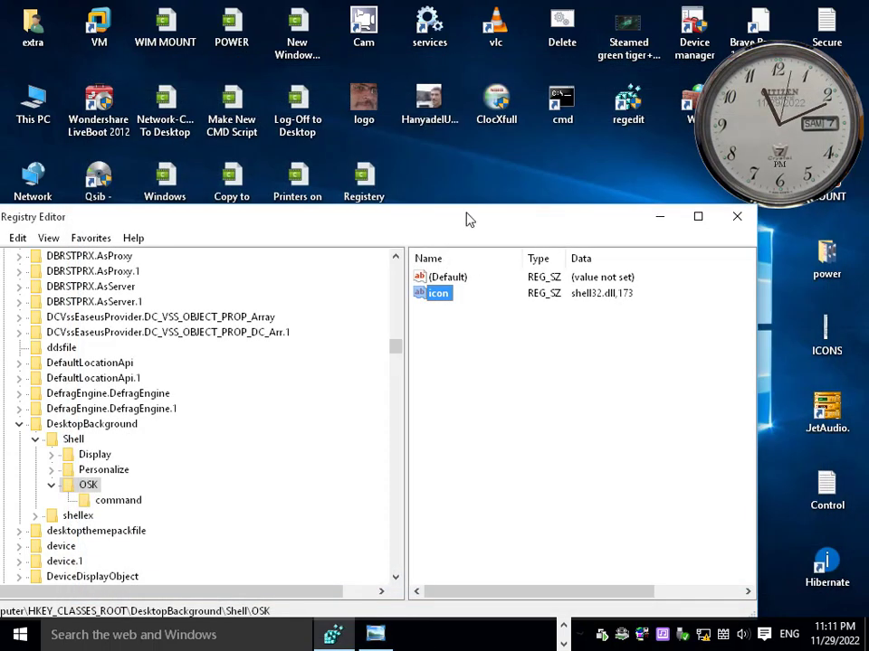
Step: View the OSK entry in the desktop context menu once more and select the icon value in the registry
right_click(404, 173)
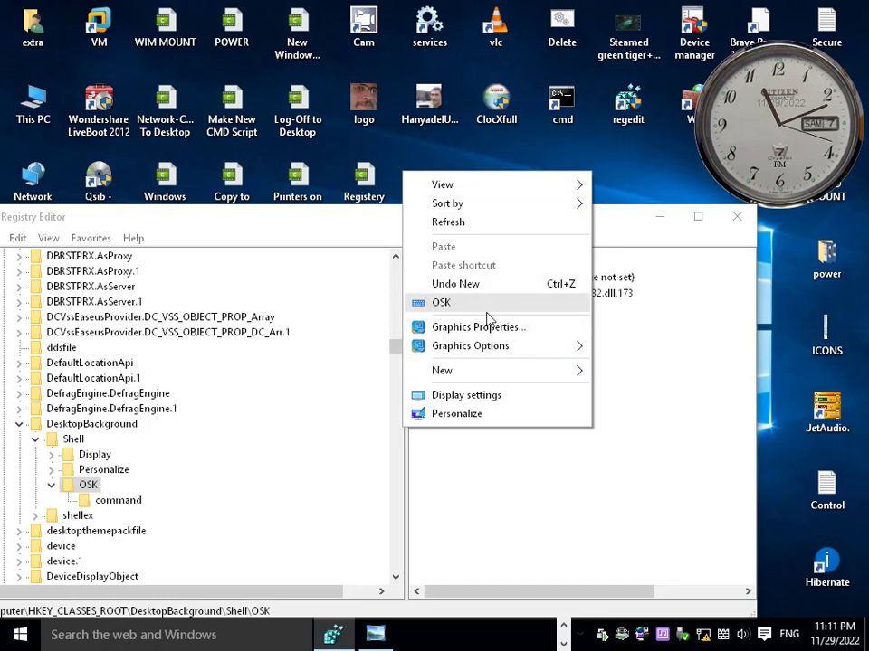
click(577, 444)
click(440, 294)
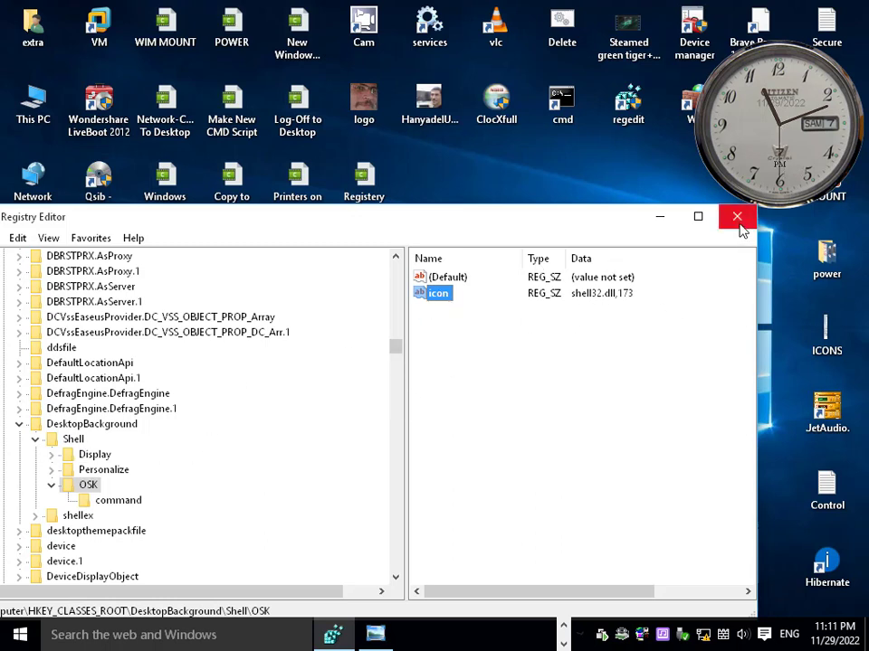
Step: Move the Registry Editor window aside, collapse the OSK key, and place the osk shortcut beside the Registery Editor icon on the desktop
drag(290, 229, 795, 241)
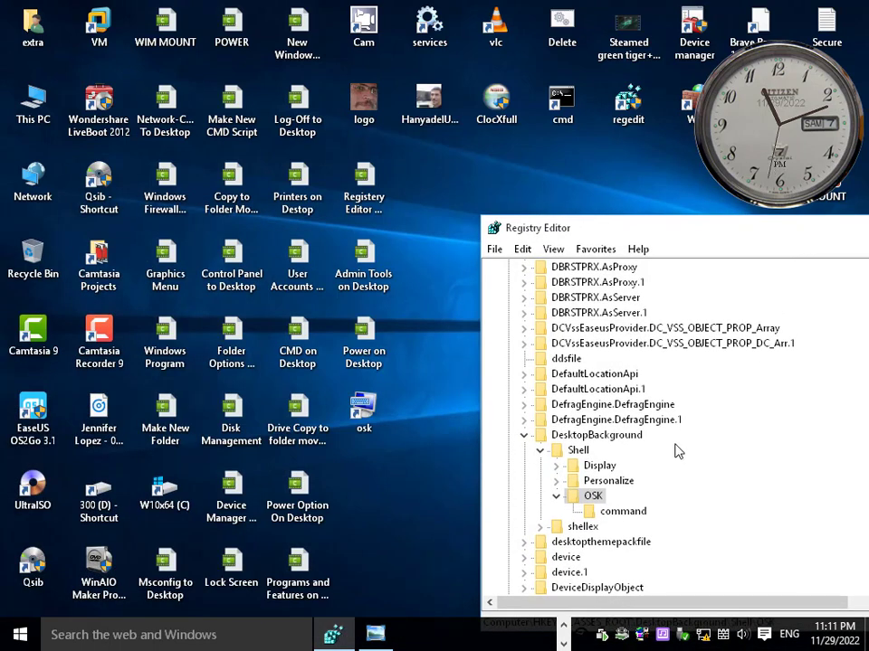
click(556, 498)
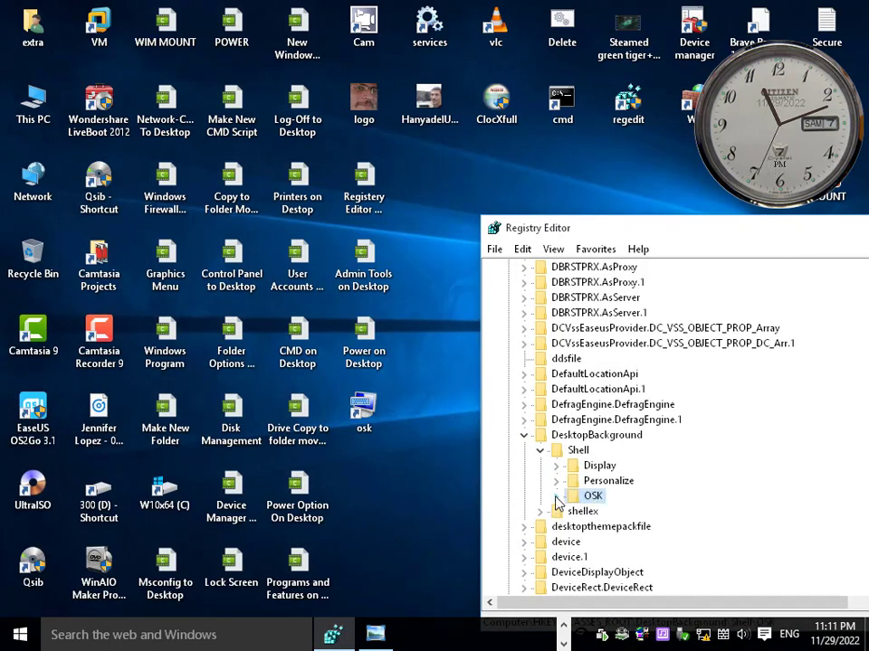
drag(363, 415, 421, 190)
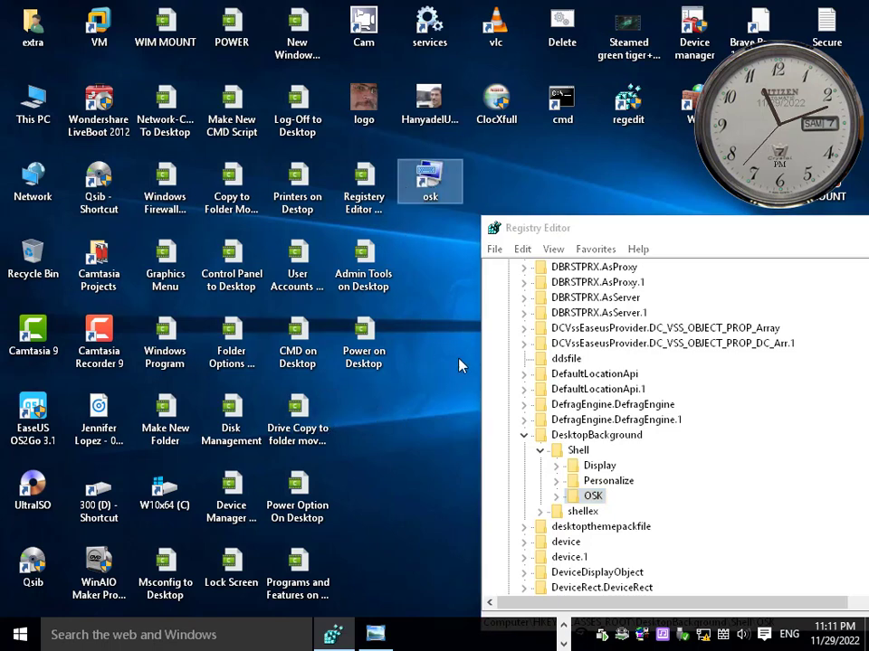
Step: Export the OSK registry key to the desktop as a registration file named On screen keyboard
click(593, 497)
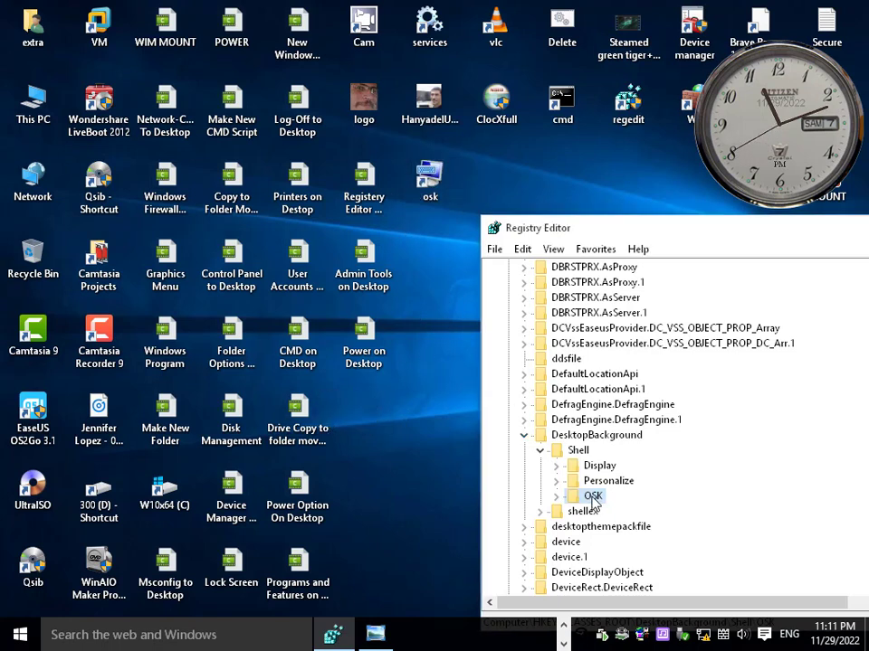
right_click(592, 498)
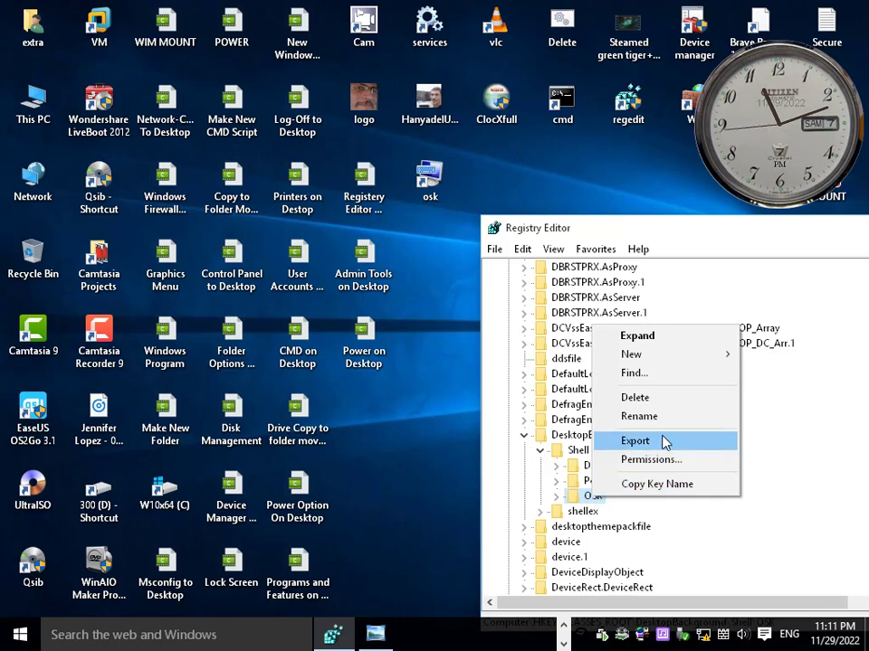
click(663, 441)
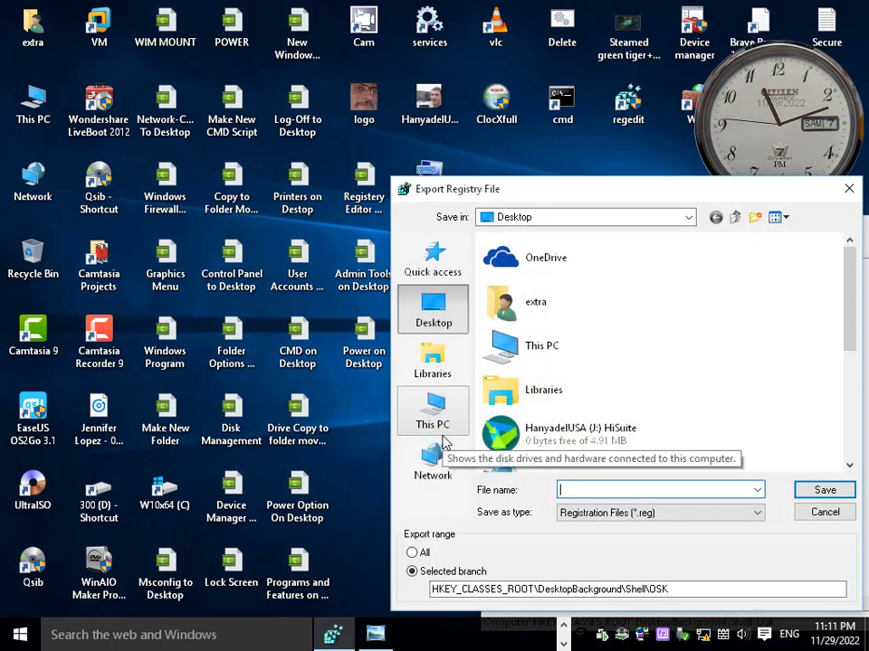
text(On screen)
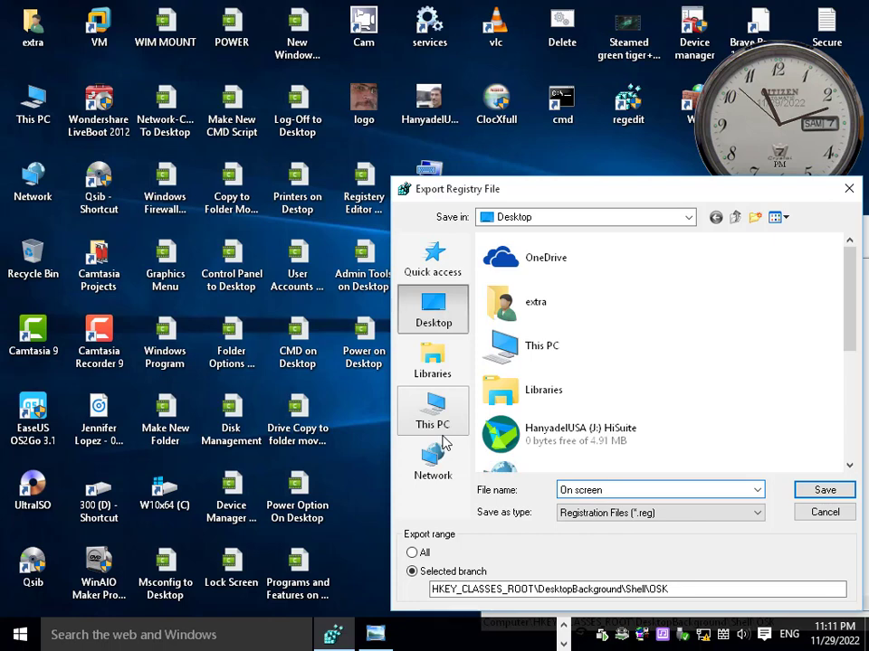
text( keyboard)
click(824, 492)
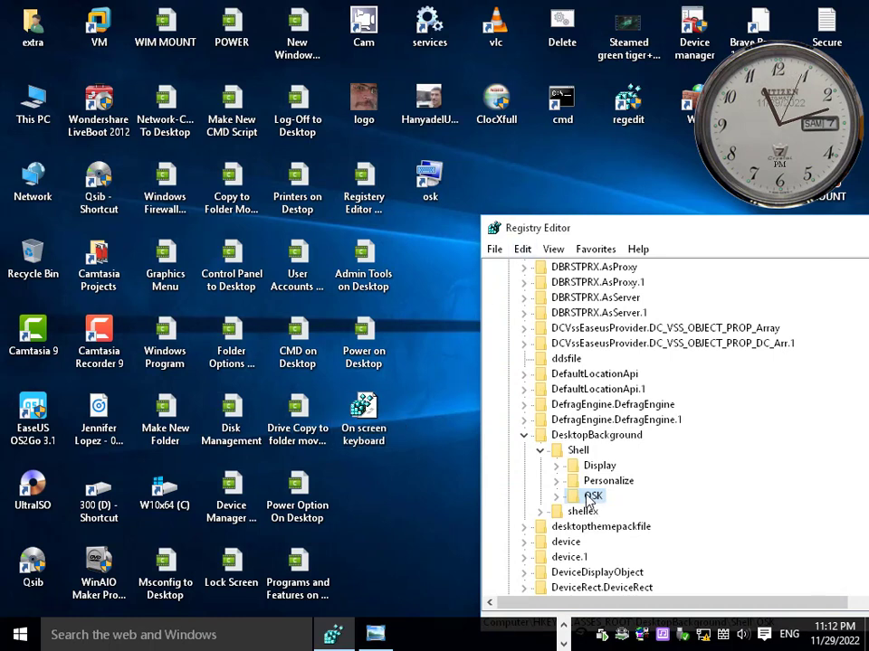
Step: Collapse the Shell and DesktopBackground keys and close the Registry Editor
click(540, 450)
click(525, 435)
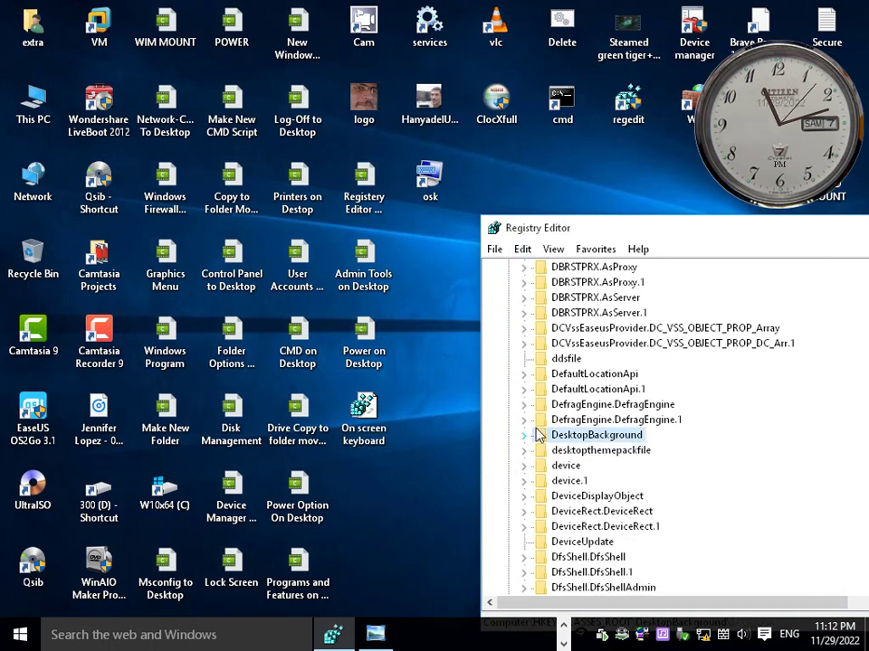
double_click(493, 228)
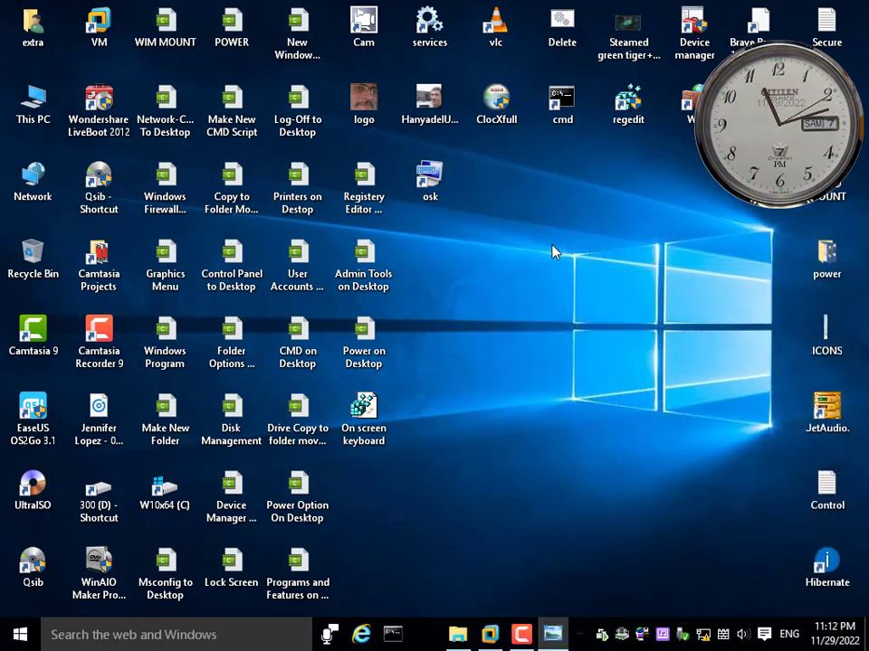
Step: Test the OSK entry of the desktop context menu by launching and closing the On-Screen Keyboard, and view the entry again
right_click(480, 246)
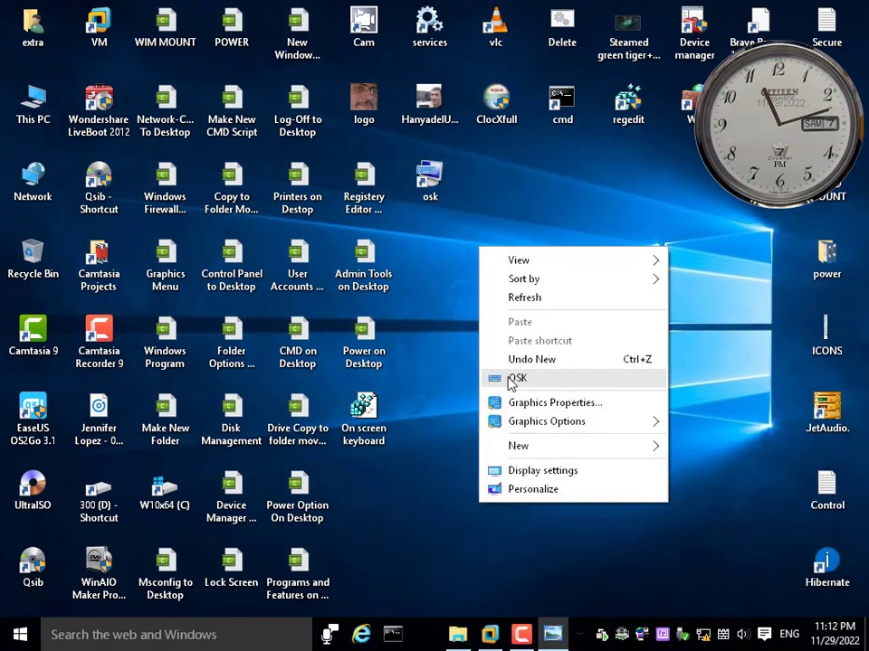
click(513, 380)
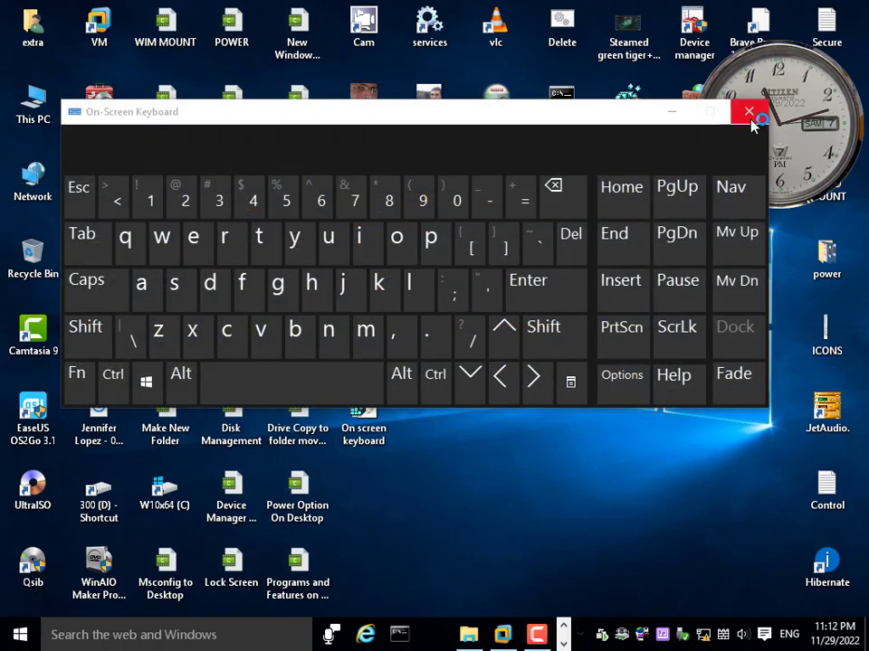
click(752, 113)
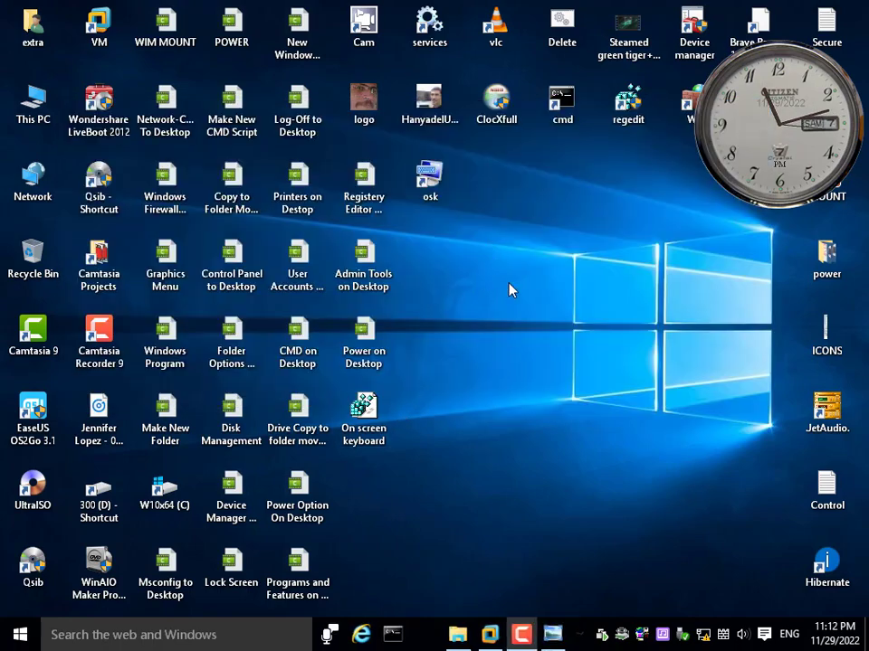
right_click(510, 286)
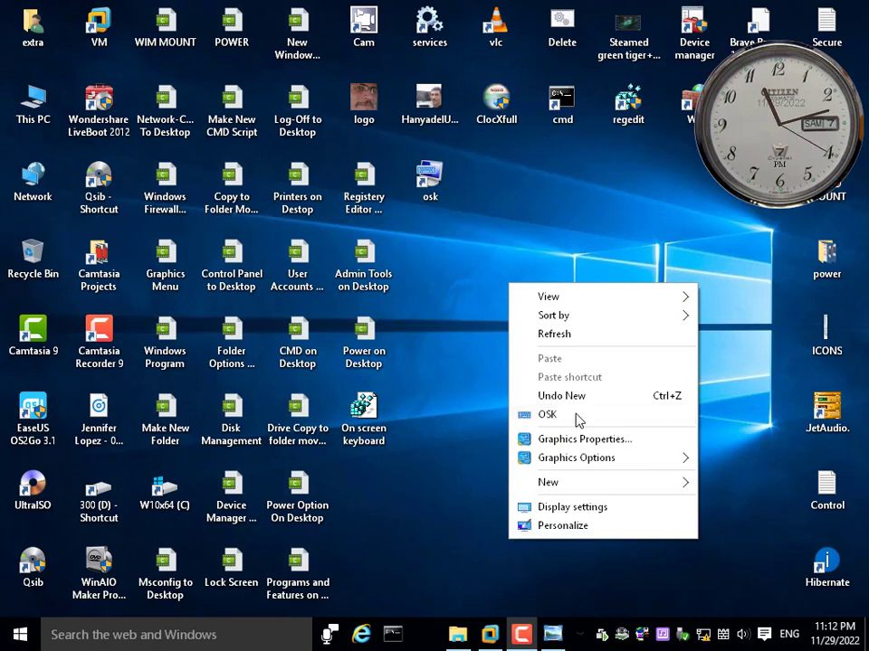
click(491, 358)
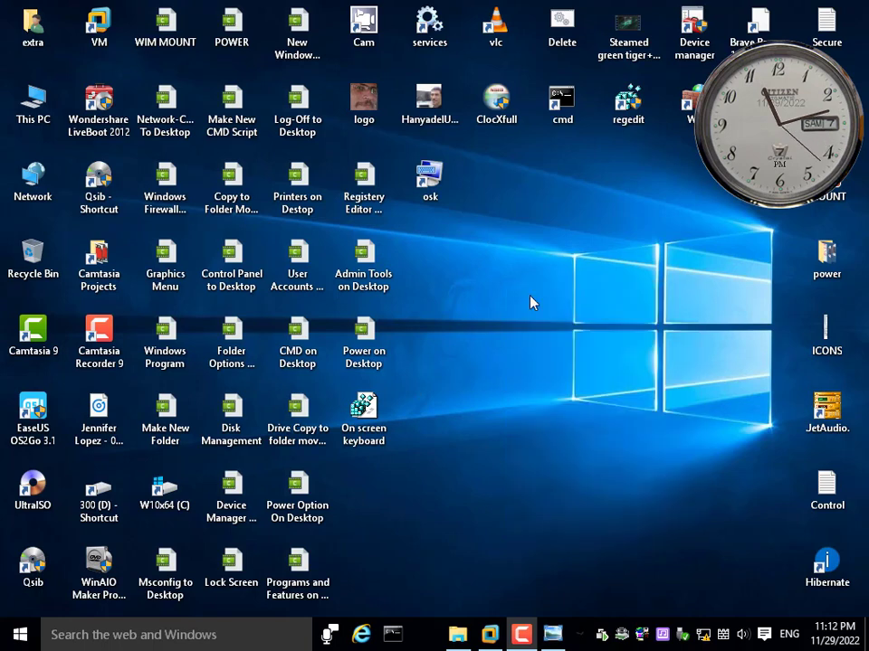
Step: Create a new Windows Command Script on the desktop
right_click(609, 384)
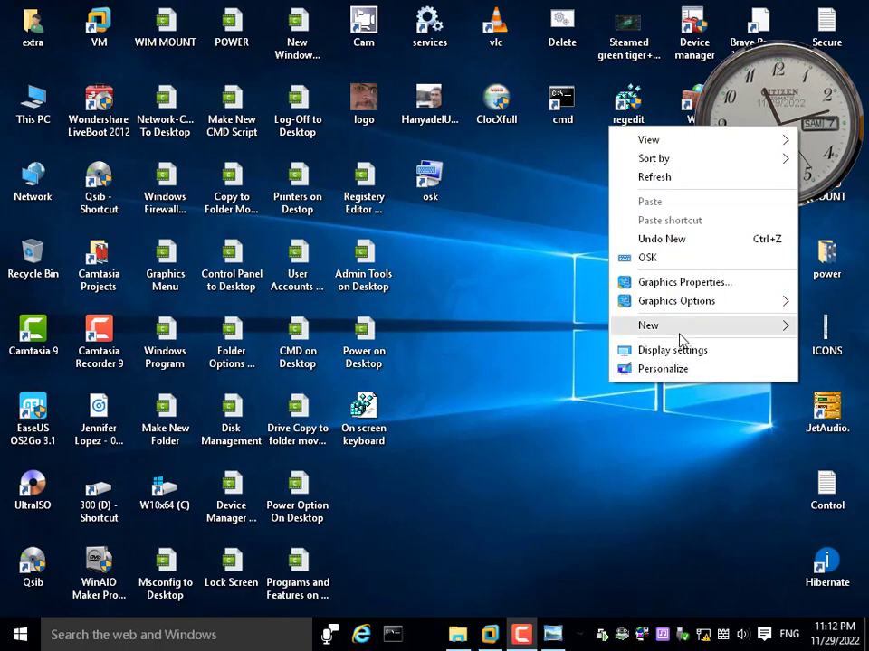
mouse_move(685, 334)
click(487, 385)
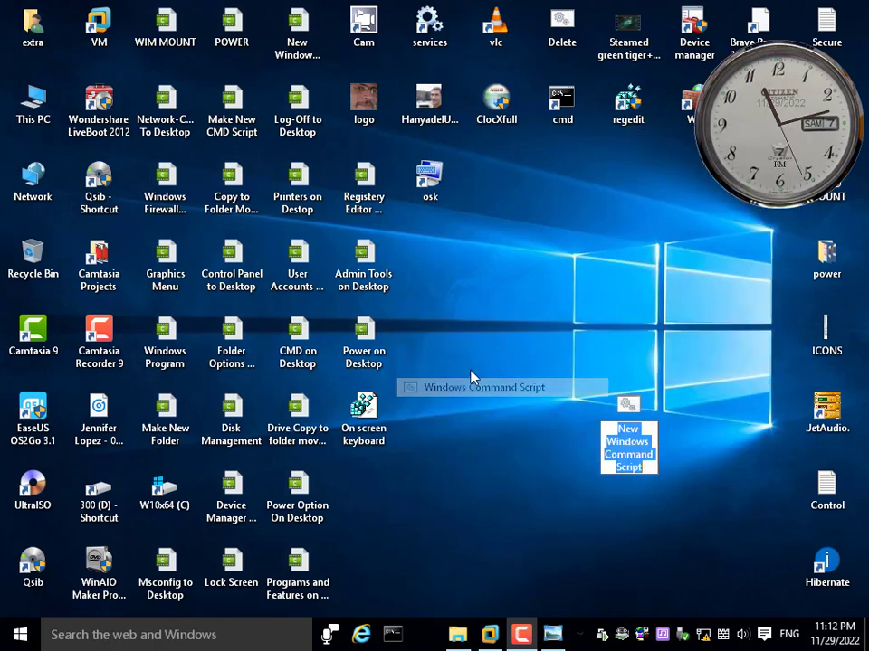
Step: Capitalize the exported registry file's name as On Screen Keyboard
click(364, 440)
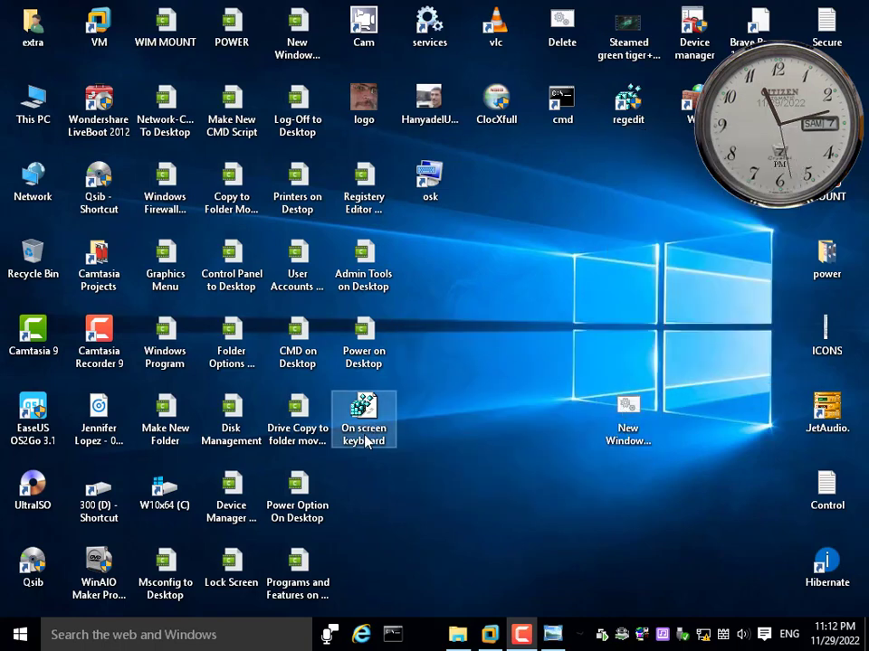
click(364, 441)
right_click(364, 438)
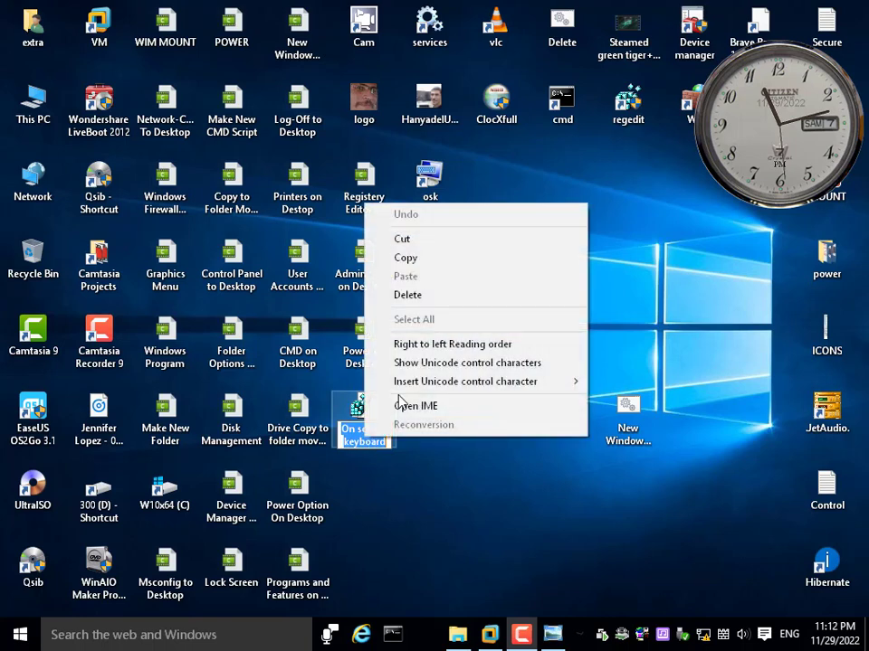
click(405, 261)
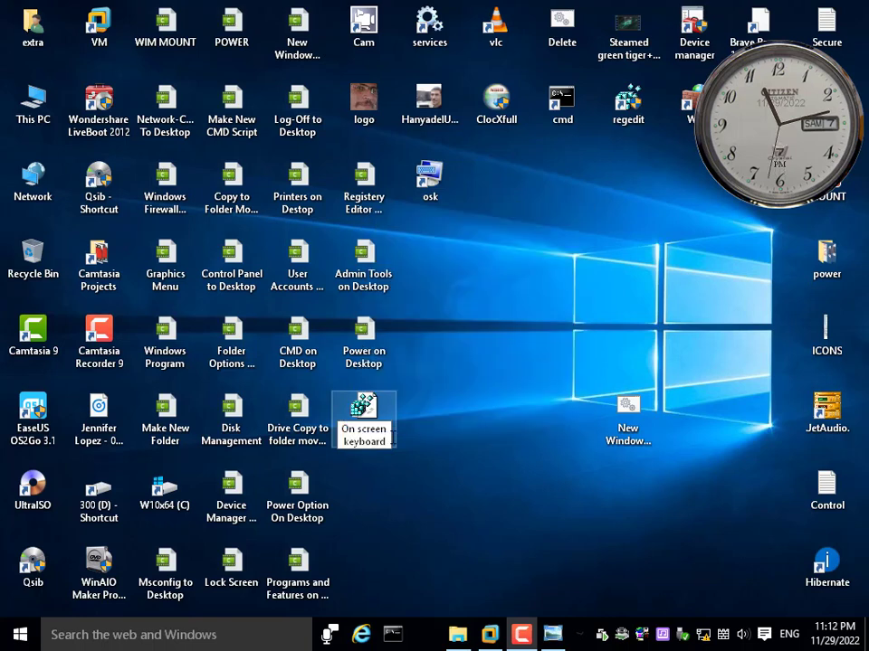
click(361, 432)
key(BackSpace)
text(S)
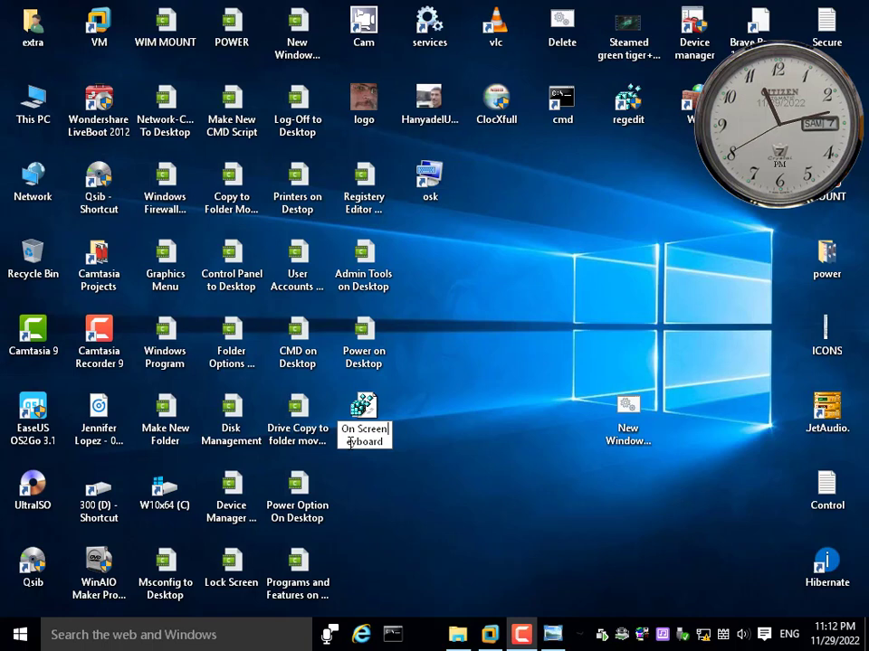
text(K)
click(435, 434)
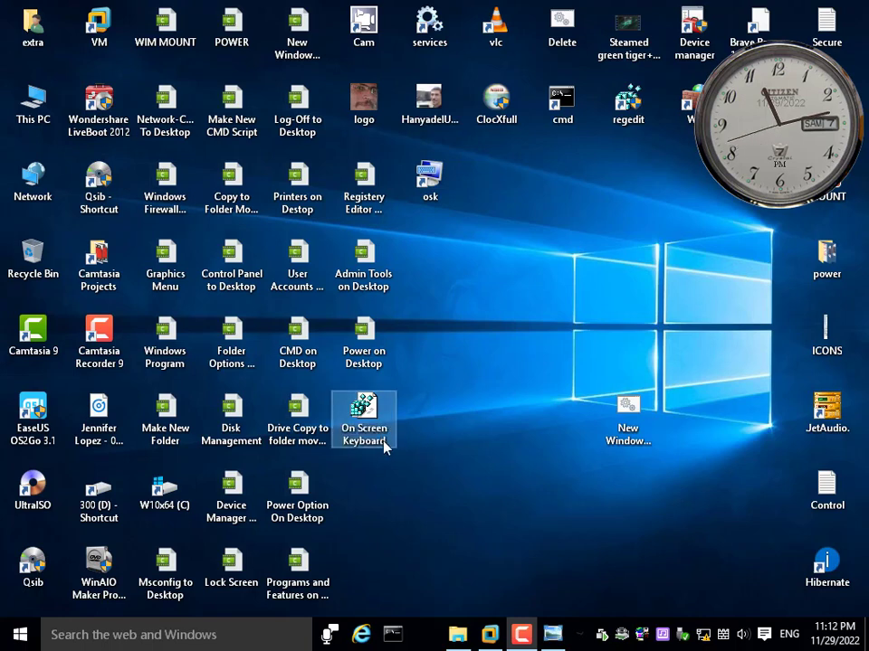
Step: Extend the registry file's name to On Screen Keyboard on Desktop
click(385, 443)
click(383, 443)
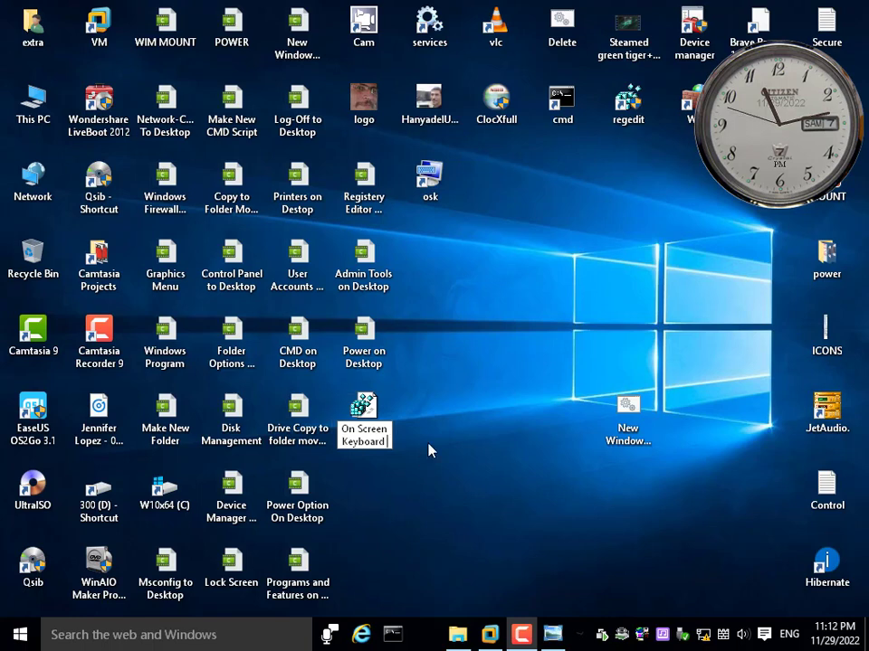
text(on)
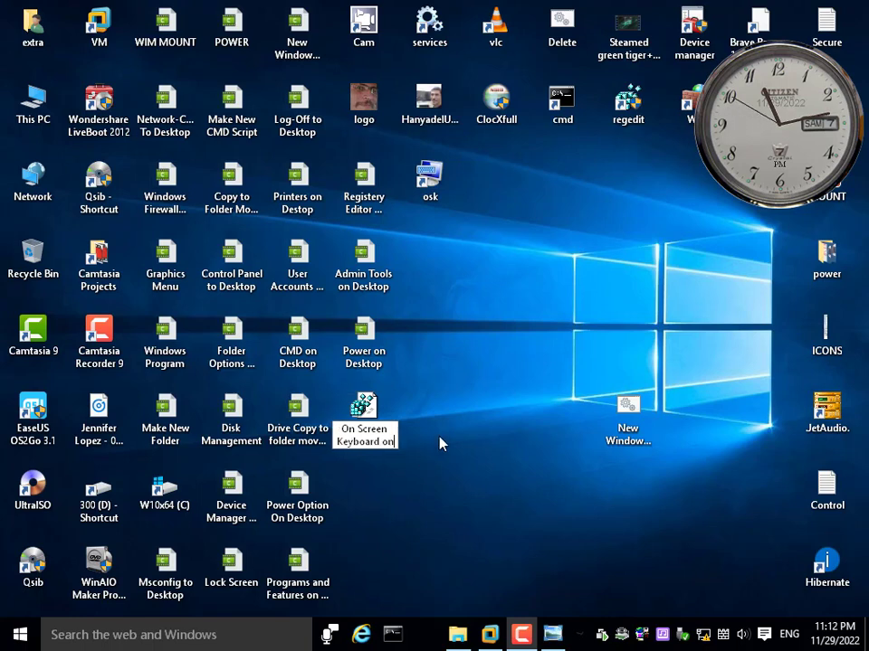
text( Desktop)
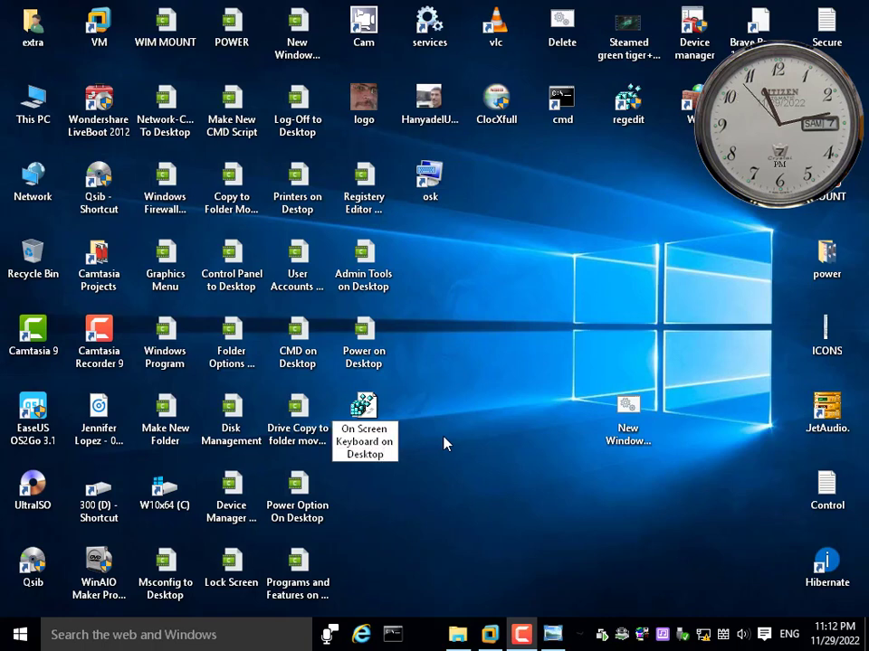
key(Return)
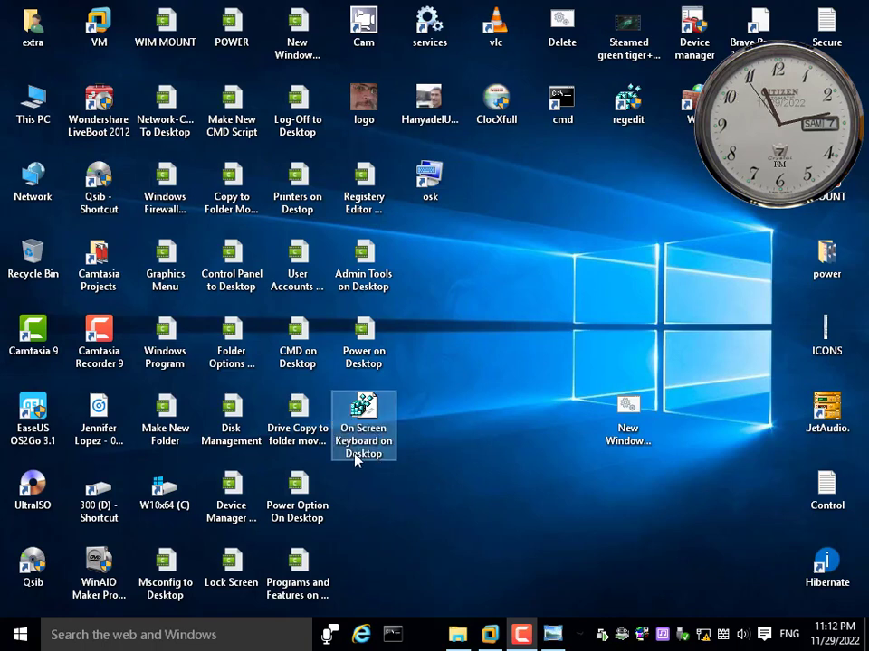
Step: Copy the full name of the exported registry file for reuse on the new command script
click(623, 412)
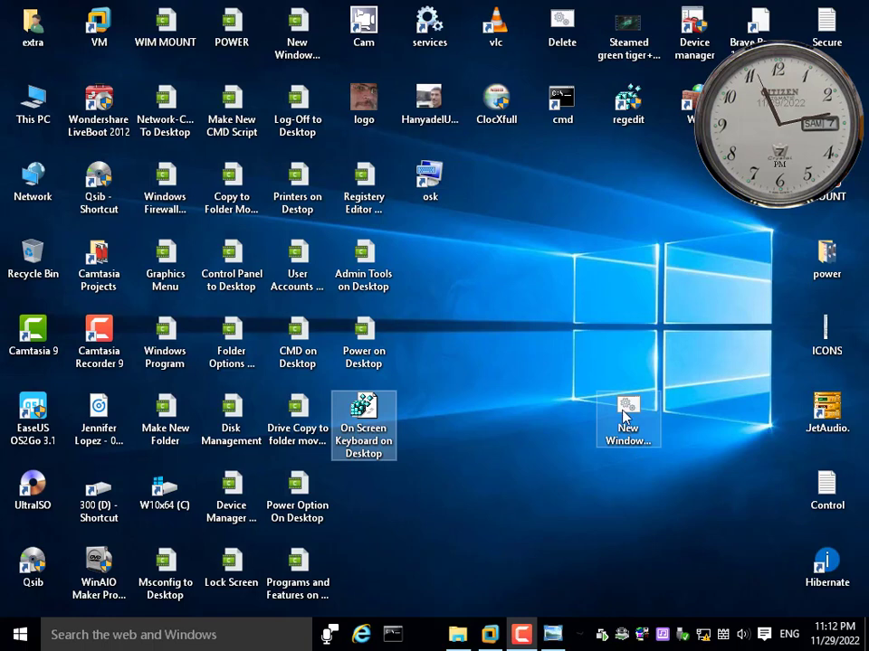
click(375, 451)
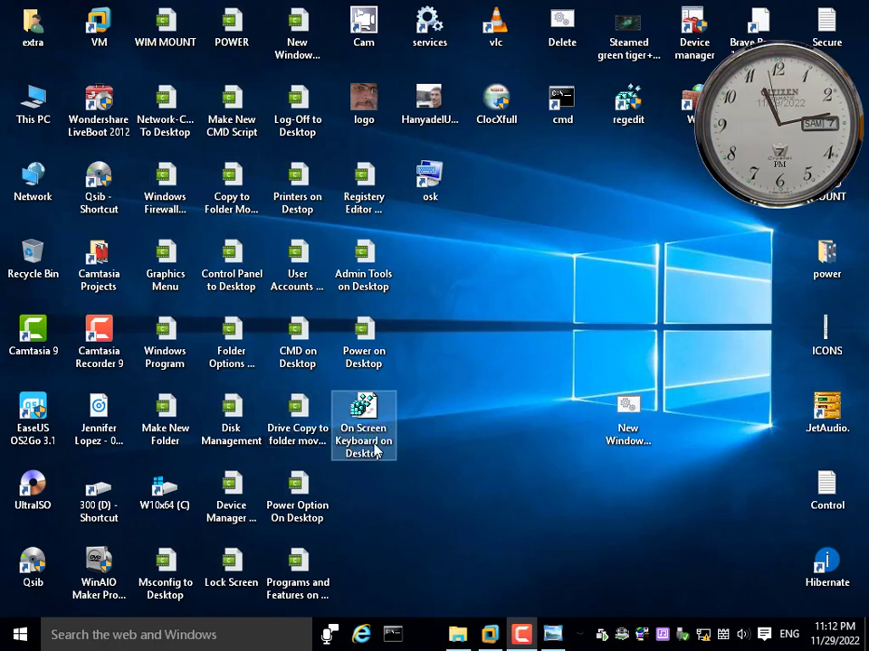
click(375, 451)
right_click(375, 451)
click(409, 262)
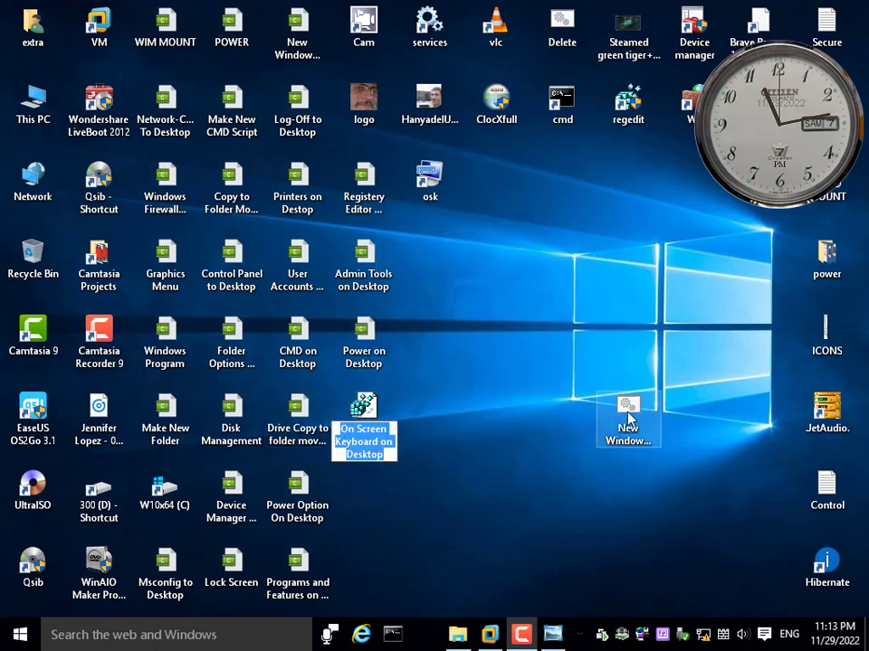
Step: Rename the new command script to On Screen Keyboard on Desktop Delete, pasting the copied name and adding Delete
click(628, 412)
click(629, 434)
right_click(630, 447)
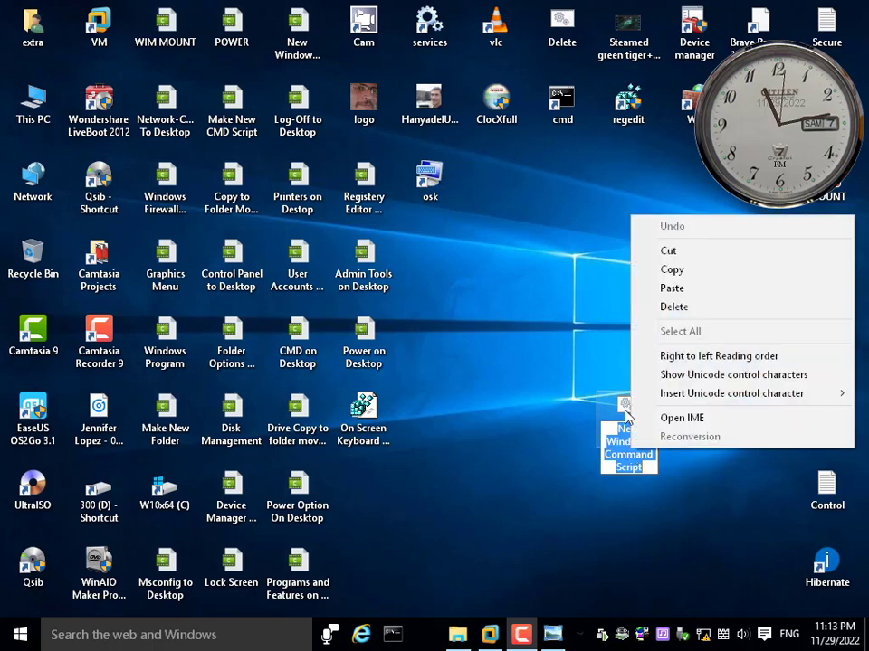
click(682, 290)
text(Desktop D)
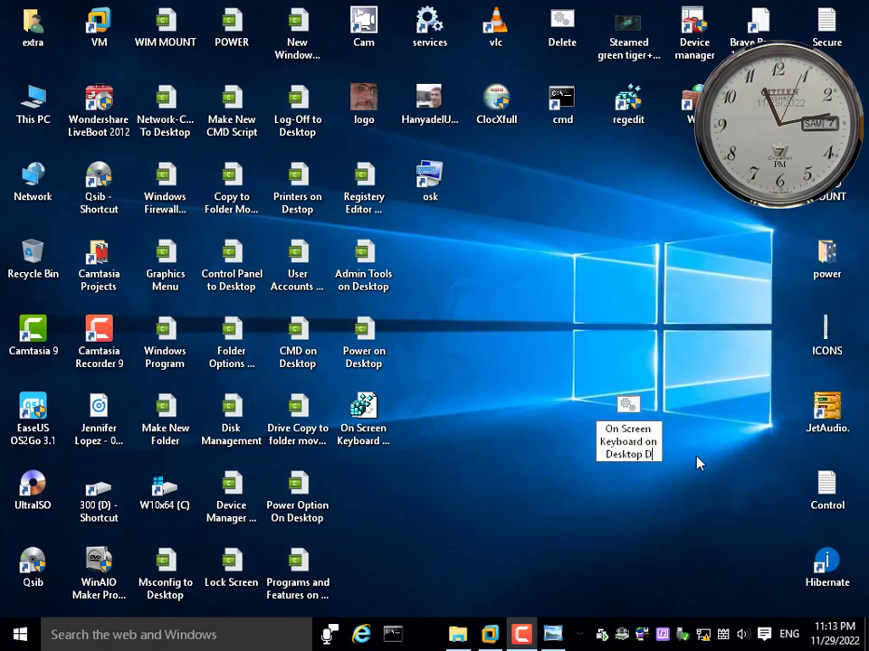
text(elete)
key(Return)
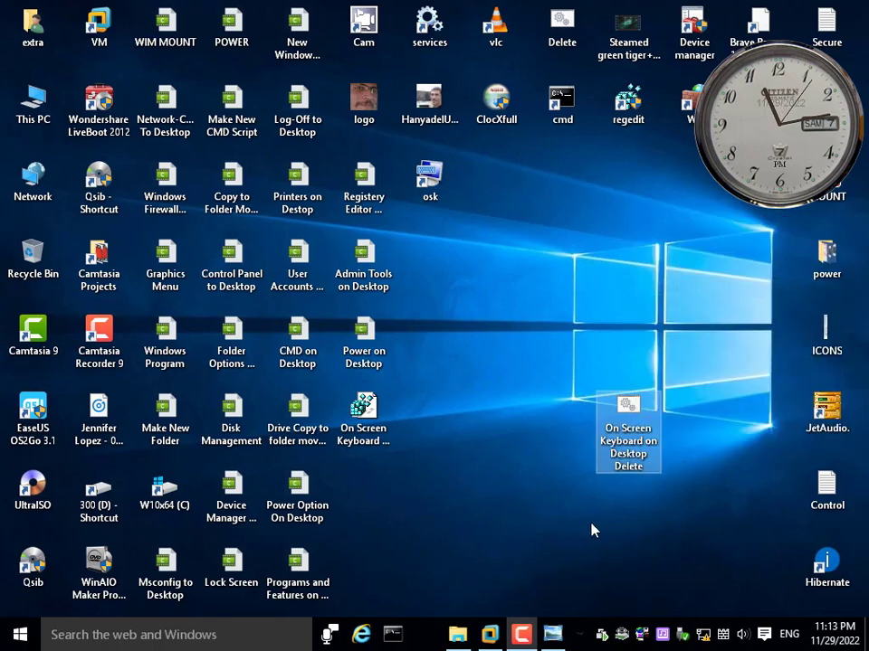
Step: Open the On Screen Keyboard on Desktop Delete script for editing in Notepad and move its window clear of the desktop icons
right_click(624, 412)
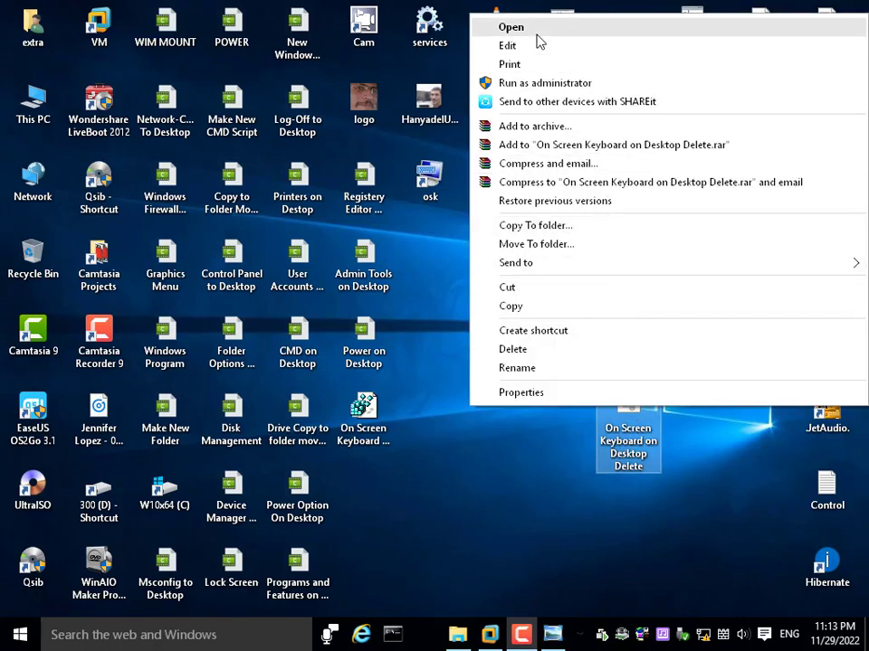
click(525, 51)
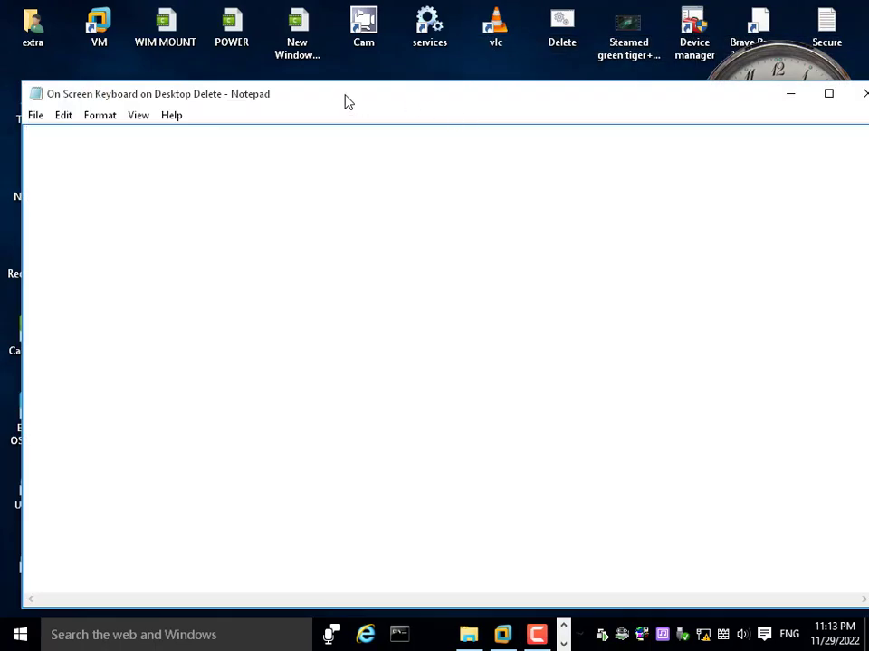
drag(345, 100, 629, 454)
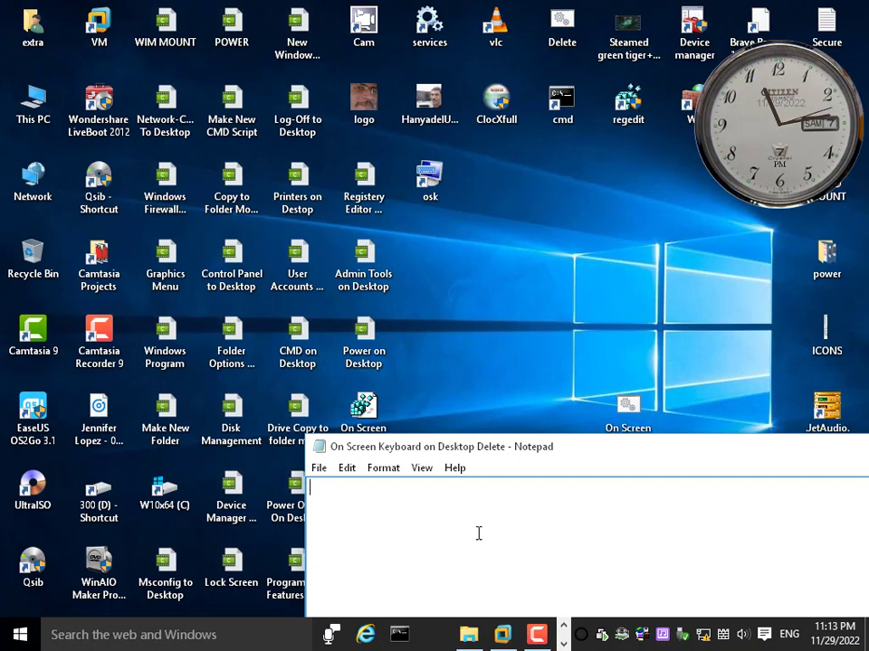
Step: Begin the script with reg delete hkcr and copy the \DesktopBackground\Shell\OSK key path from the On Screen Keyboard on Desktop registry file
text(reg de)
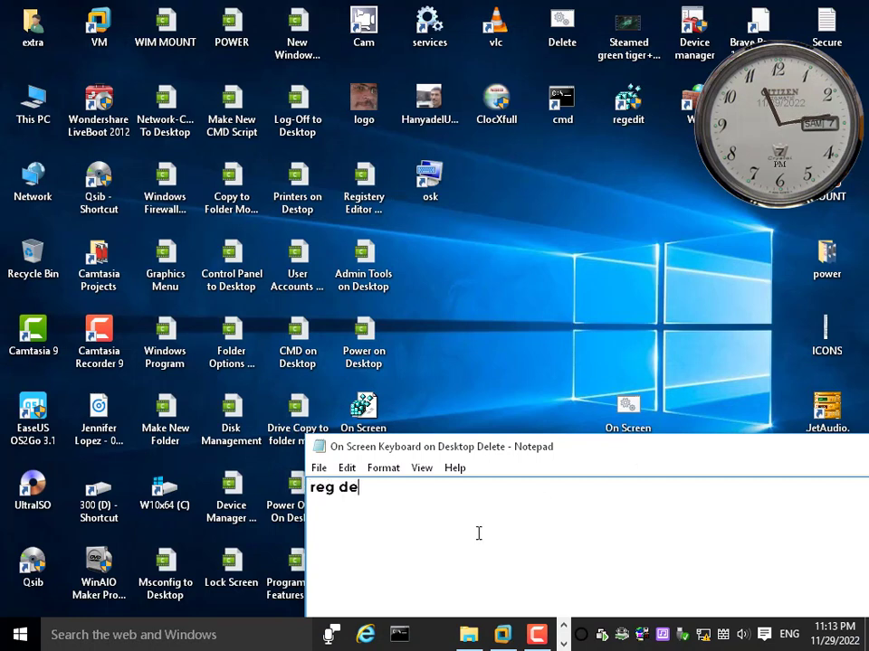
text(lete hkcr)
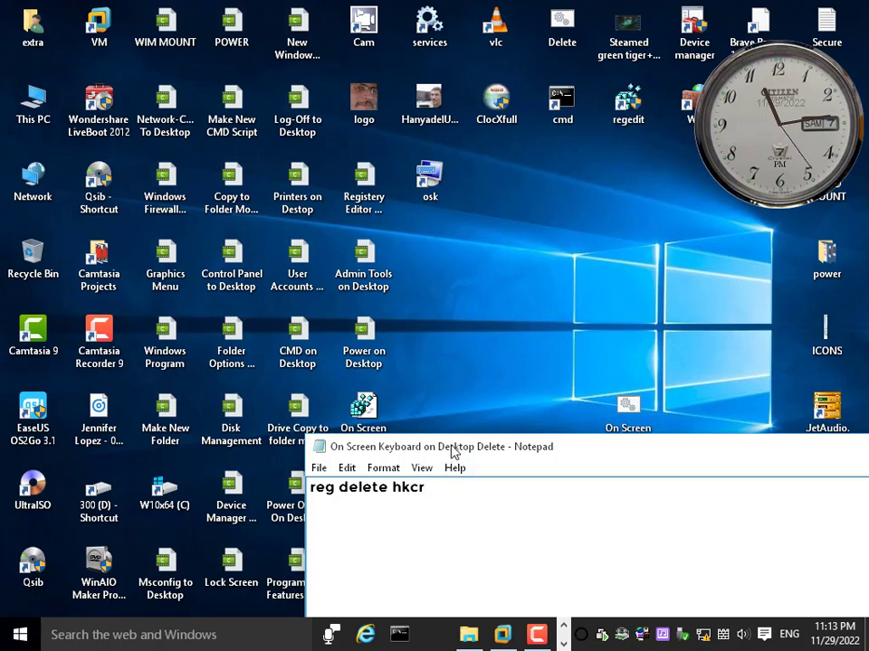
click(359, 415)
right_click(359, 415)
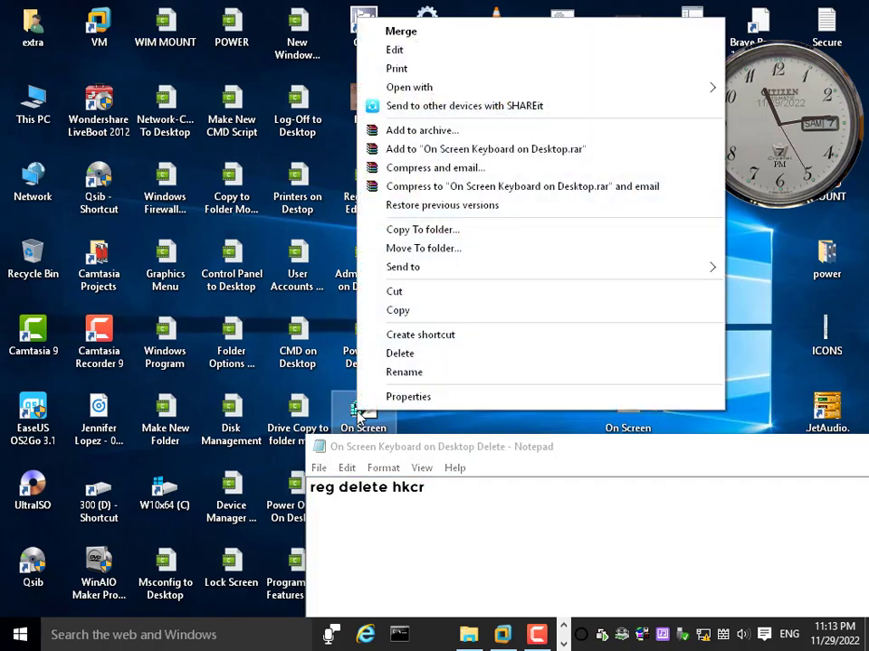
click(399, 52)
drag(454, 166, 27, 167)
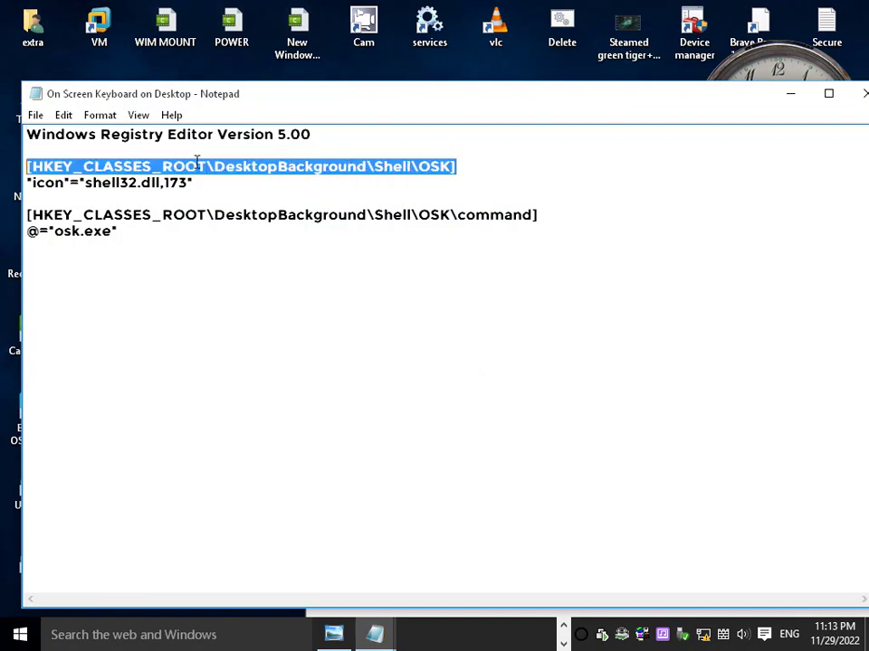
drag(196, 164, 207, 167)
right_click(226, 165)
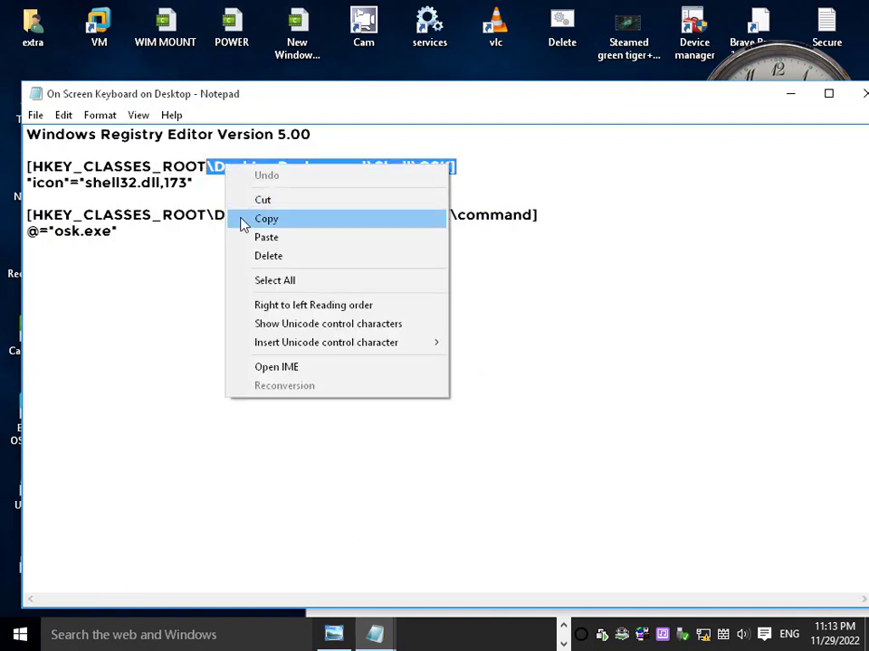
click(242, 220)
click(861, 95)
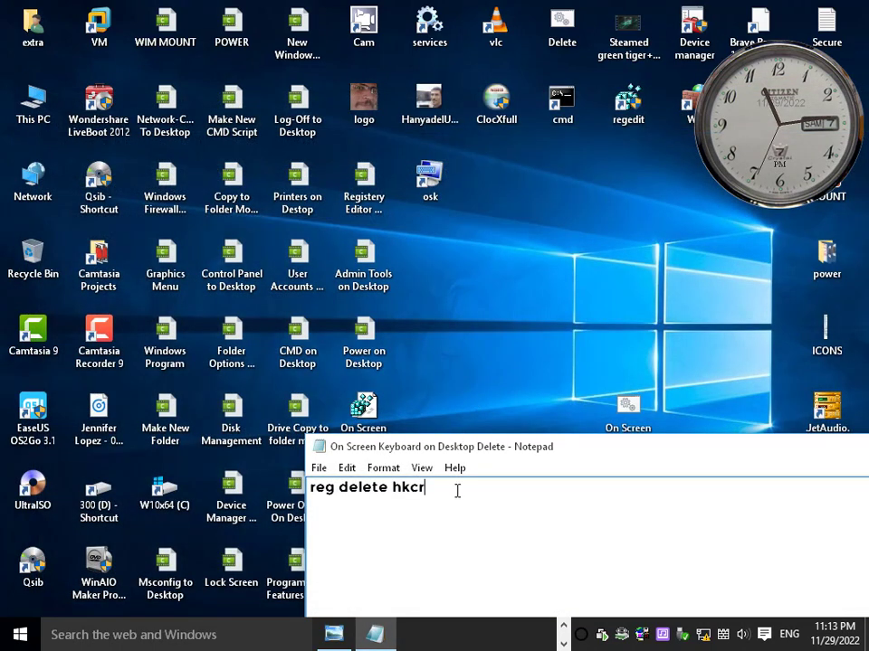
Step: Complete the command as reg delete hkcr\DesktopBackground\Shell\OSK /f by pasting the copied path, and close the script with its changes saved
right_click(440, 487)
click(479, 326)
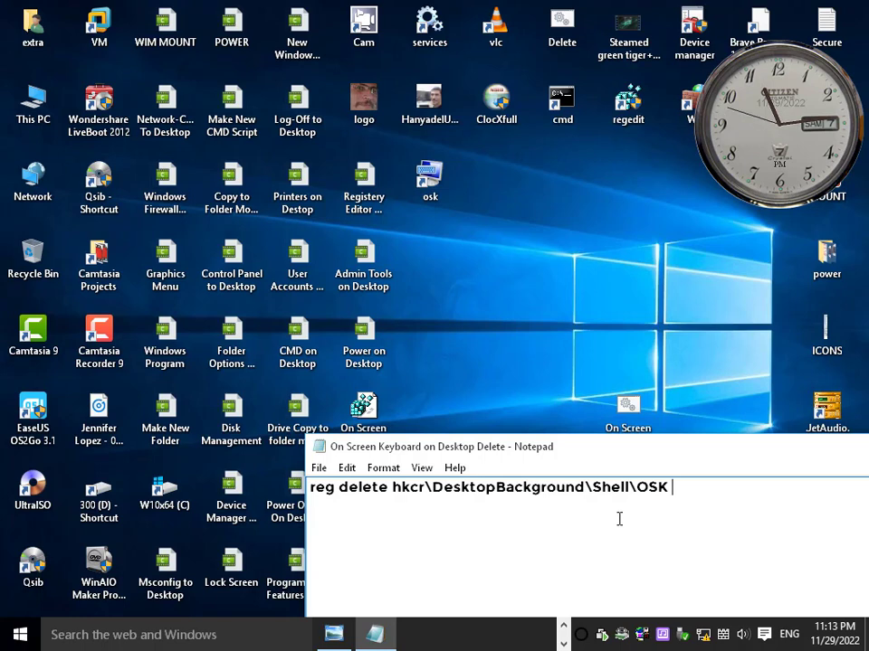
text(/f)
click(319, 448)
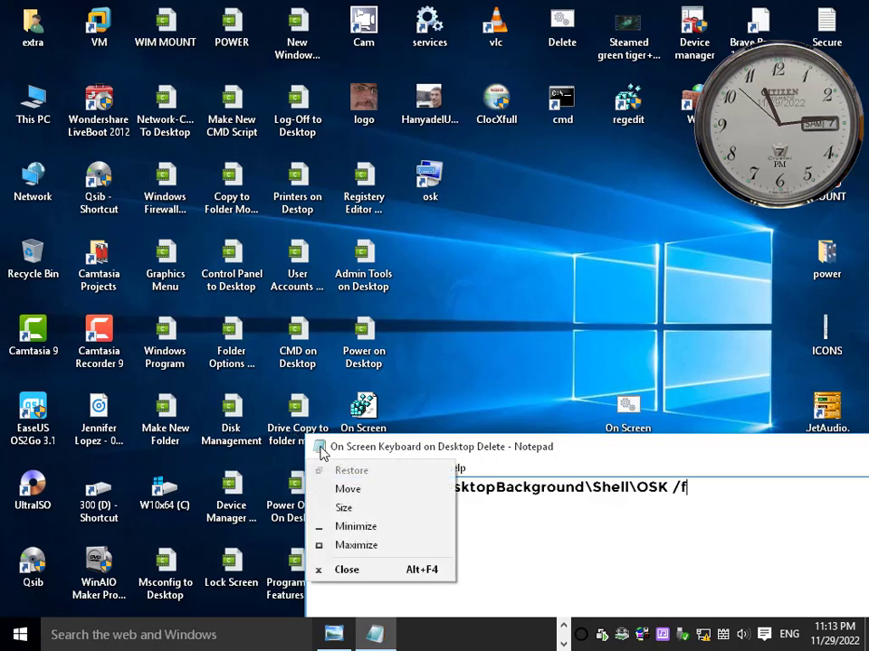
click(344, 569)
click(404, 335)
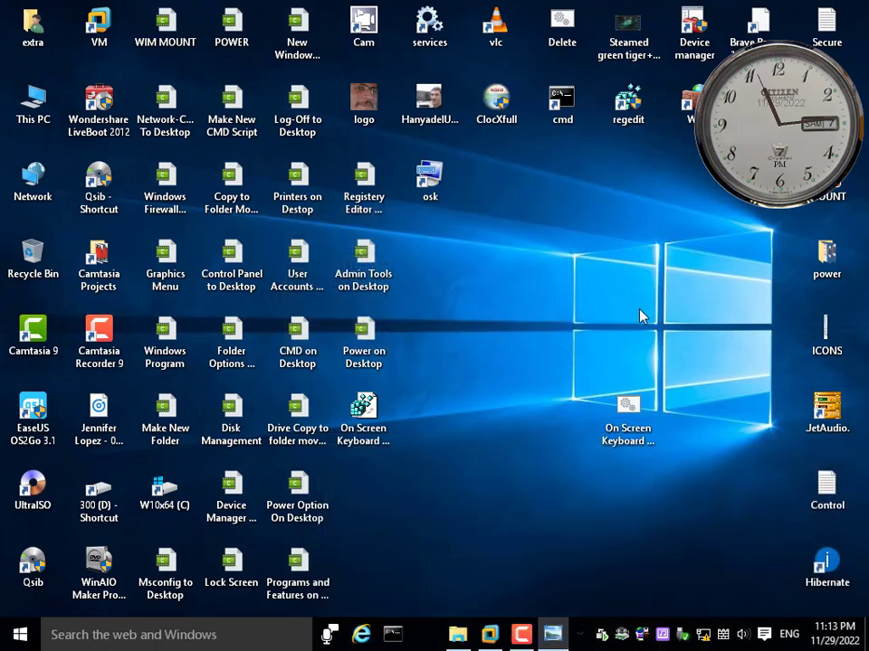
Step: Move the On Screen Keyboard on Desktop Delete script to a free desktop spot and check the desktop context menu for the OSK entry
drag(610, 399, 547, 264)
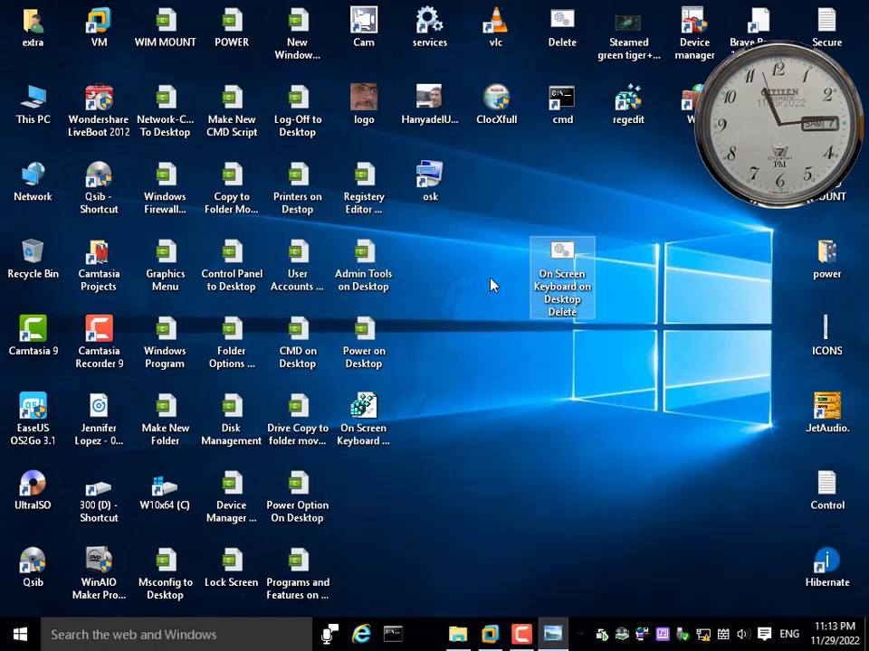
right_click(461, 378)
key(Escape)
right_click(443, 434)
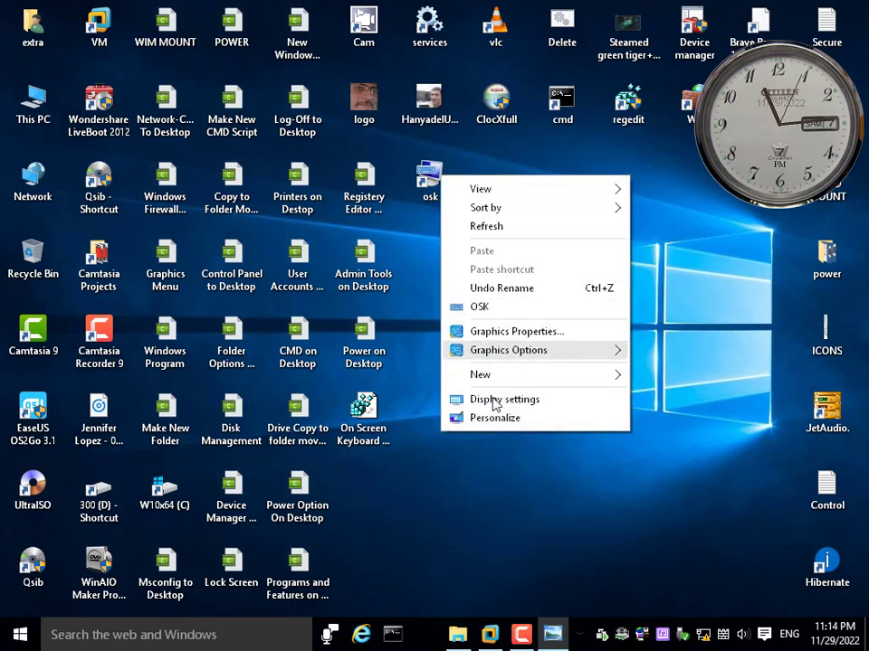
click(636, 351)
Step: Run the On Screen Keyboard on Desktop Delete script as administrator and recheck the desktop context menu for the OSK entry
right_click(560, 264)
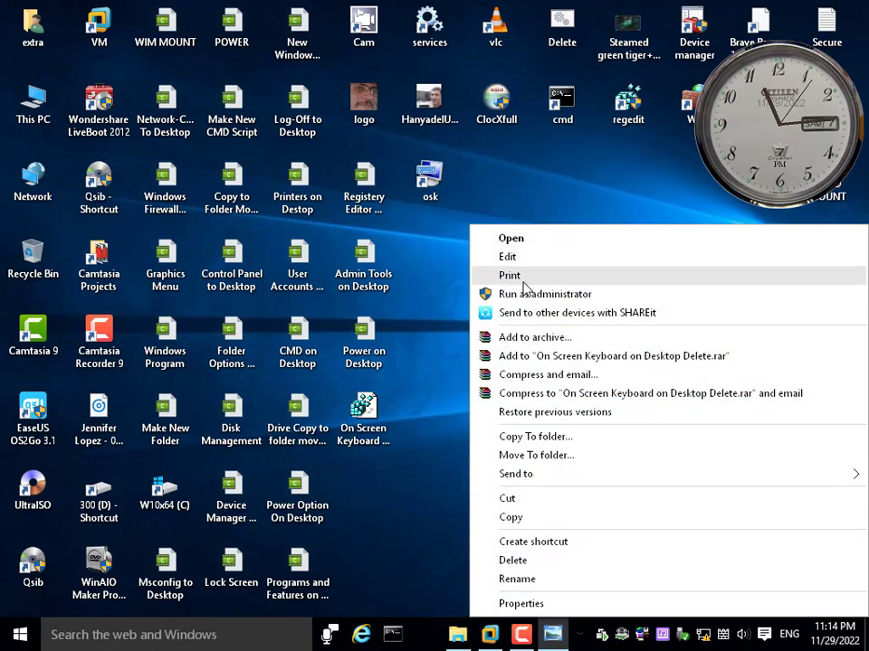
key(Escape)
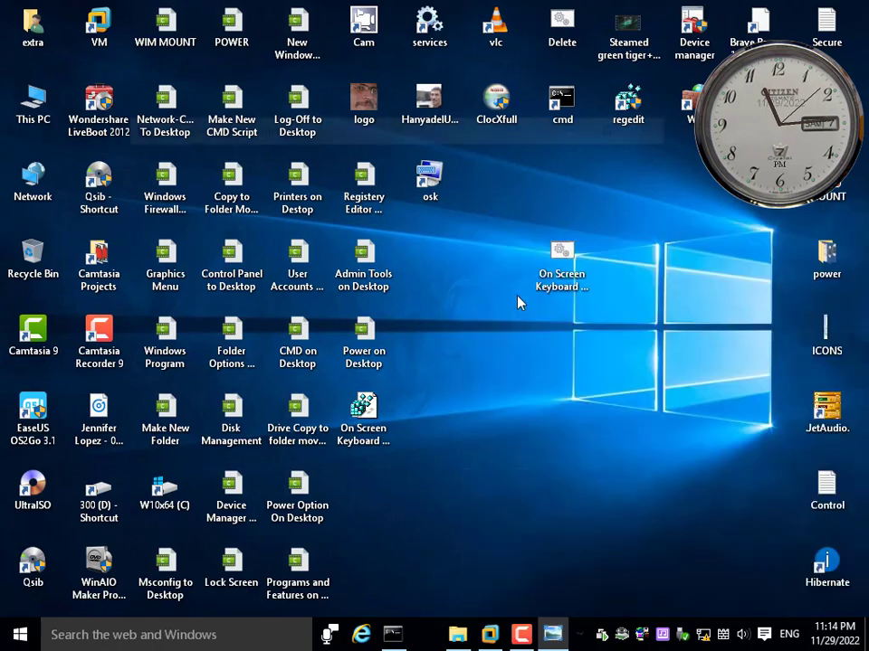
right_click(460, 291)
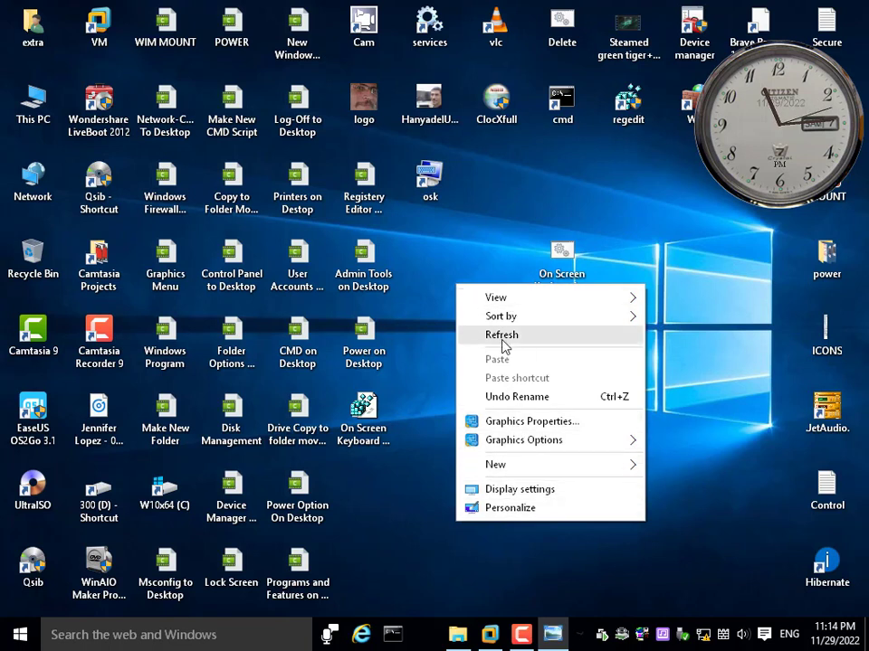
Step: Merge the On Screen Keyboard on Desktop file into the registry and check the desktop context menu for the OSK entry
click(359, 421)
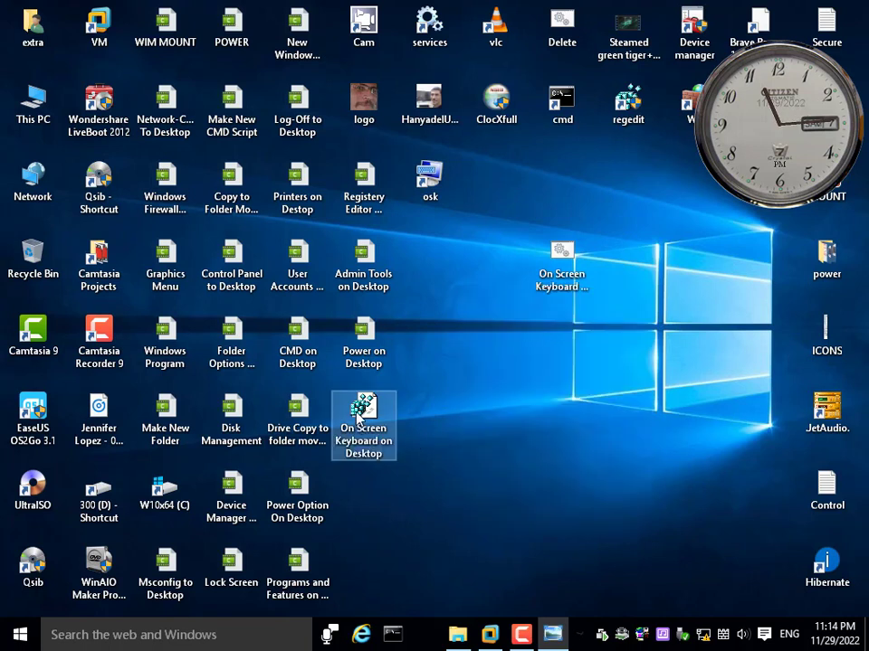
double_click(358, 421)
click(544, 339)
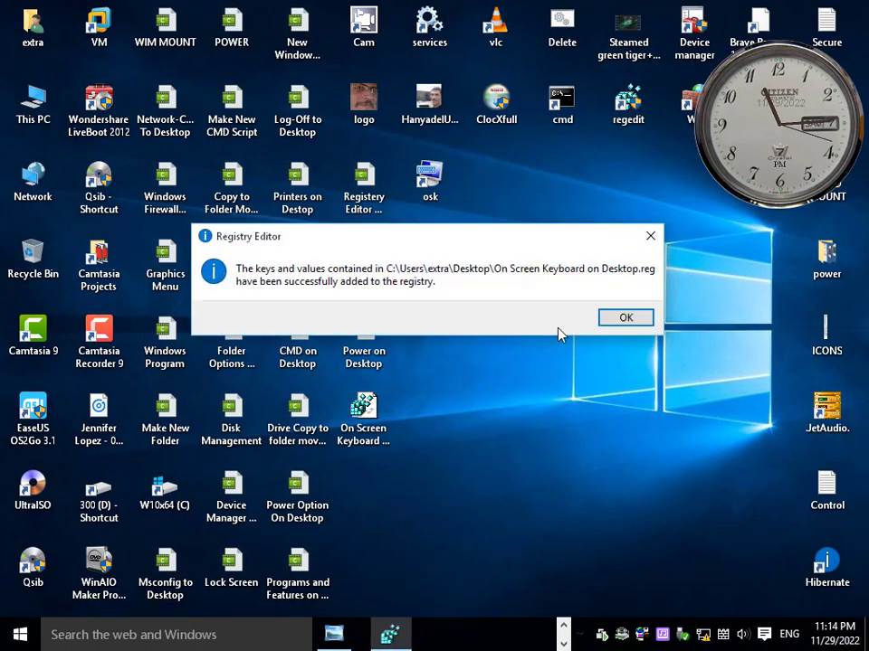
click(622, 318)
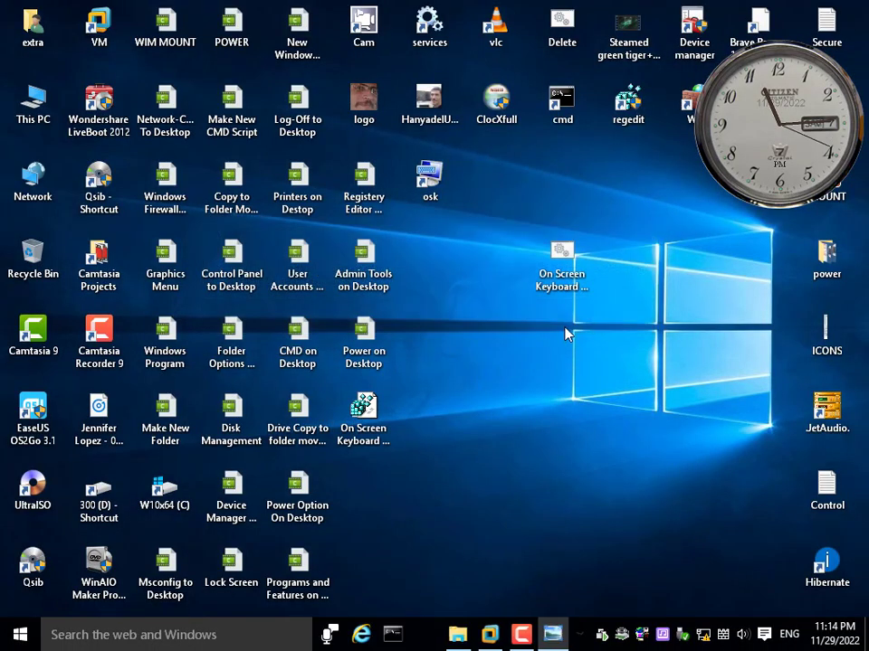
right_click(447, 284)
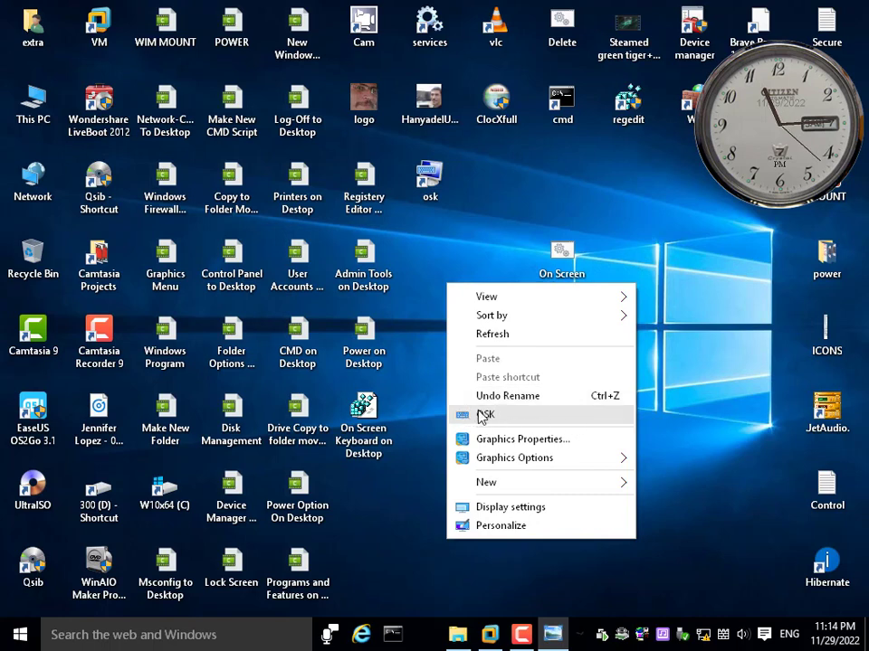
Step: Place the Delete script beside the On Screen Keyboard on Desktop registry file and compress both files into one zipped folder
click(560, 252)
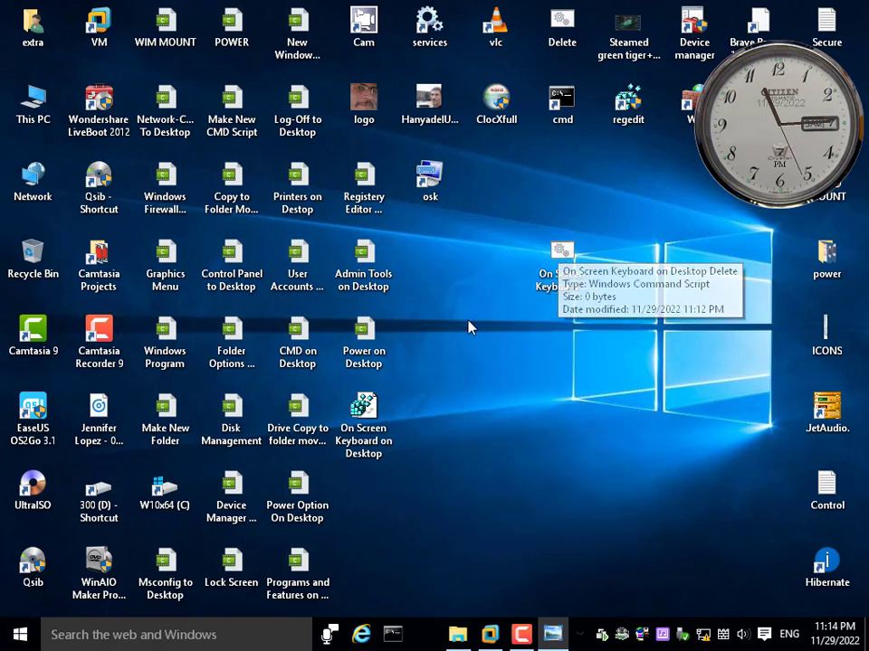
drag(560, 252, 424, 415)
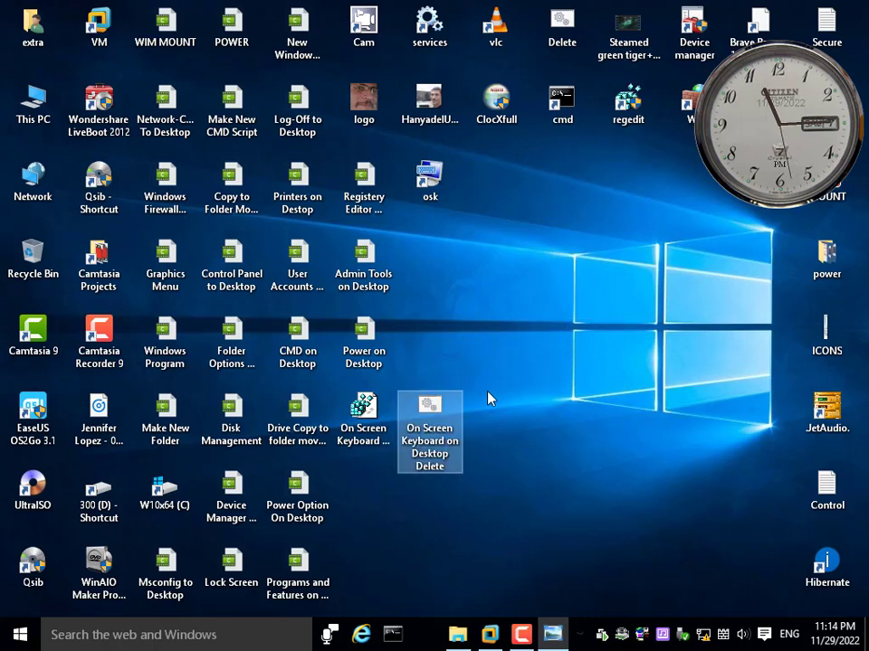
drag(488, 391, 353, 470)
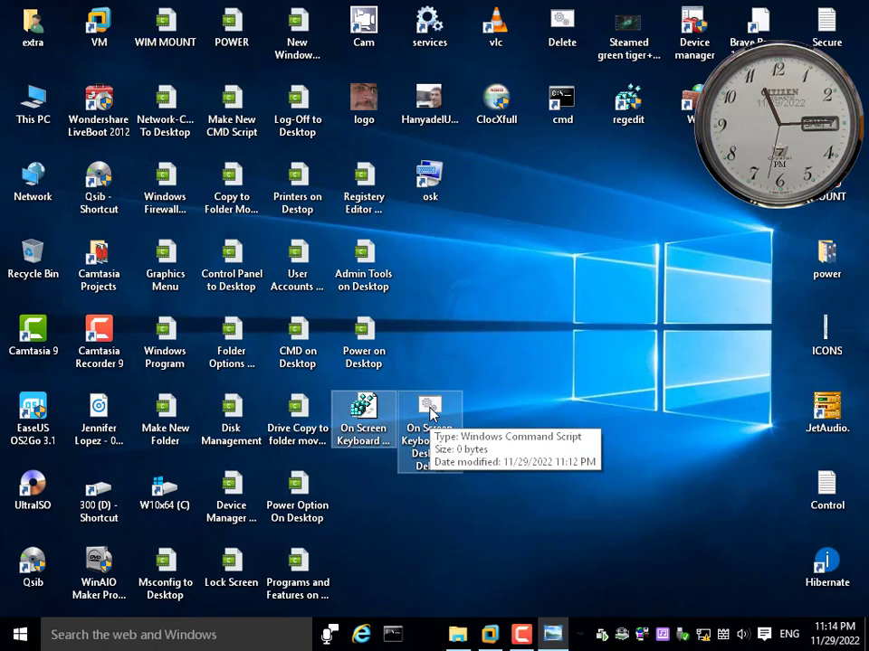
right_click(431, 411)
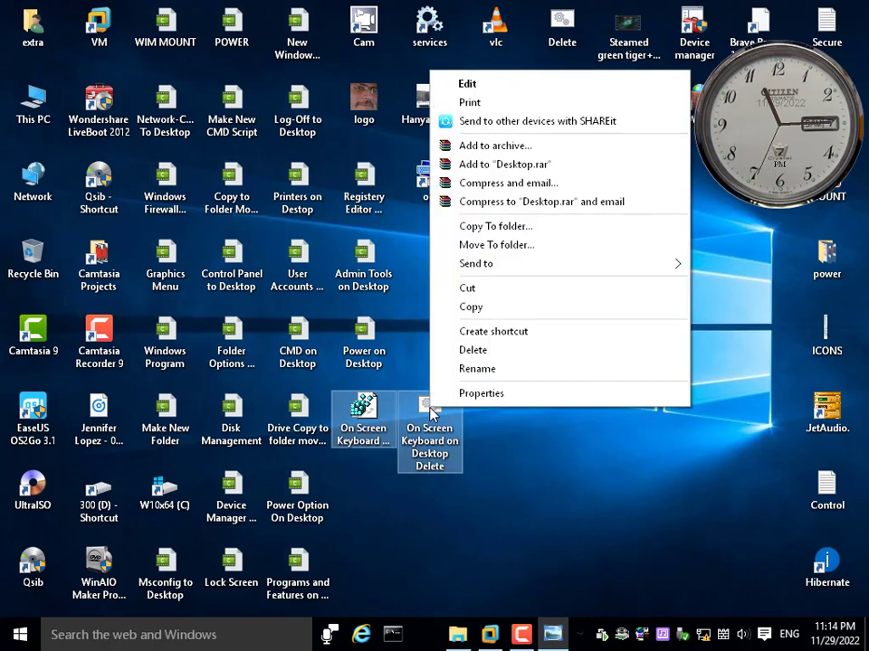
mouse_move(485, 270)
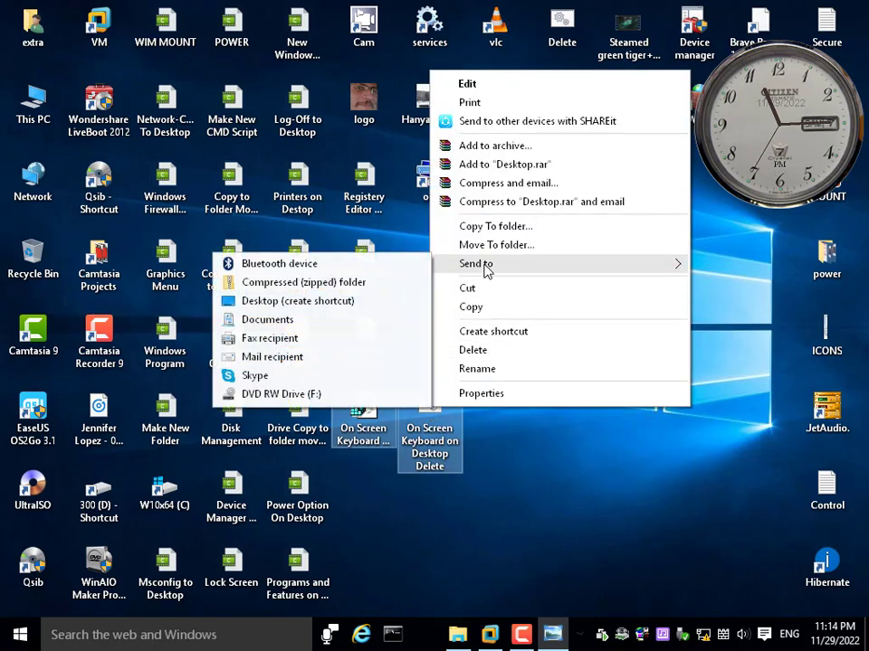
click(274, 286)
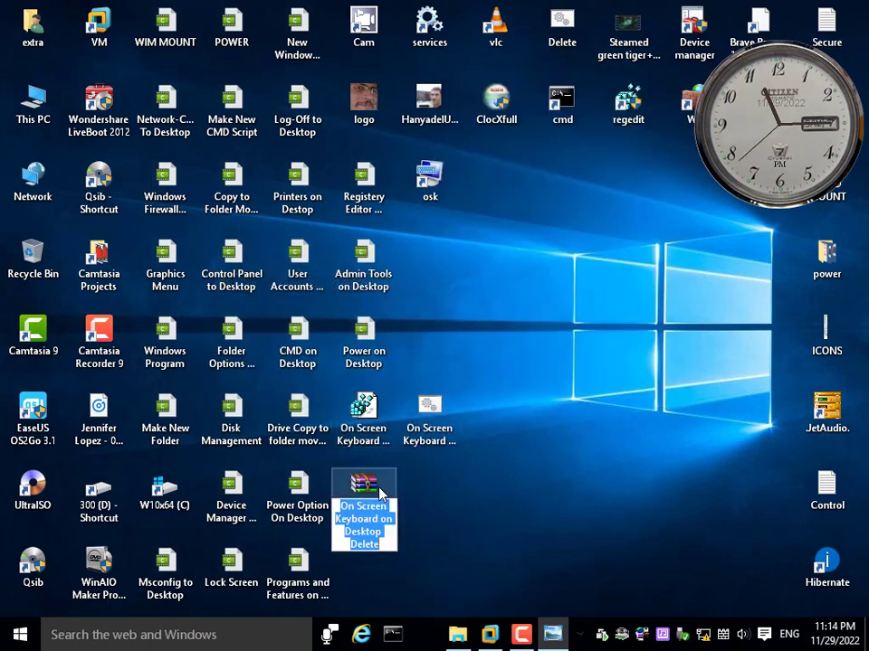
Step: Rename the new zipped folder to On Screen Keyboard on Desktop Script
drag(381, 544, 333, 544)
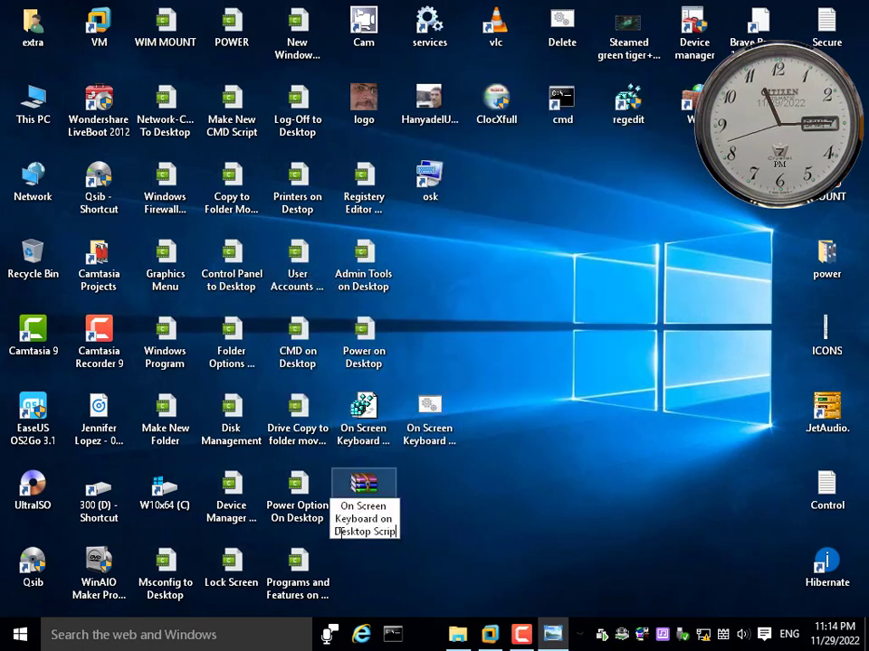
text(t)
key(Return)
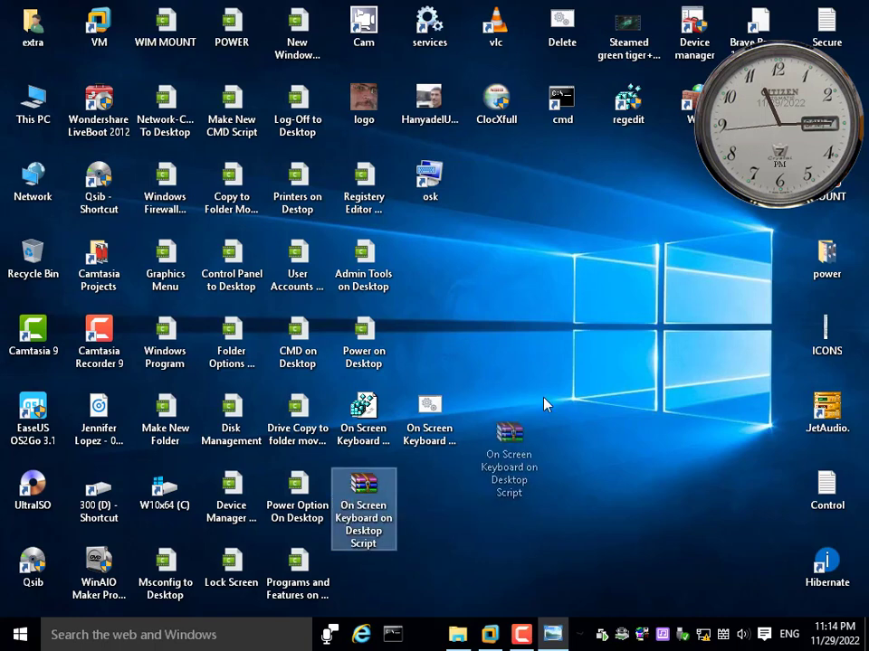
Step: Move the archive aside and send the original registry file and the Delete script together to the Recycle Bin
drag(544, 404, 510, 407)
drag(429, 416, 384, 503)
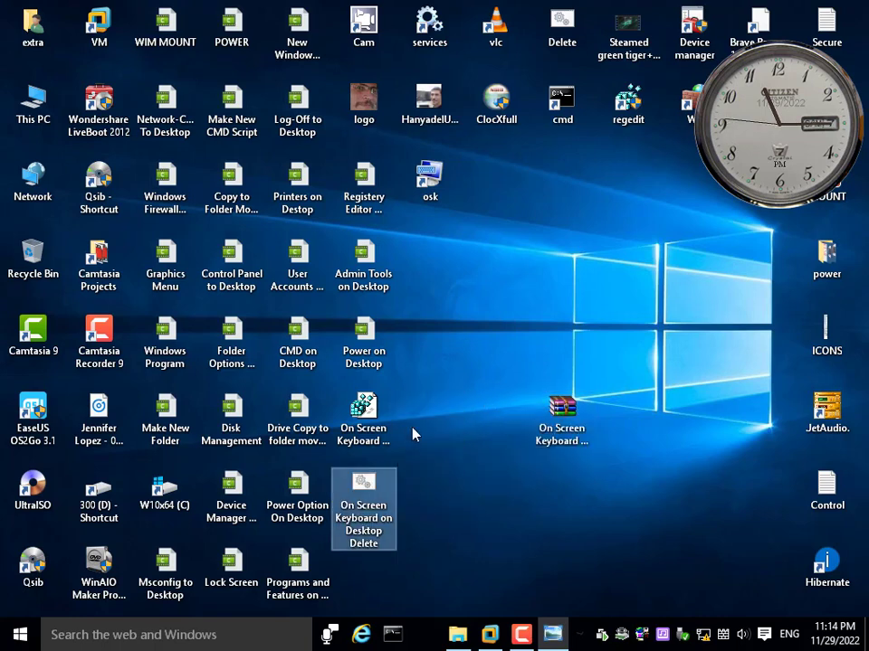
drag(422, 397, 324, 514)
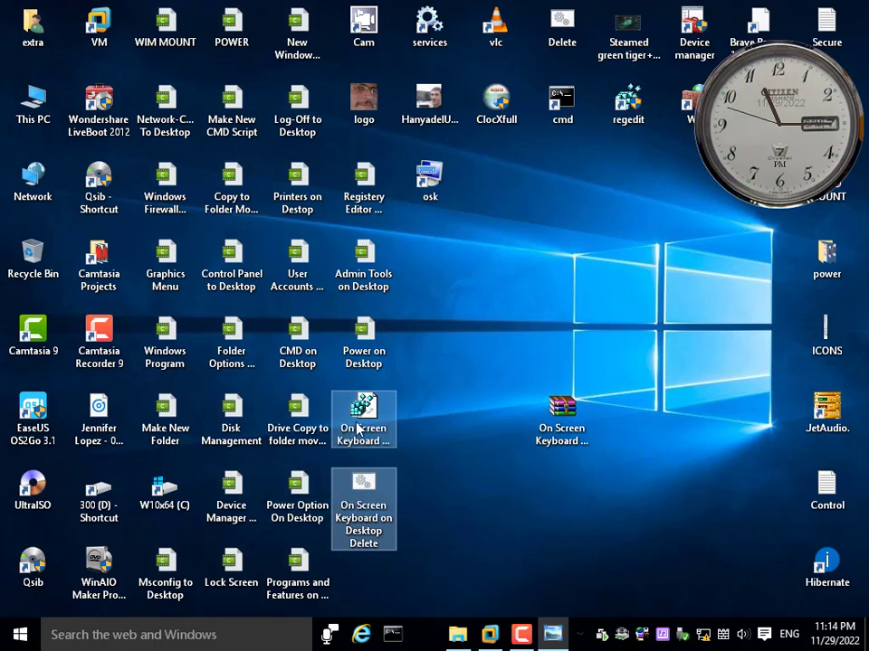
right_click(356, 416)
drag(357, 416, 40, 254)
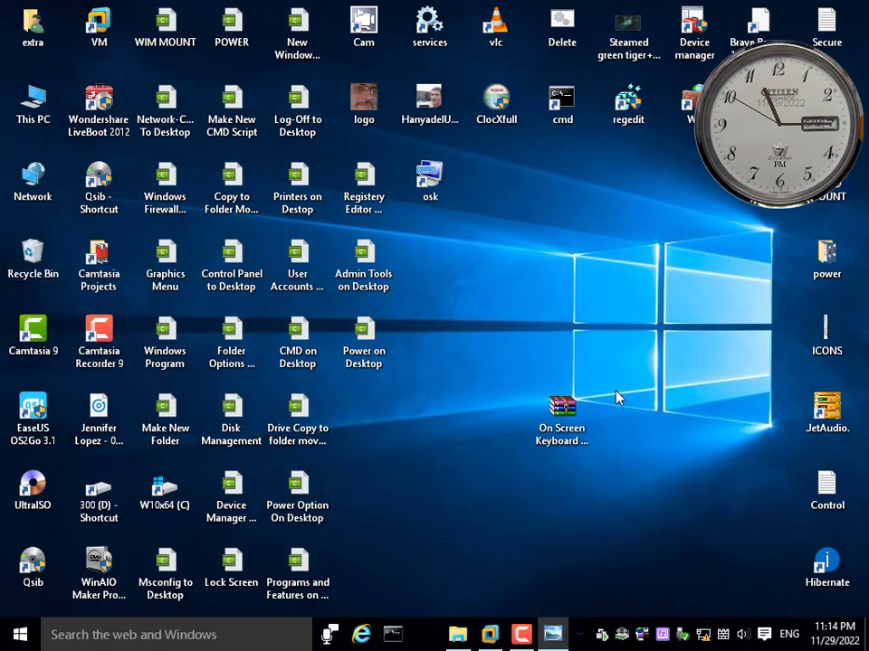
Step: Place the On Screen Keyboard on Desktop Script archive below Power on Desktop and send the osk shortcut to the Recycle Bin
drag(581, 425, 385, 421)
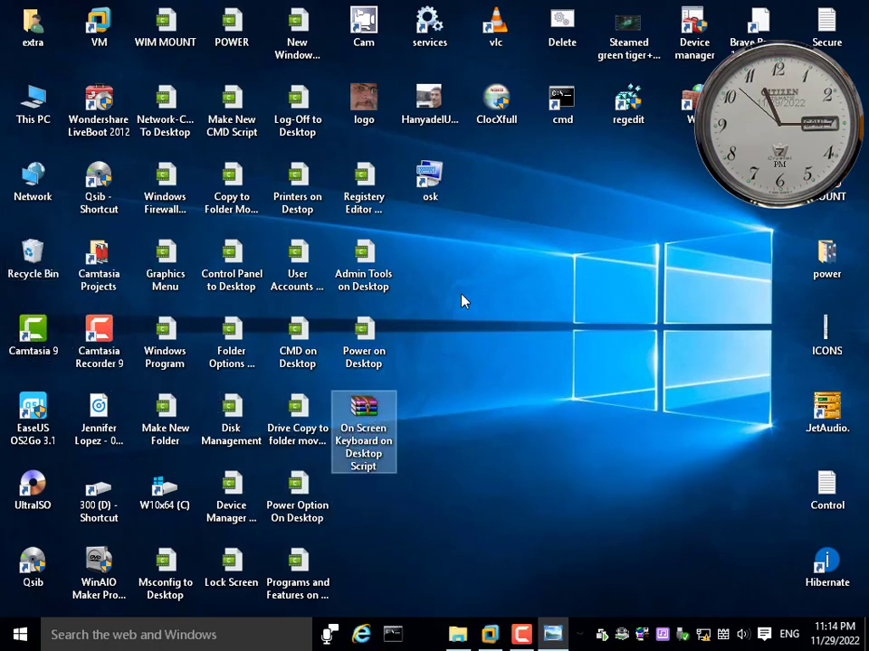
drag(429, 190, 21, 264)
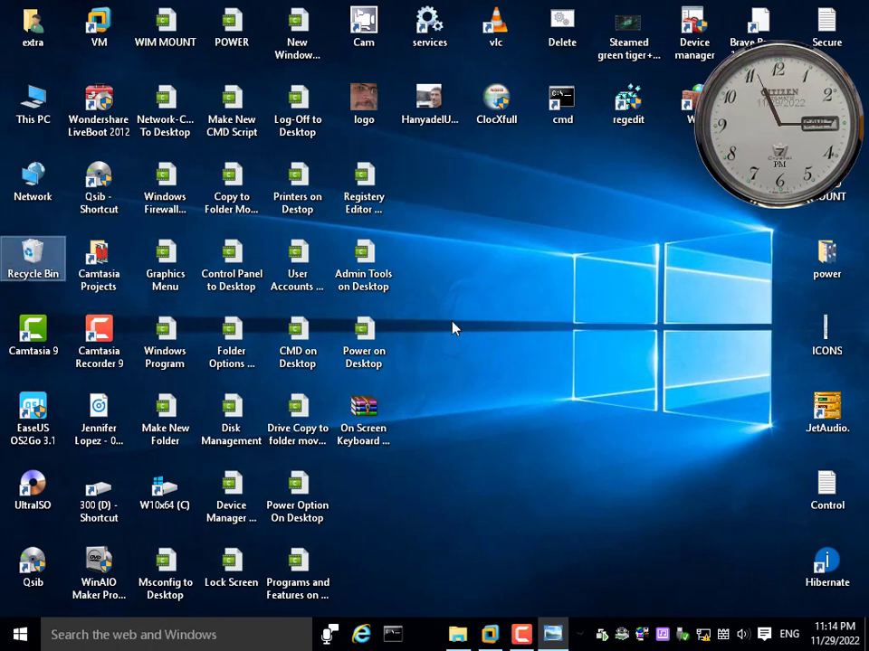
Step: Test the OSK entry of the desktop context menu by launching the On-Screen Keyboard, and close the keyboard
right_click(497, 269)
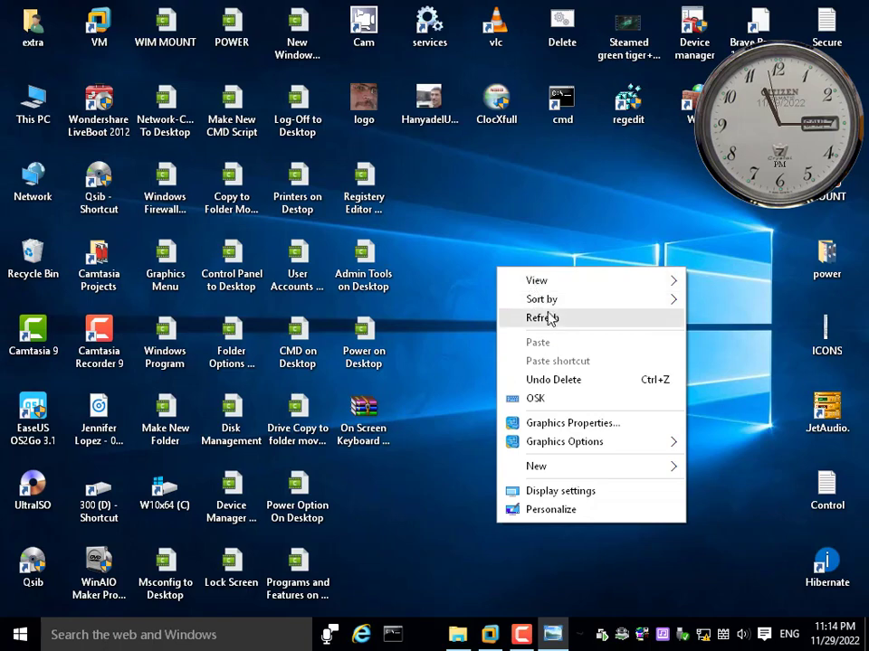
click(537, 400)
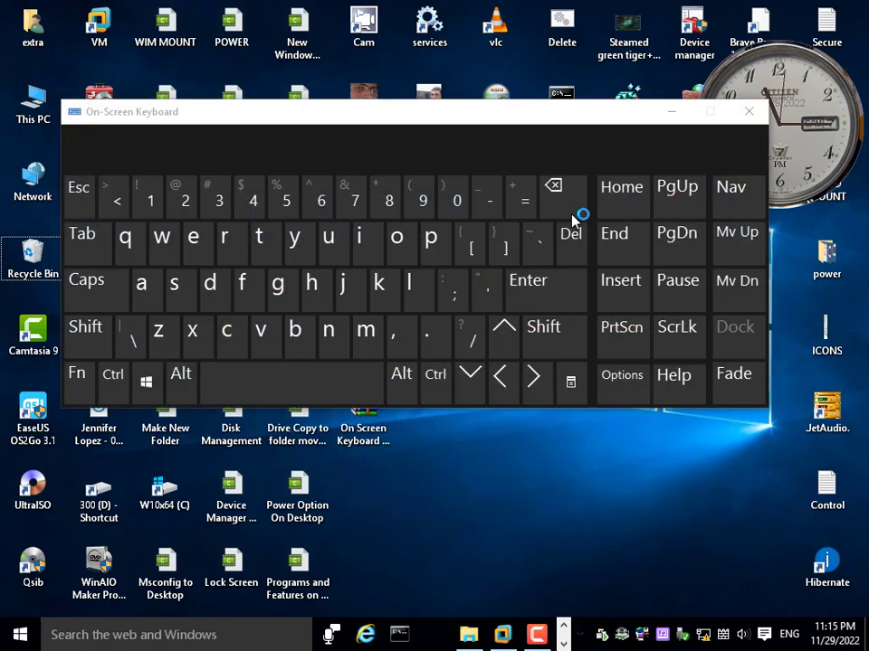
click(756, 112)
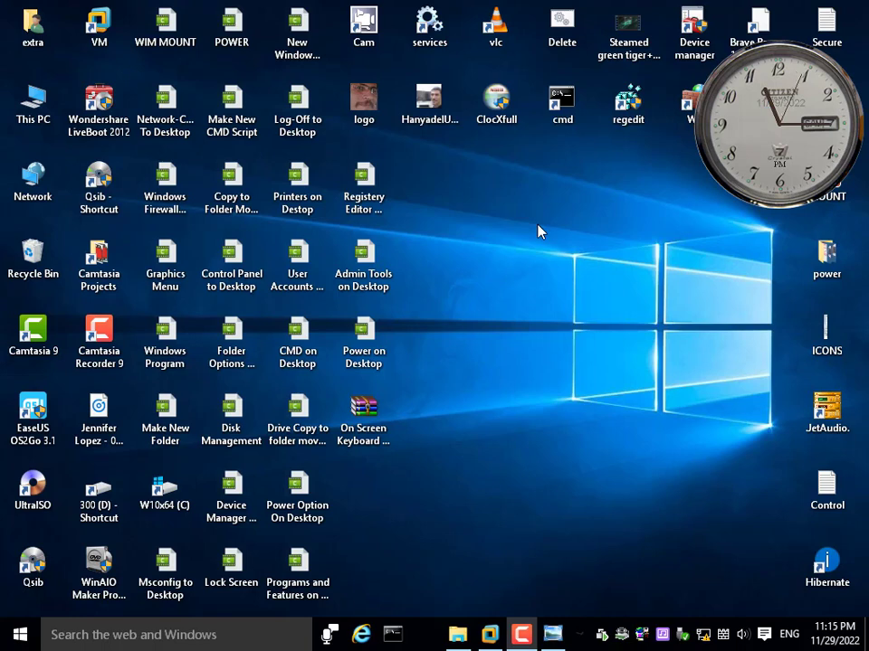